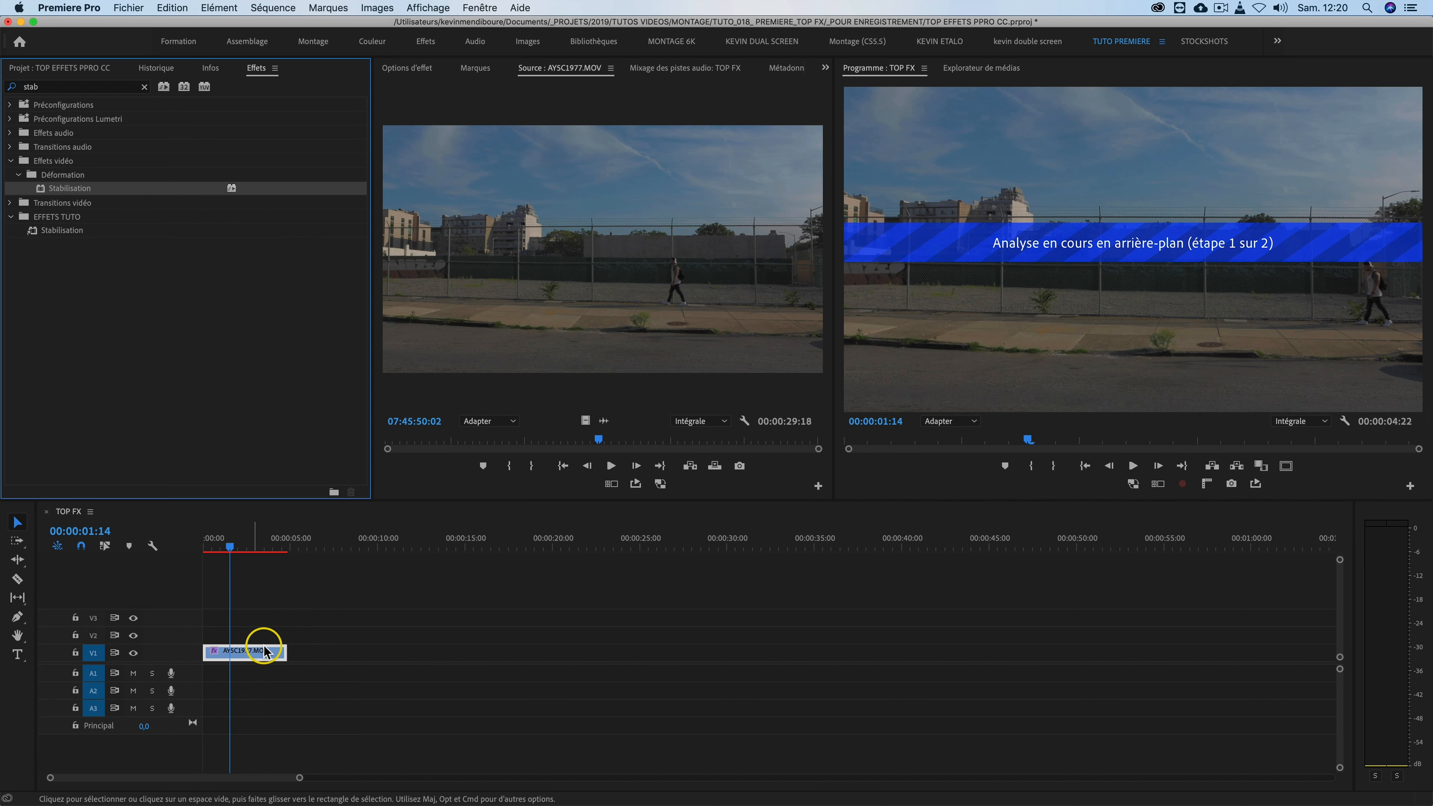
Play the stabilised AYSC1977.MOV clip from the start of the sequence
key("space")
left_click(204, 539)
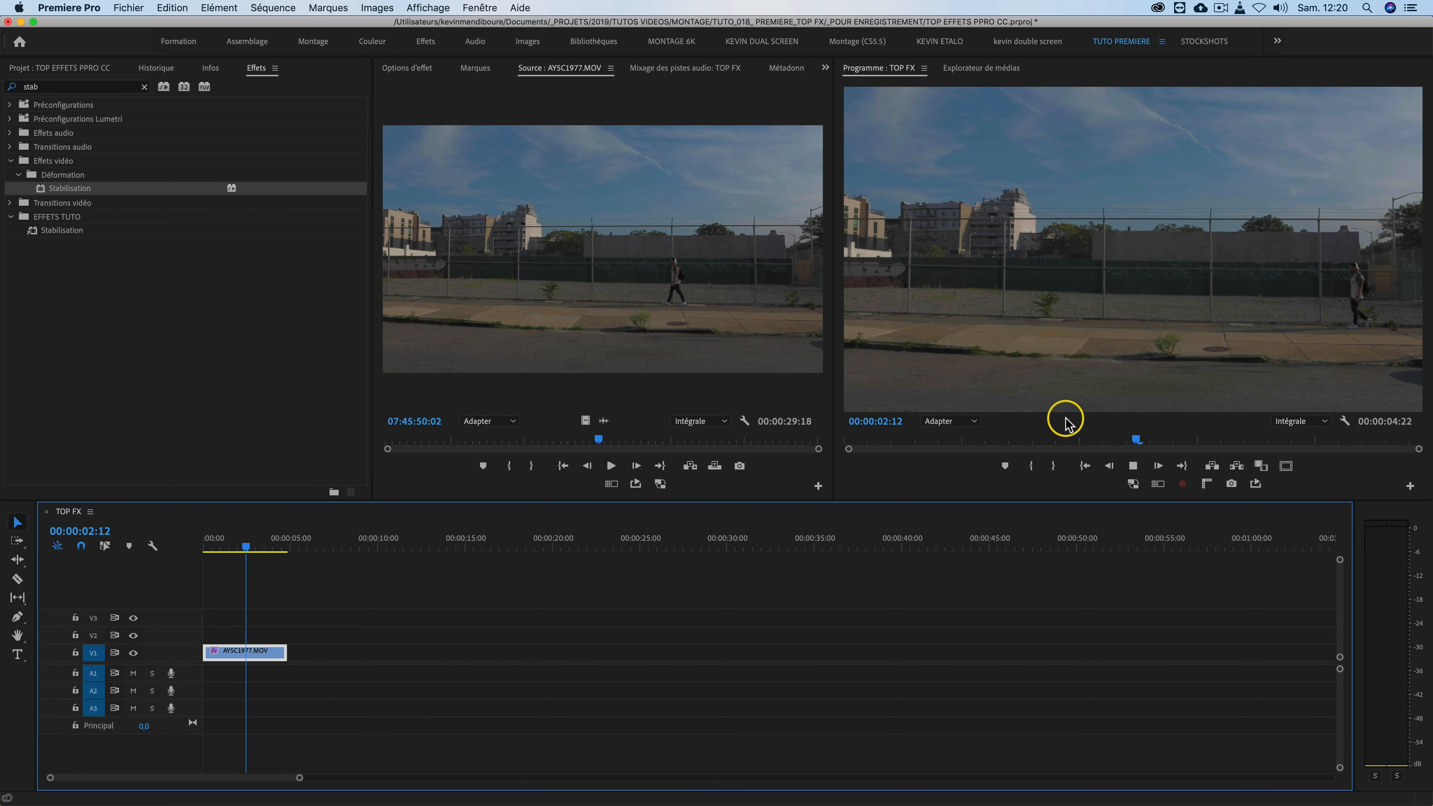
key("space")
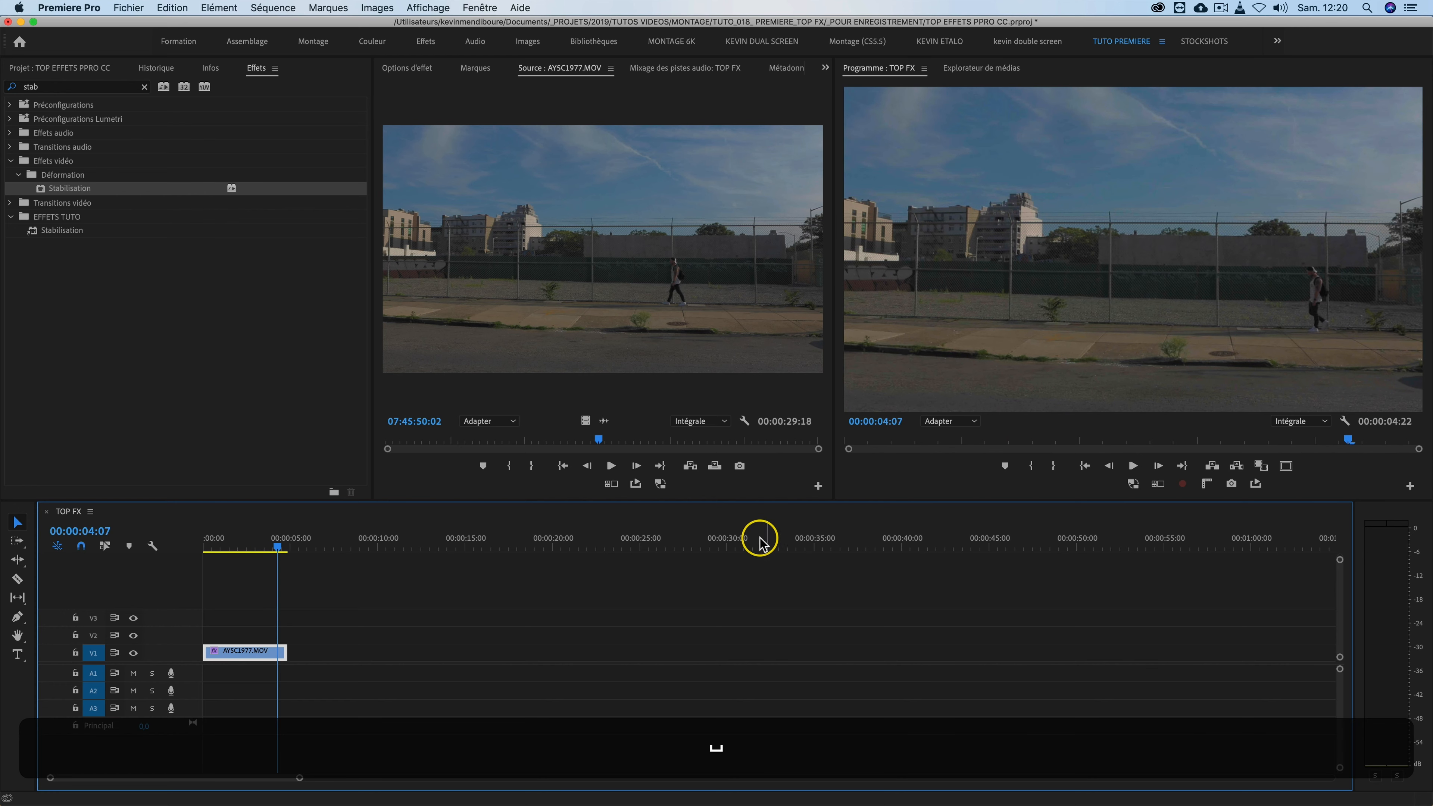
Set the Stabilisation effect's Résultat to Aucune animation and play the clip from the start
left_click(400, 69)
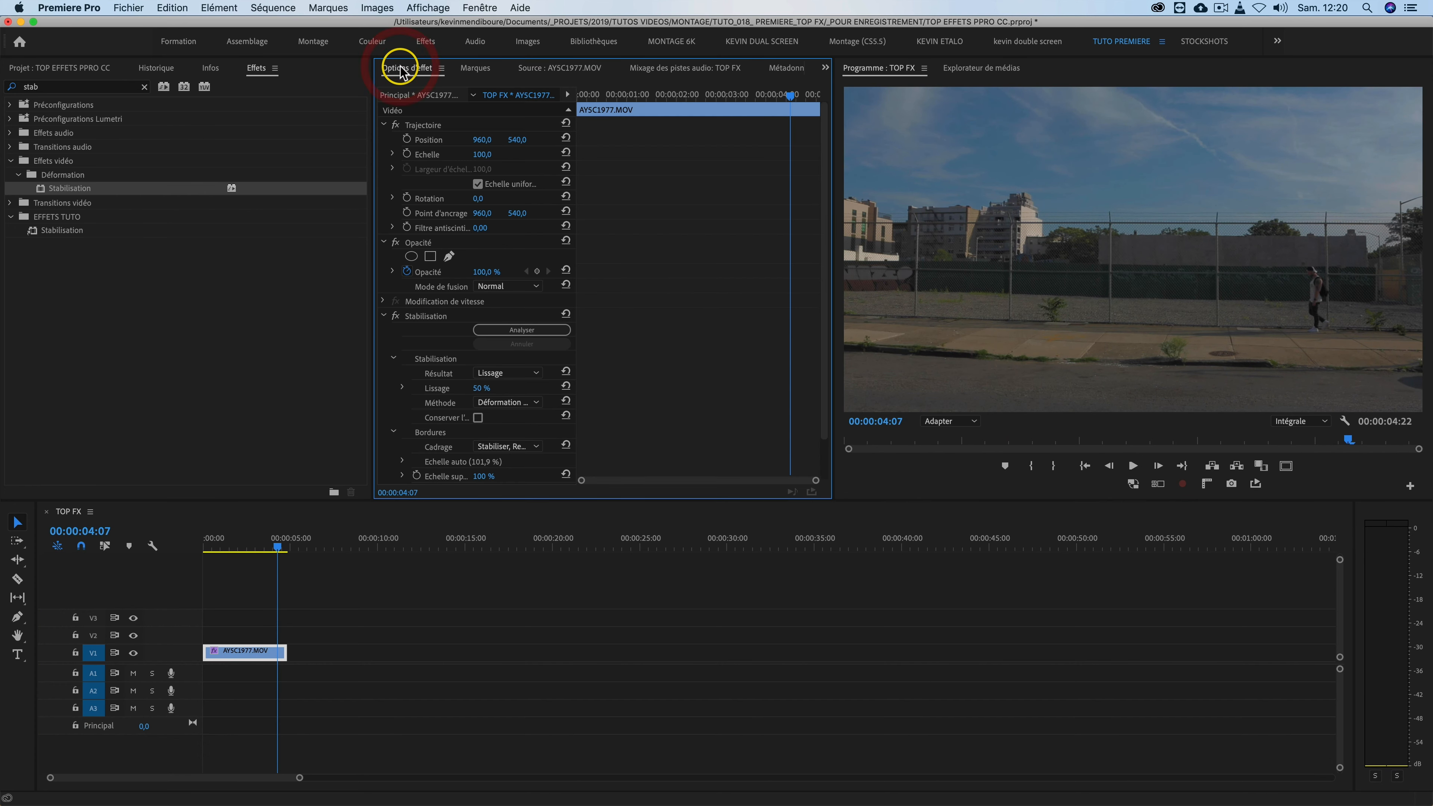
scroll(611, 355, "down", 3)
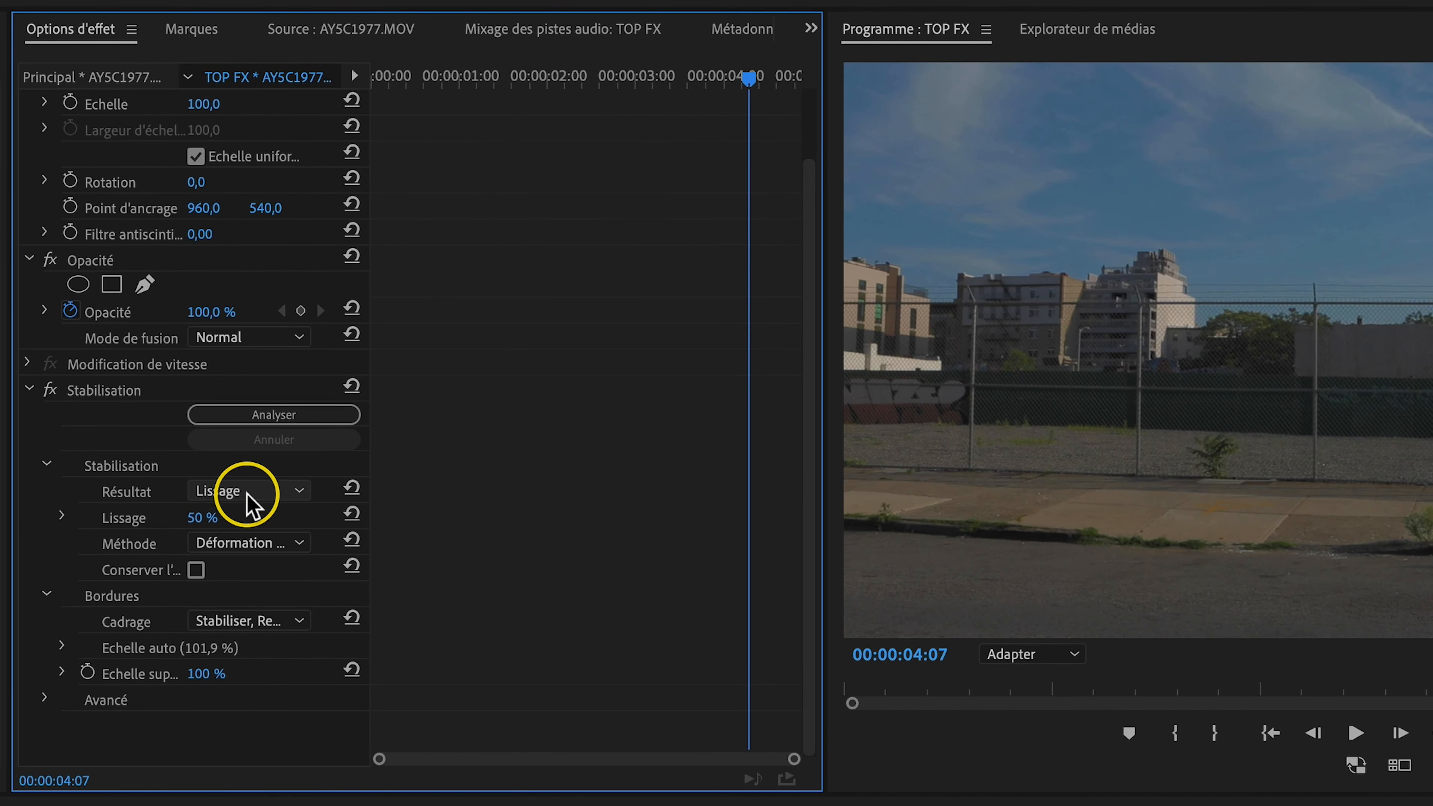
left_click(507, 330)
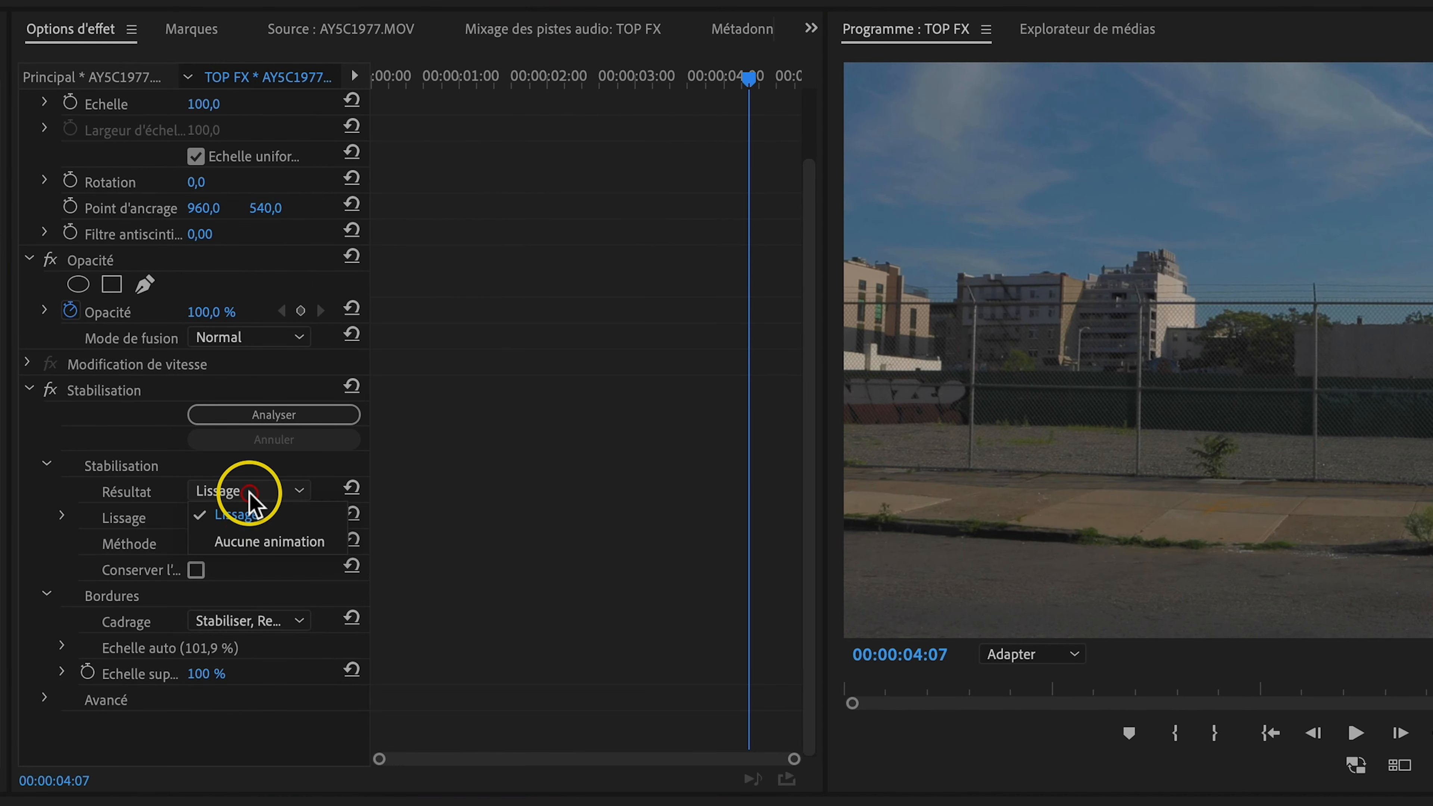
left_click(270, 541)
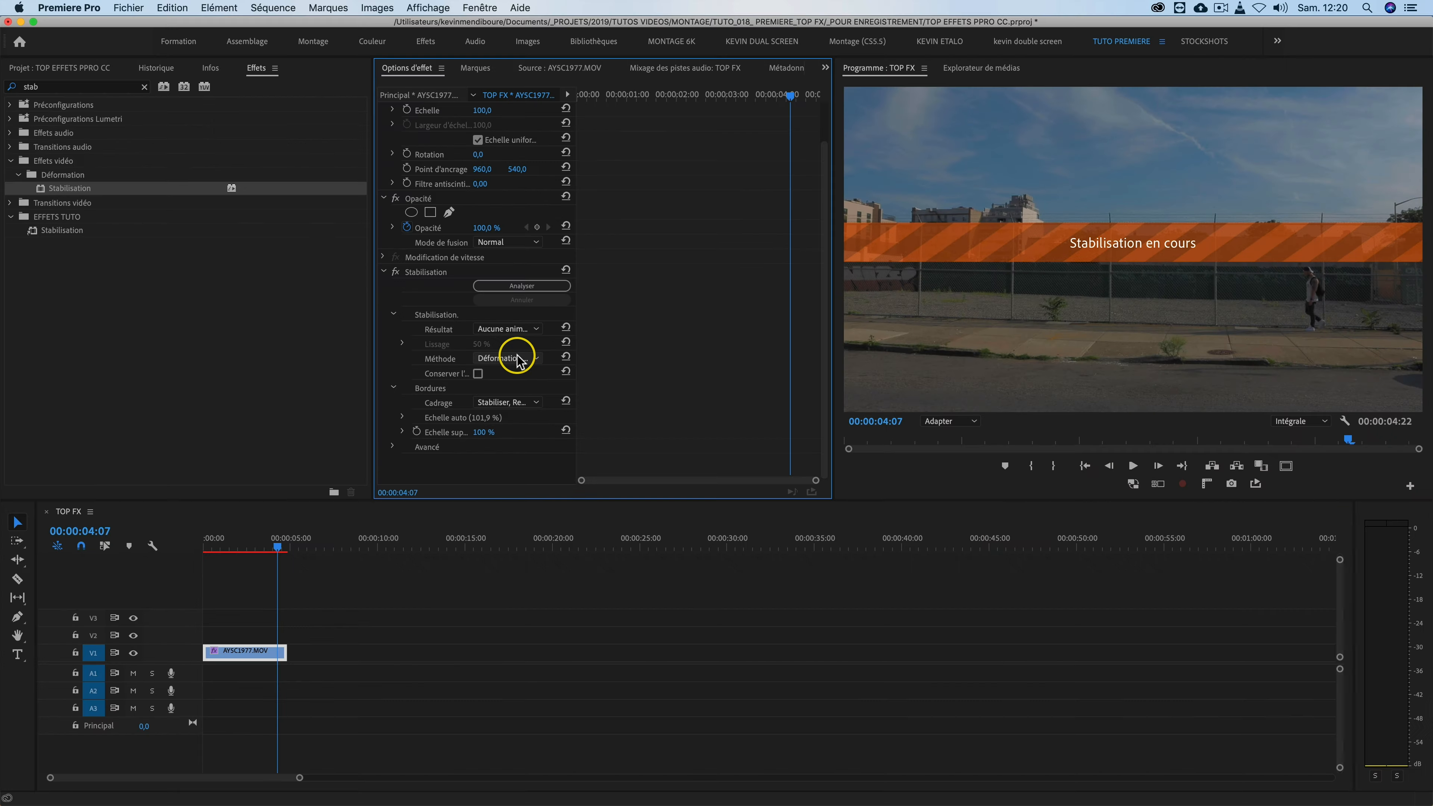
left_click_drag(279, 544, 121, 538)
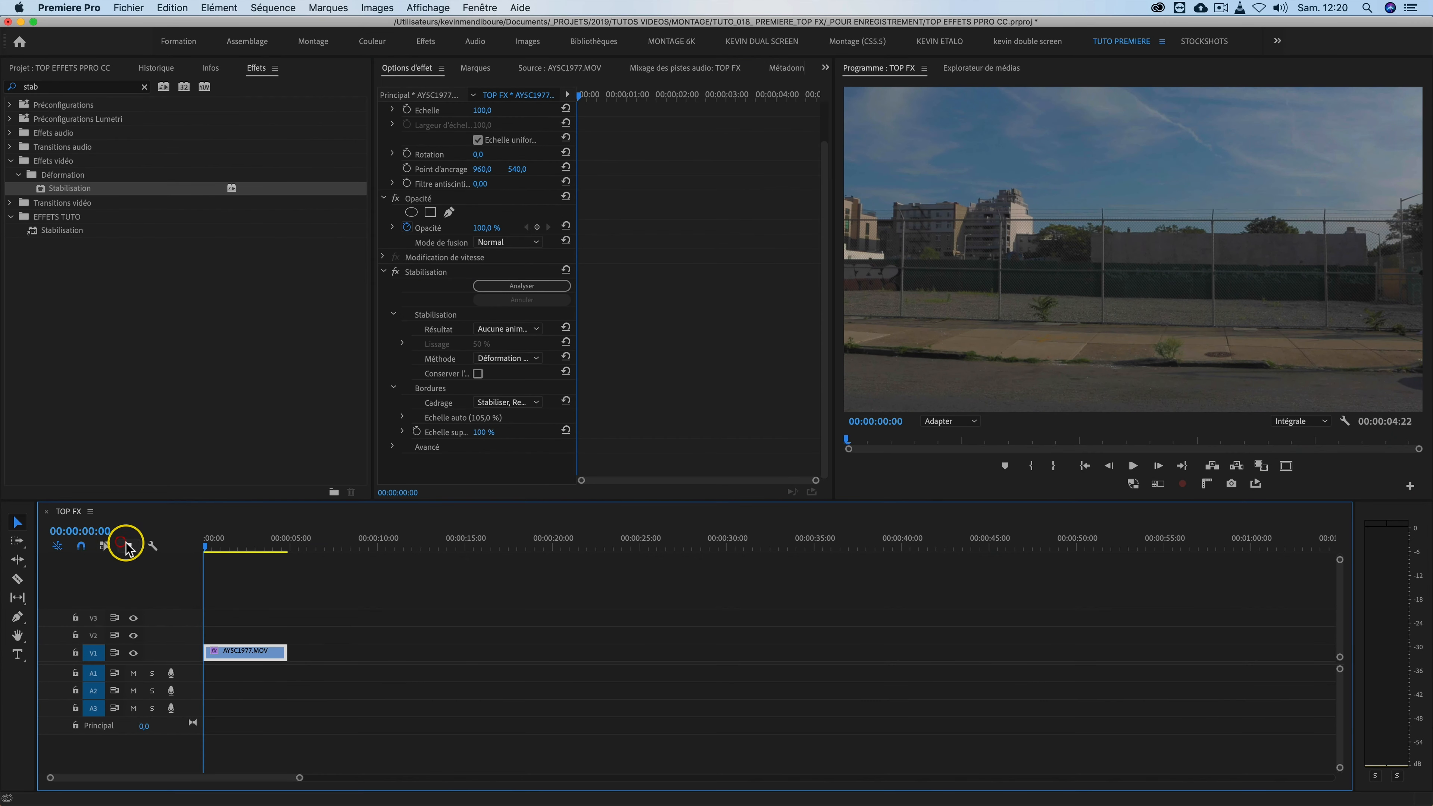
key("space")
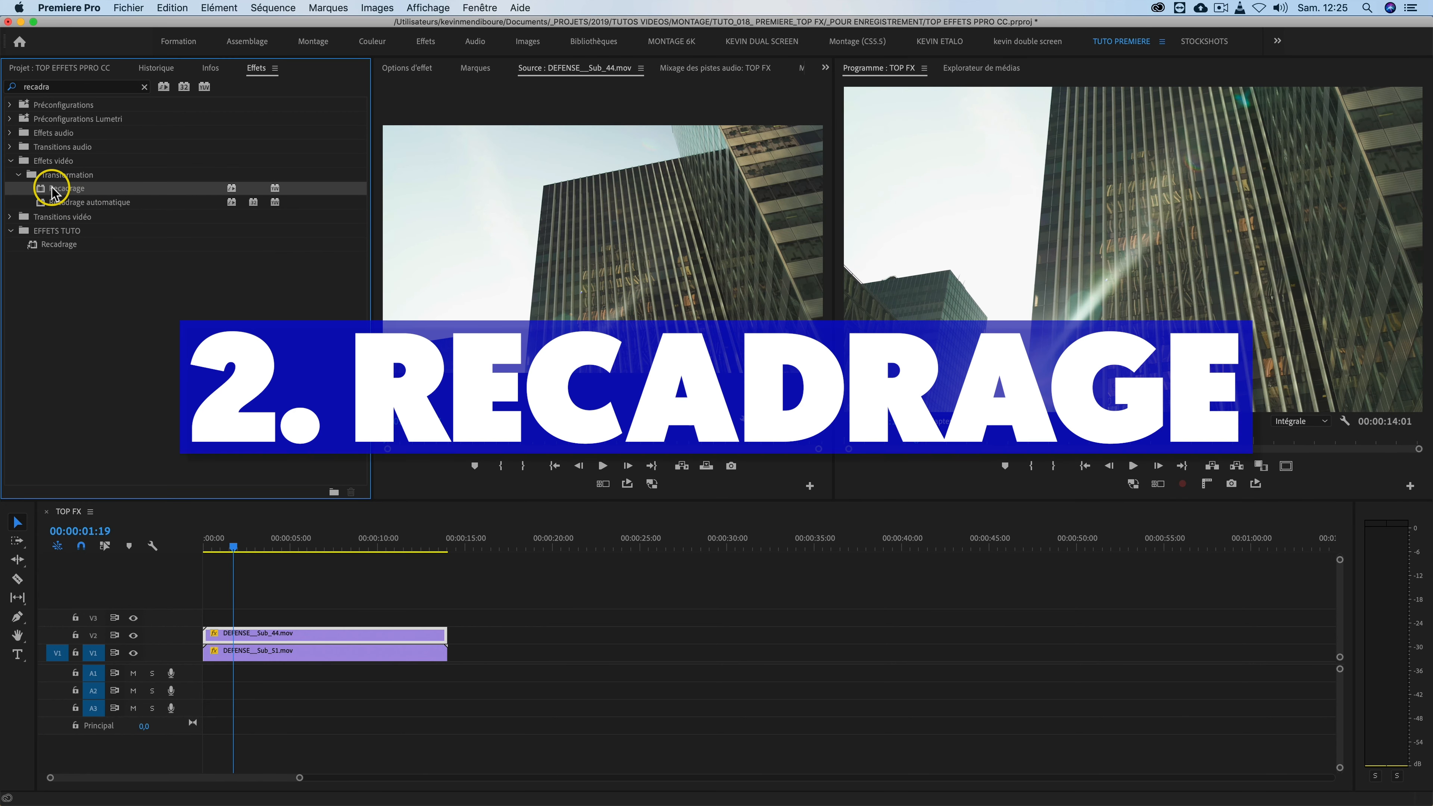
Apply the Recadrage effect to DEFENSE__Sub_44.mov, crop Gauche by 32 %, and set the clip's horizontal position to 1384
left_click_drag(367, 486, 269, 632)
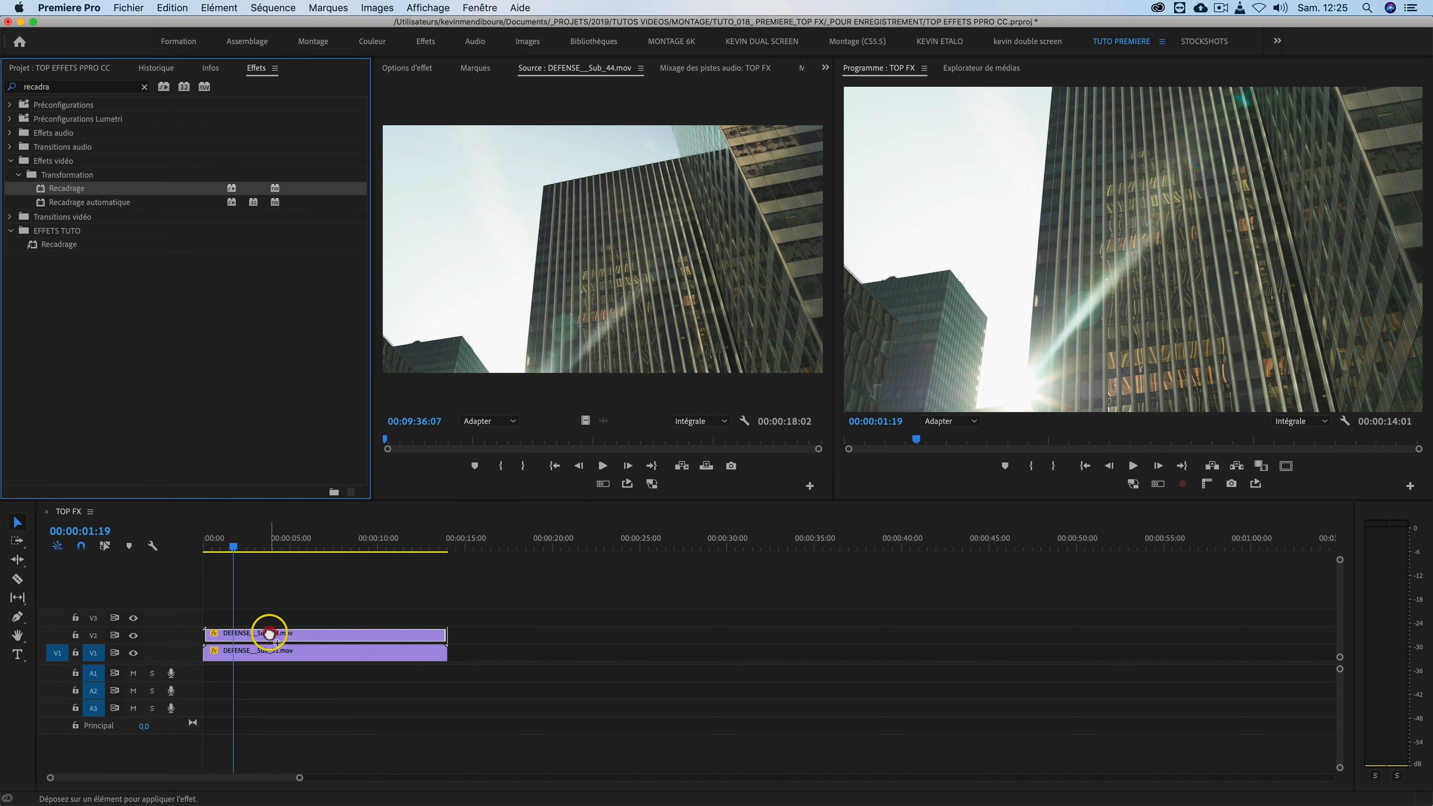
left_click(407, 69)
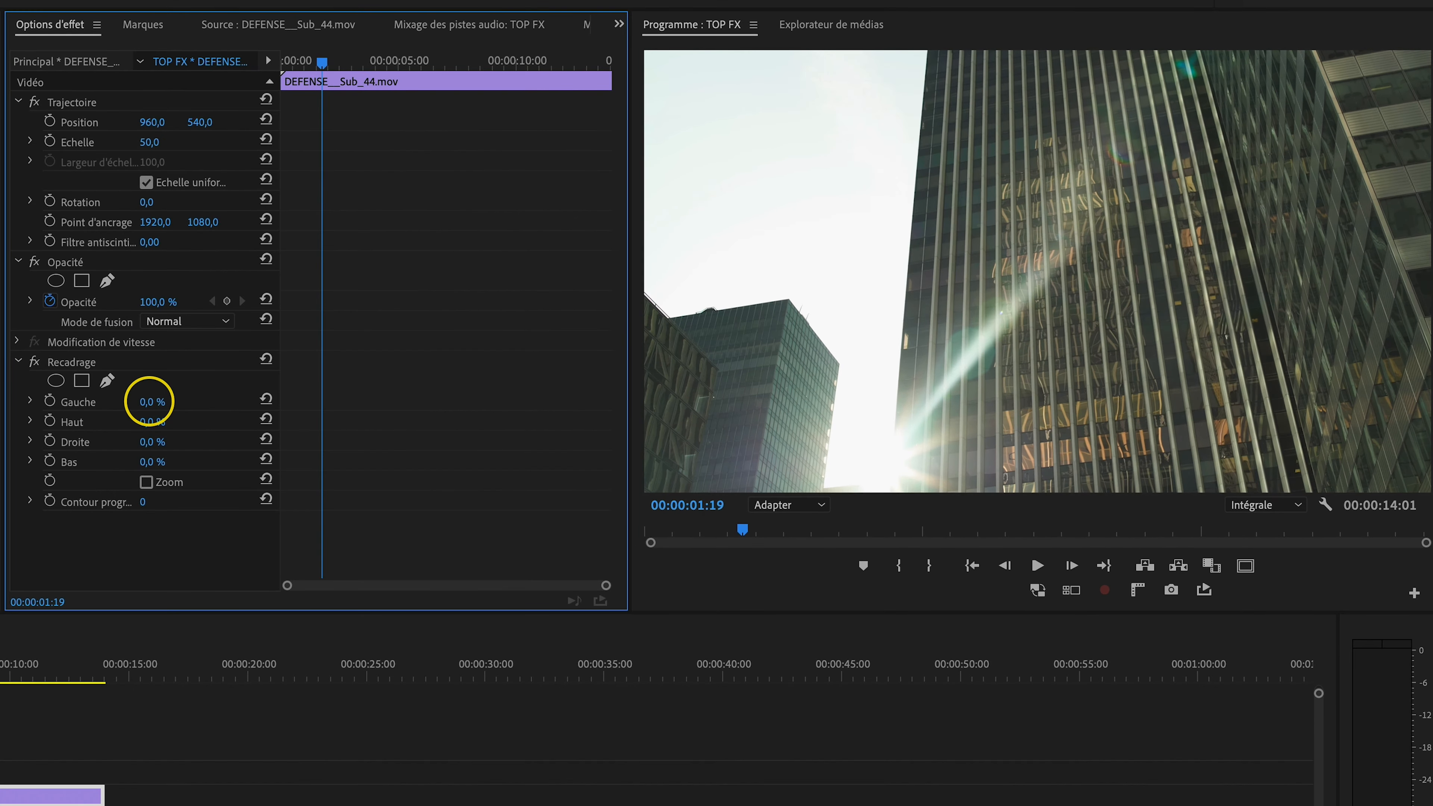
left_click_drag(149, 402, 167, 401)
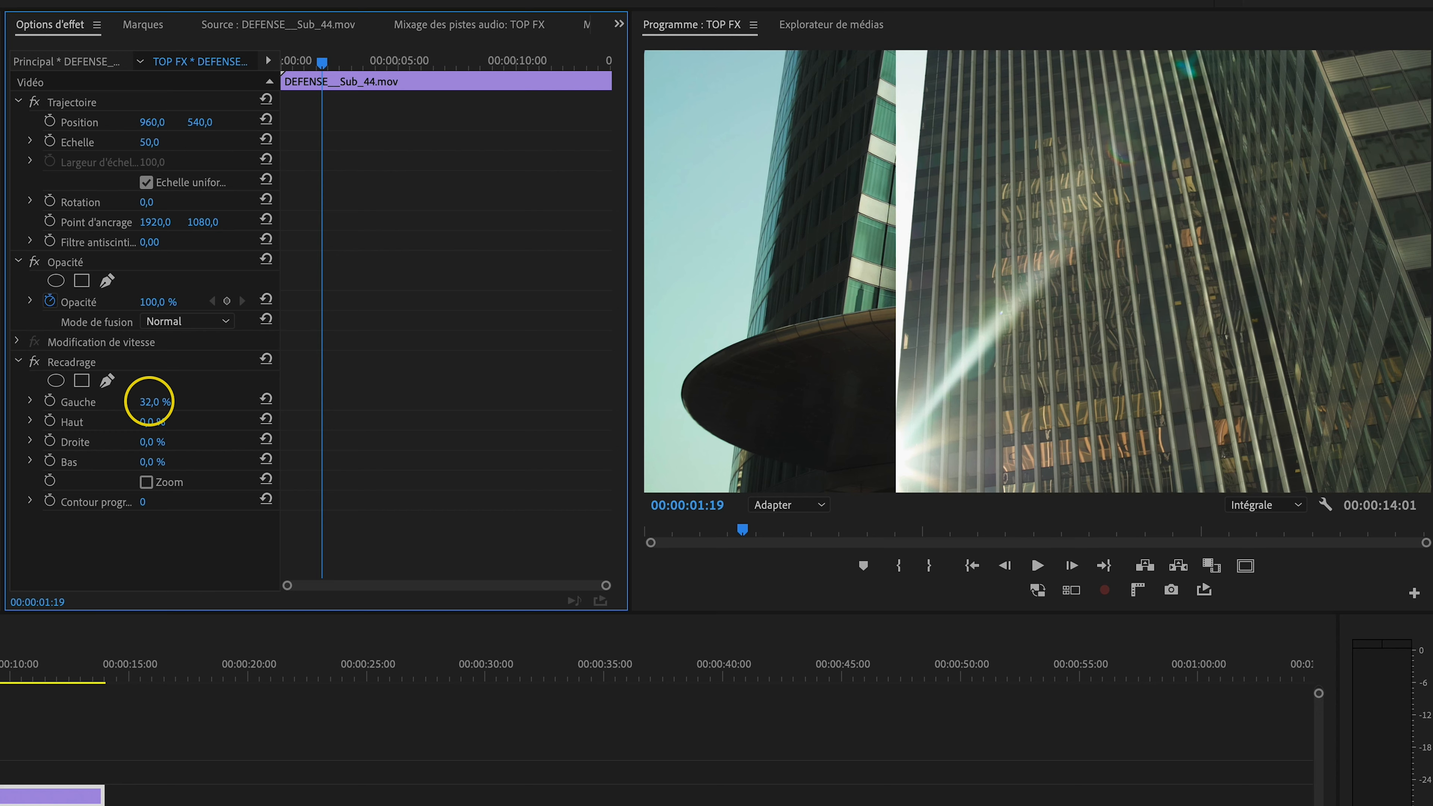
left_click_drag(146, 121, 149, 121)
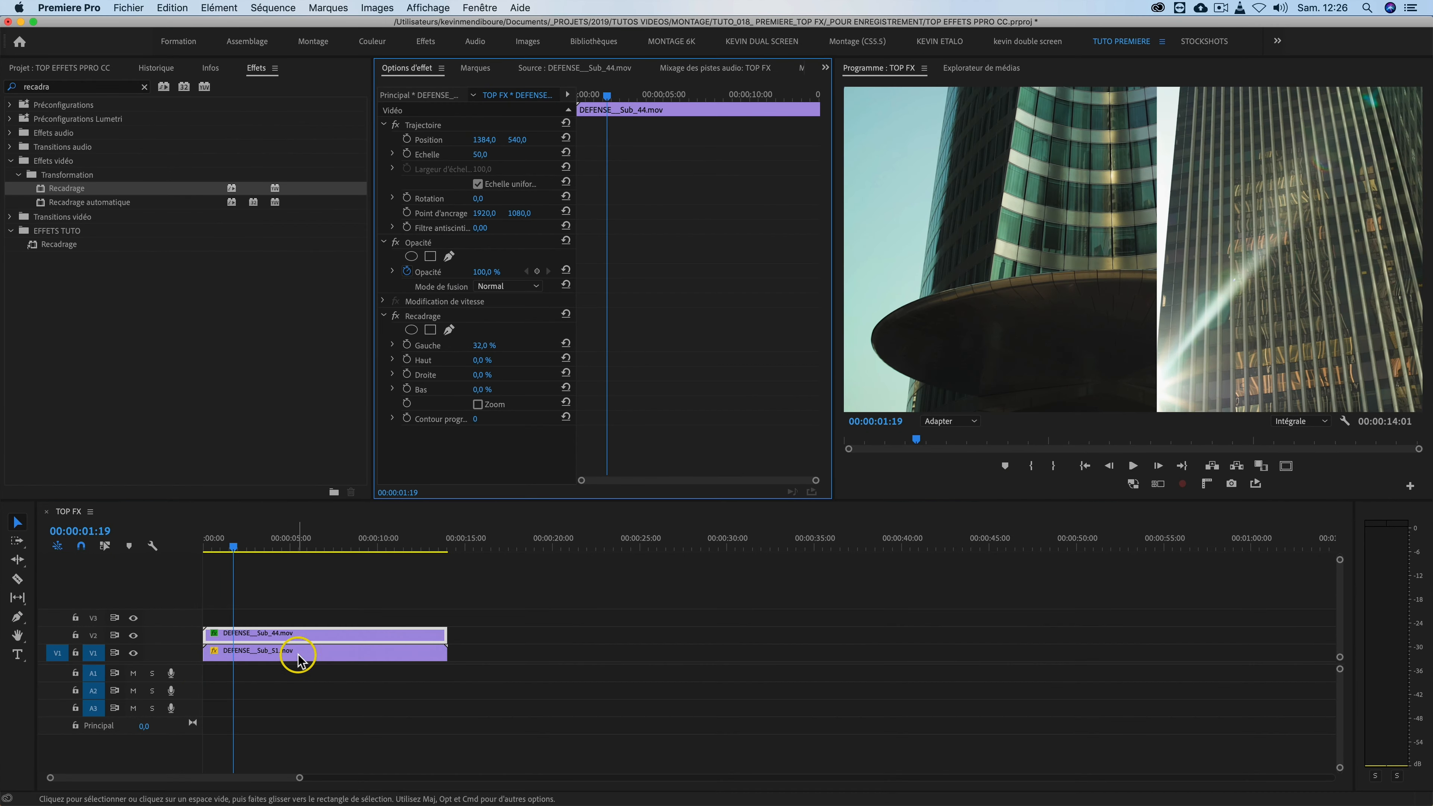
Set the horizontal position of the lower DEFENSE clip on V1 to 244 and crop its right side with the Recadrage effect
left_click(299, 651)
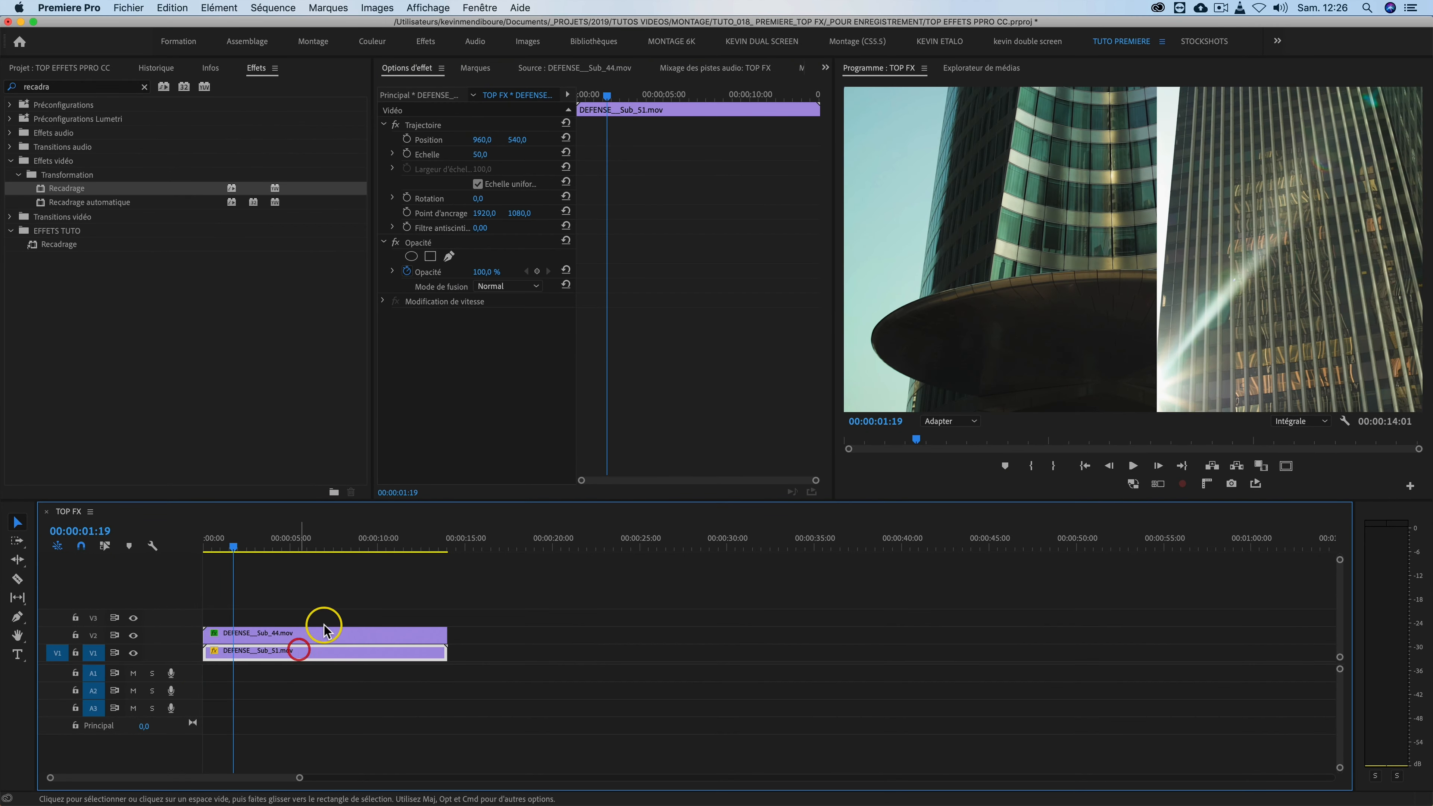
left_click_drag(473, 135, 486, 139)
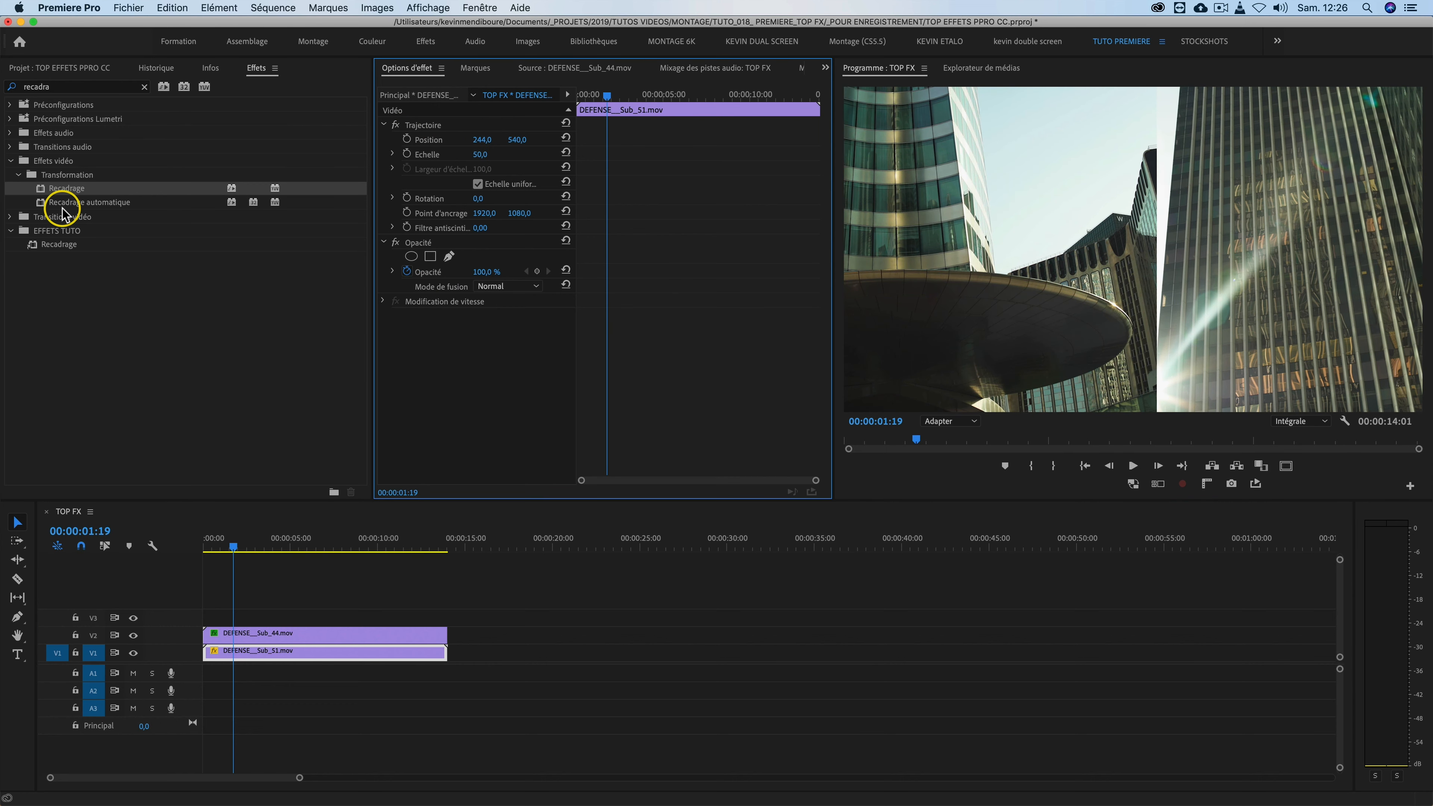
left_click_drag(56, 195, 334, 653)
mouse_move(480, 377)
left_mouse_down()
mouse_move(503, 377)
mouse_move(485, 377)
left_mouse_up()
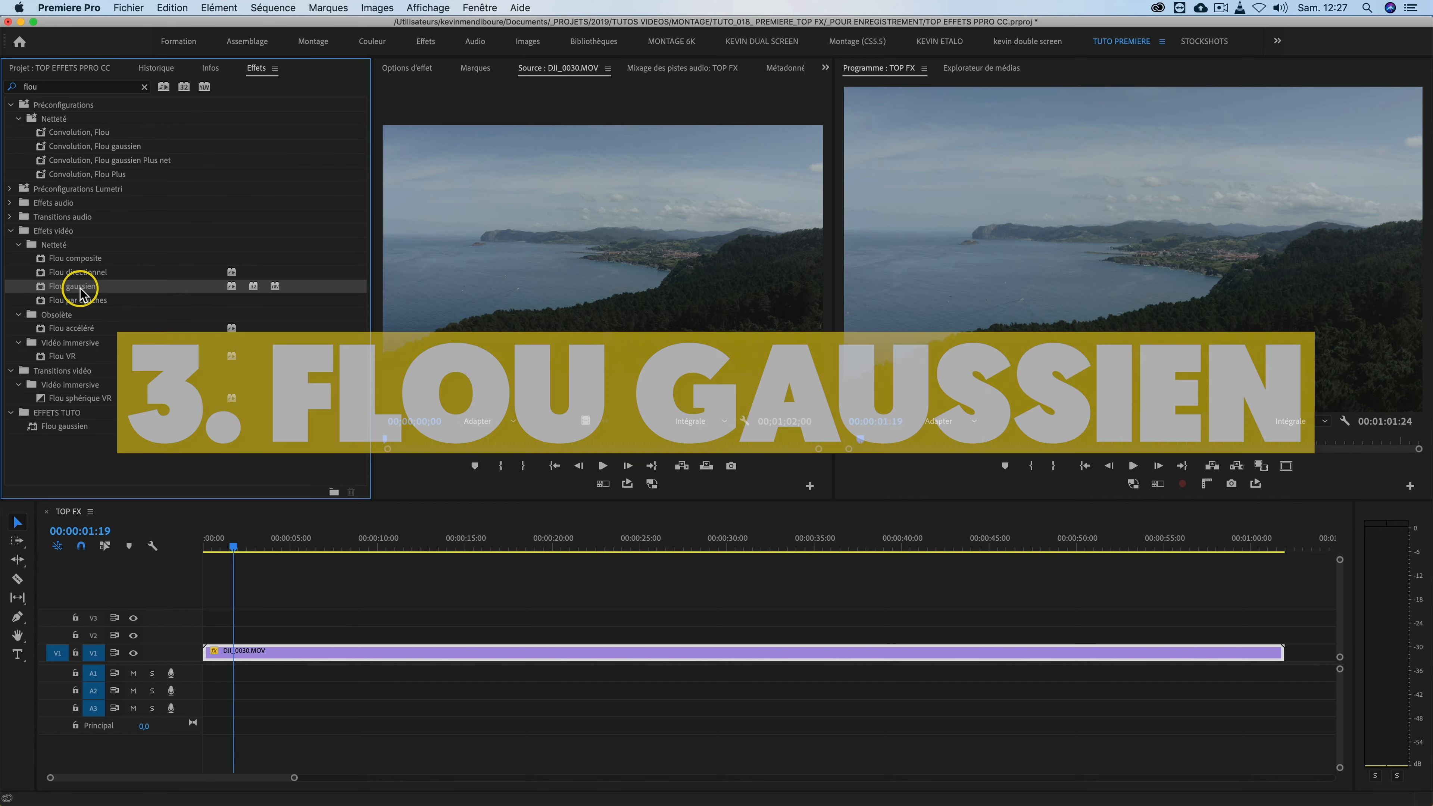
Apply the Flou gaussien effect to DJI_0030.MOV and set its Flou amount to 126
left_click_drag(79, 286, 337, 651)
left_click(412, 70)
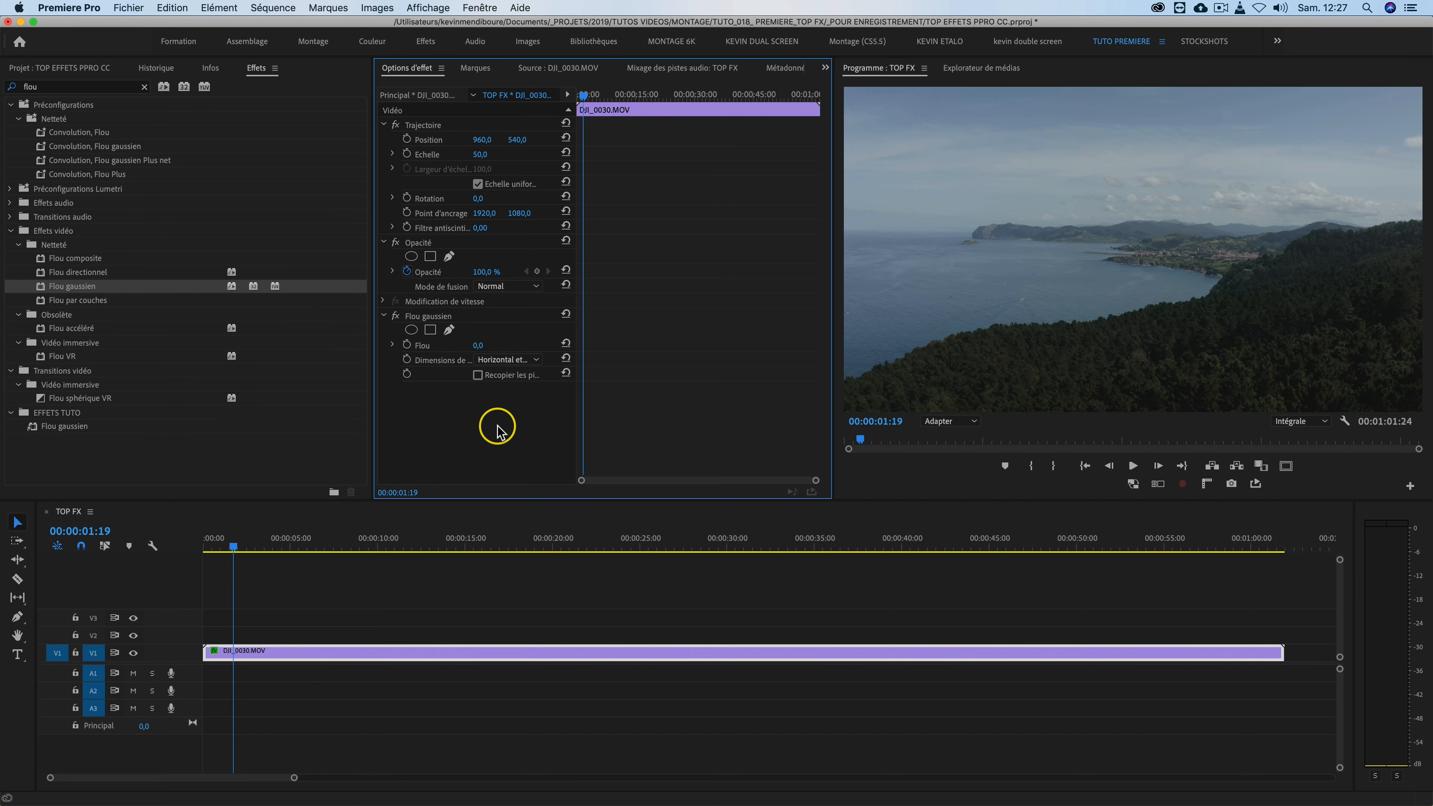
left_click_drag(481, 348, 476, 346)
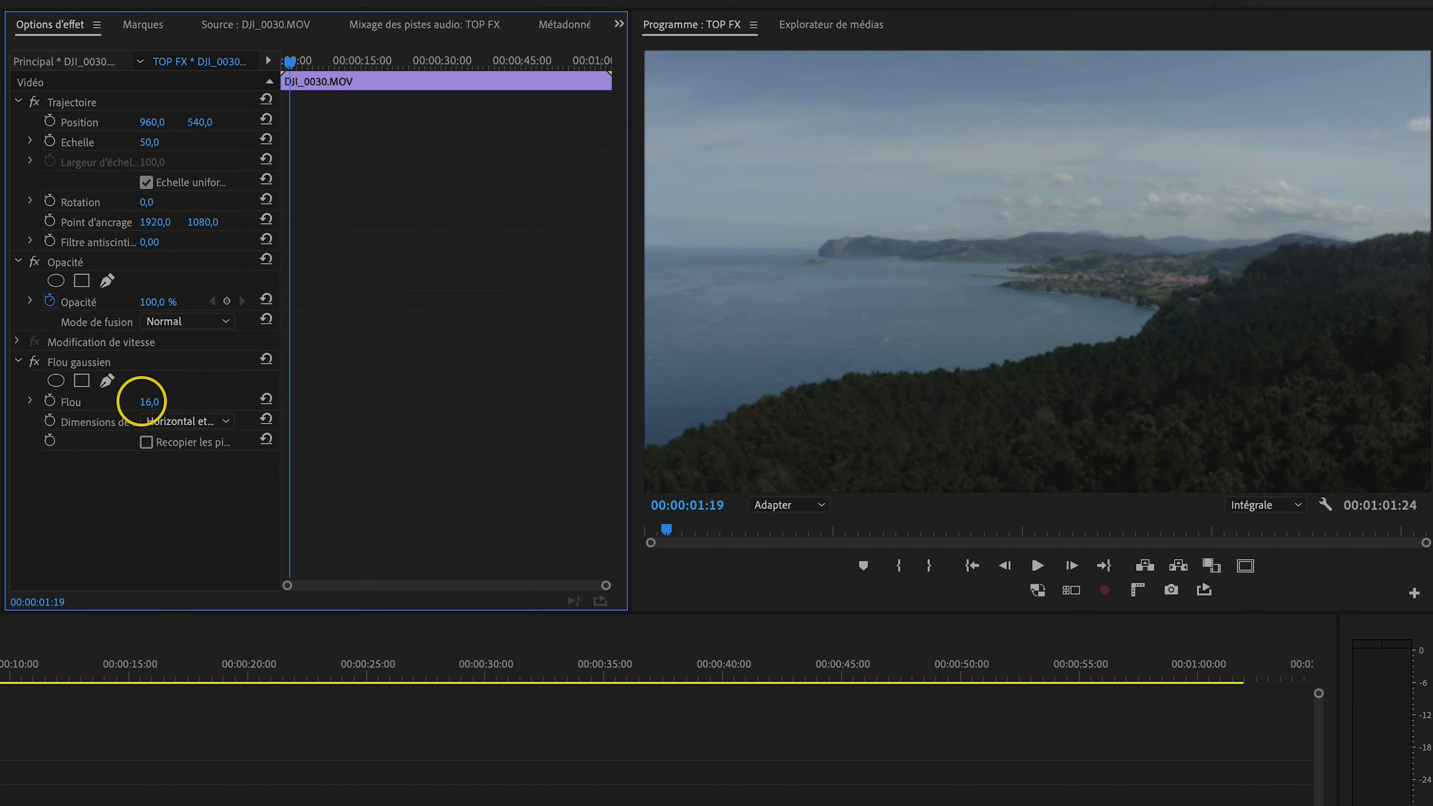
left_click_drag(141, 401, 142, 401)
Compare the blurred image with and without the Flou gaussien option for repeating edge pixels, leaving the option enabled
left_click(147, 445)
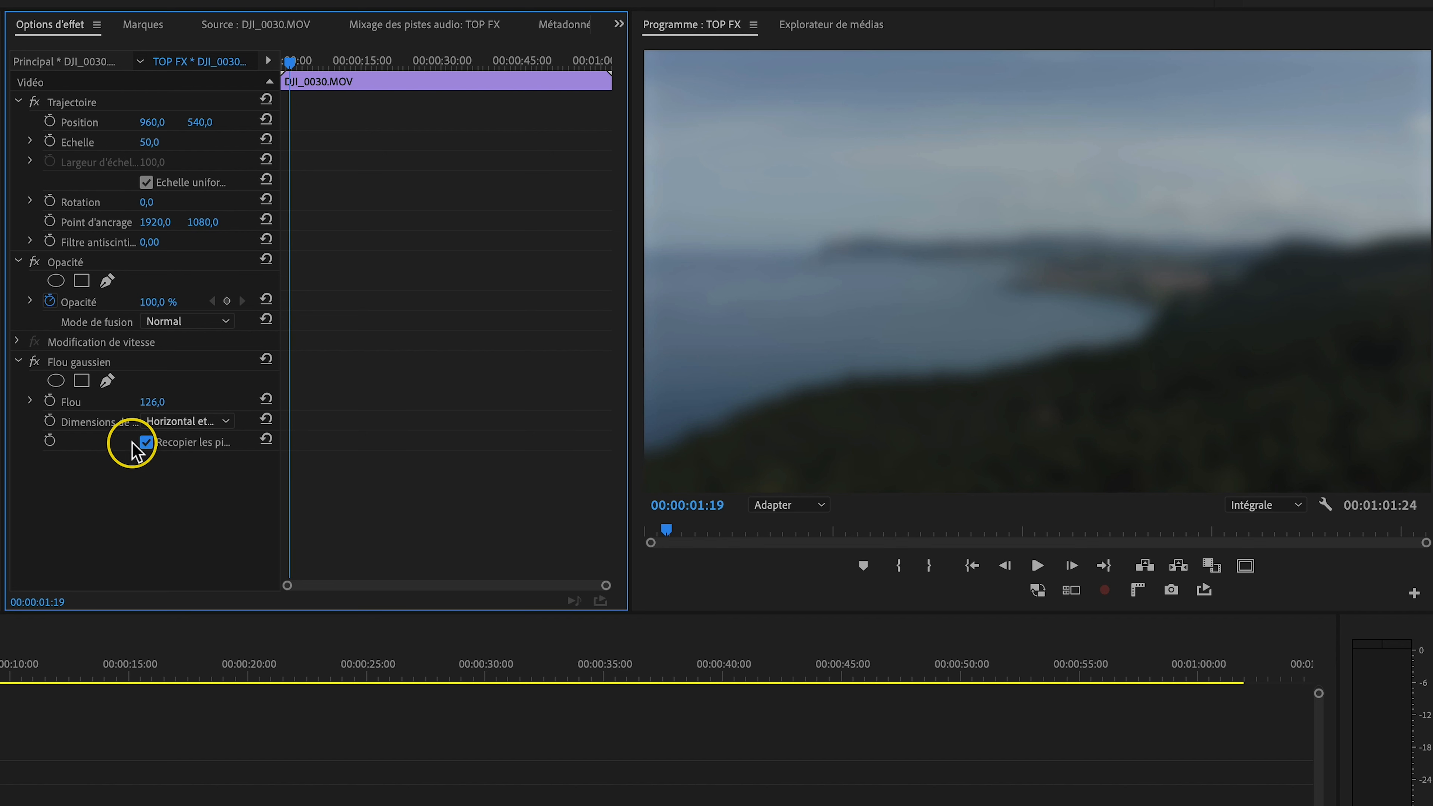
left_click(142, 443)
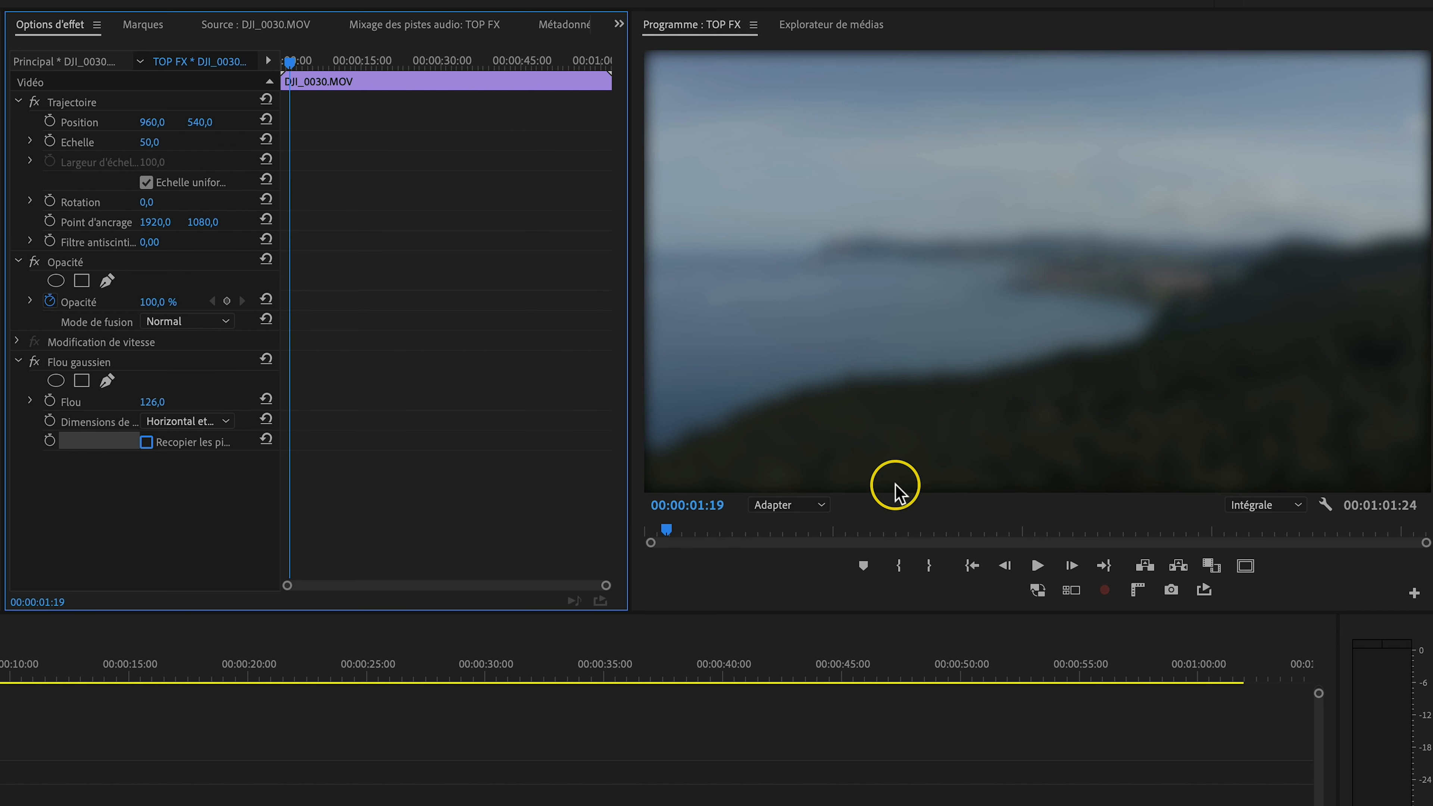
left_click(147, 443)
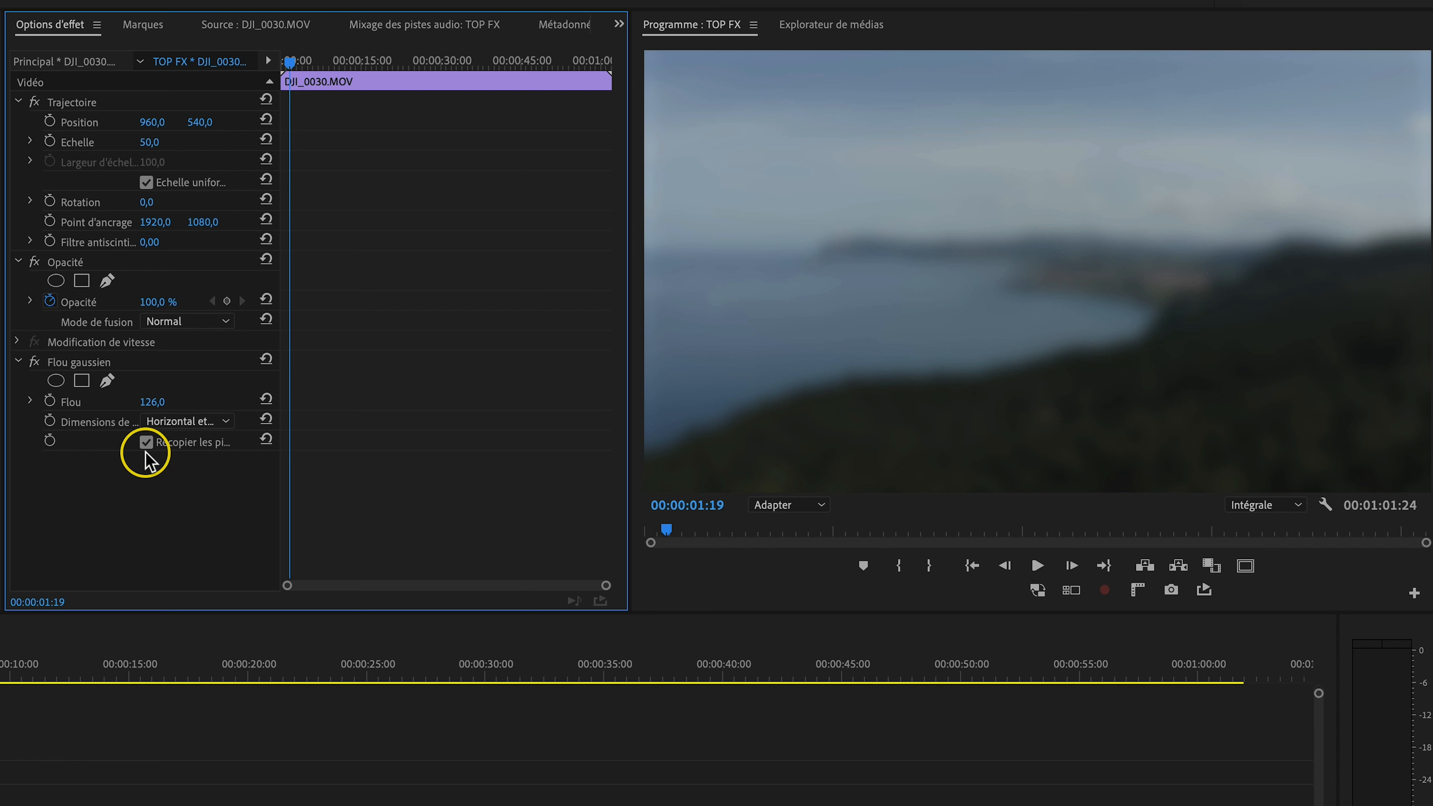
Draw a pen mask for the Flou gaussien effect along the forested ridge, closing it around the foreground below
left_click(107, 382)
left_click(645, 464)
left_click_drag(738, 418, 748, 413)
left_click_drag(828, 389, 859, 387)
left_click_drag(946, 384, 966, 378)
left_click_drag(1055, 359, 1206, 287)
left_click_drag(1284, 247, 1306, 240)
left_click_drag(1348, 244, 1391, 239)
left_click(1416, 241)
left_click(813, 506)
left_click(784, 598)
left_click(1310, 254)
left_click(1312, 429)
left_click(765, 435)
left_click(775, 388)
left_click(811, 382)
left_click(772, 506)
left_click(776, 522)
Set the blur mask's feather to 191 and its expansion to 157, and readjust the Flou amount
left_click_drag(150, 448, 156, 447)
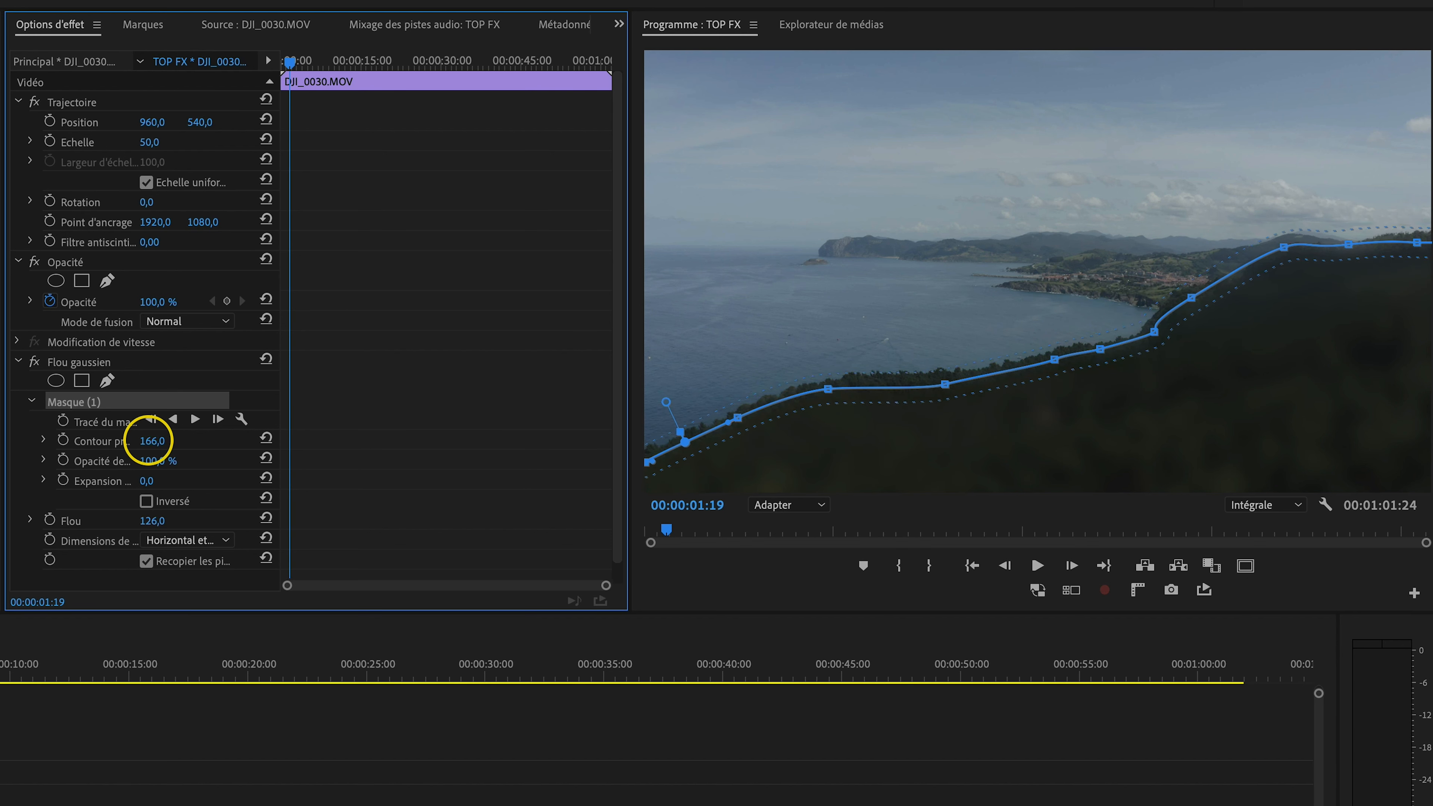
left_click_drag(149, 441, 151, 481)
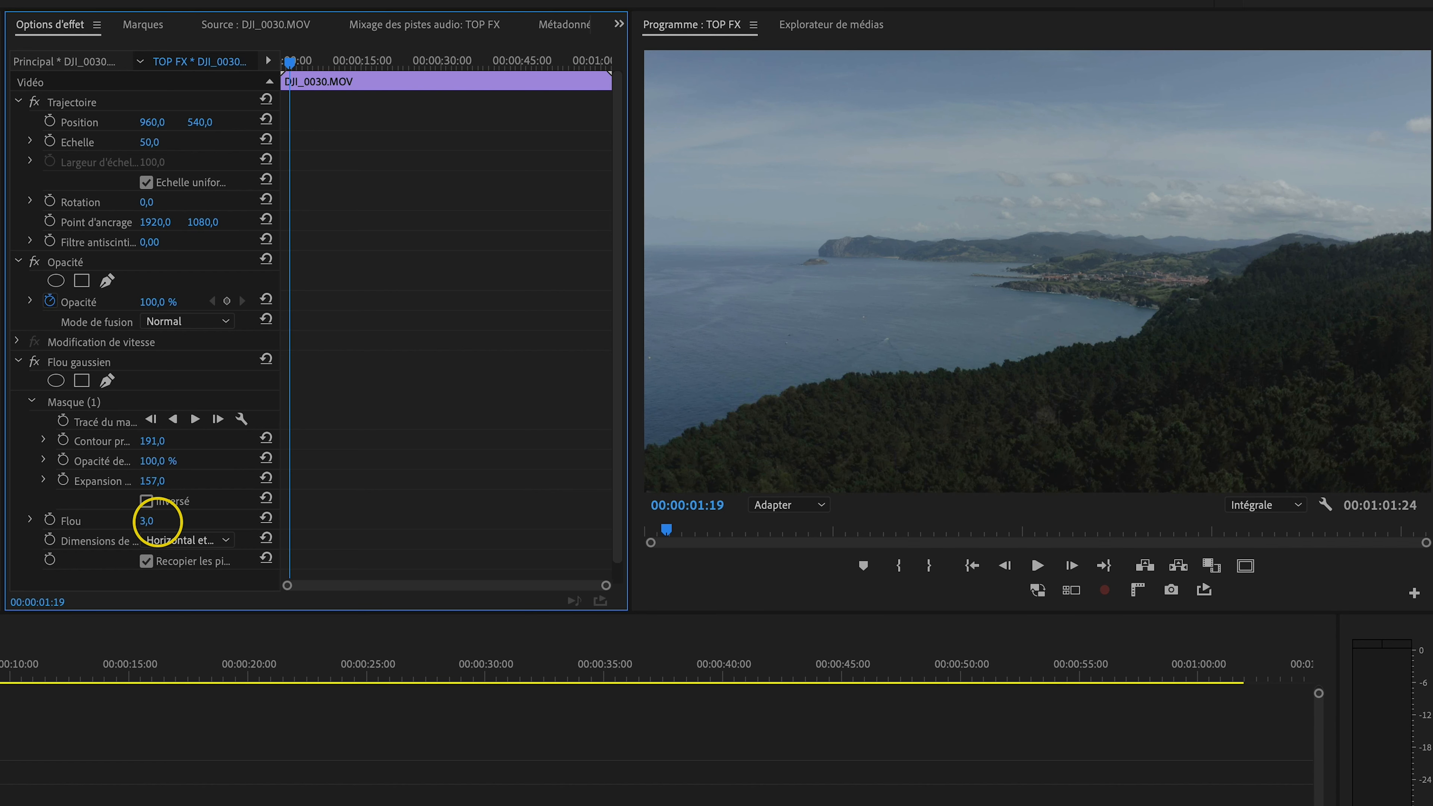
left_click_drag(149, 520, 155, 521)
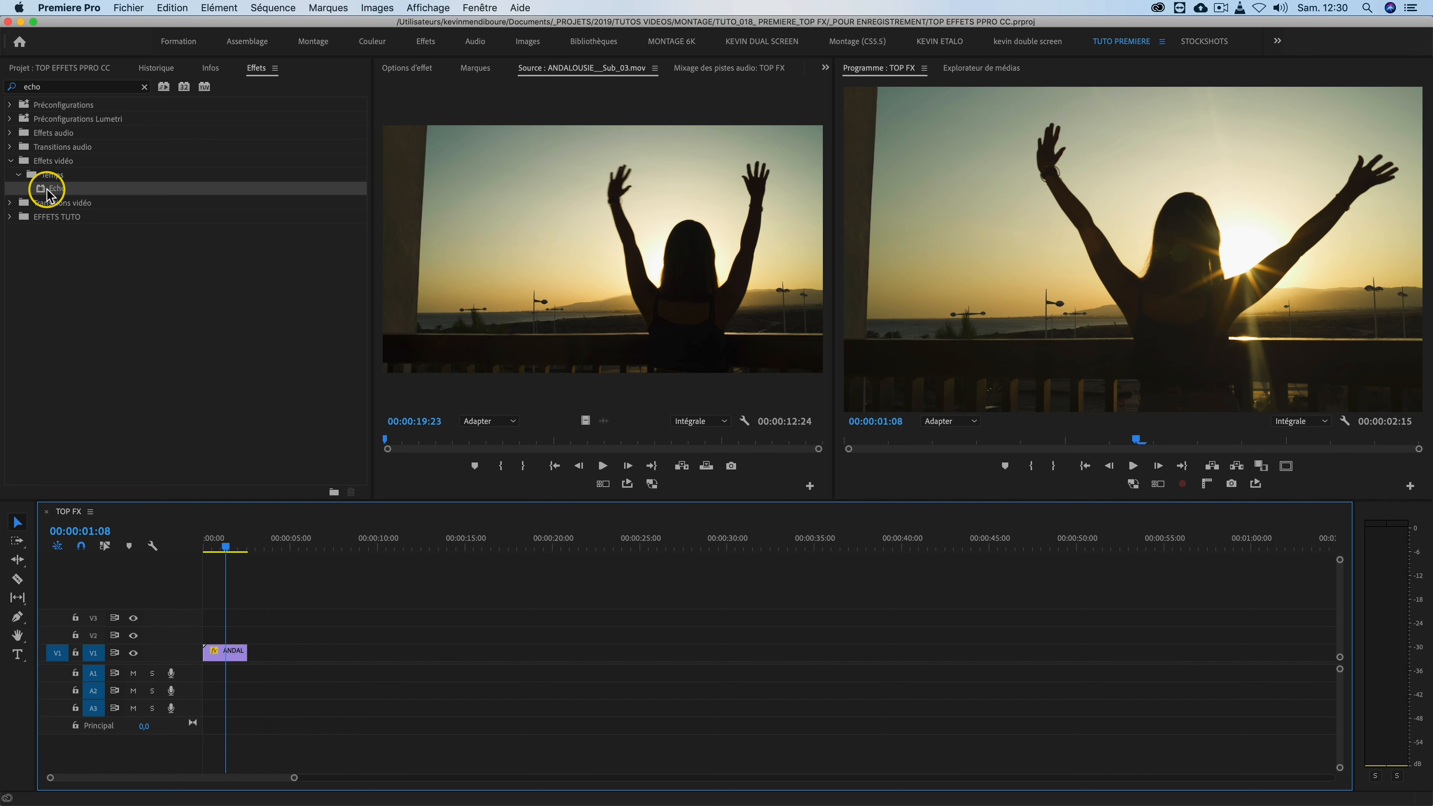
Apply the Echo effect to ANDALOUSIE__Sub_03.mov and preview it with different Intervalle and Nombre d'échos values
left_click_drag(48, 187, 233, 653)
key("=")
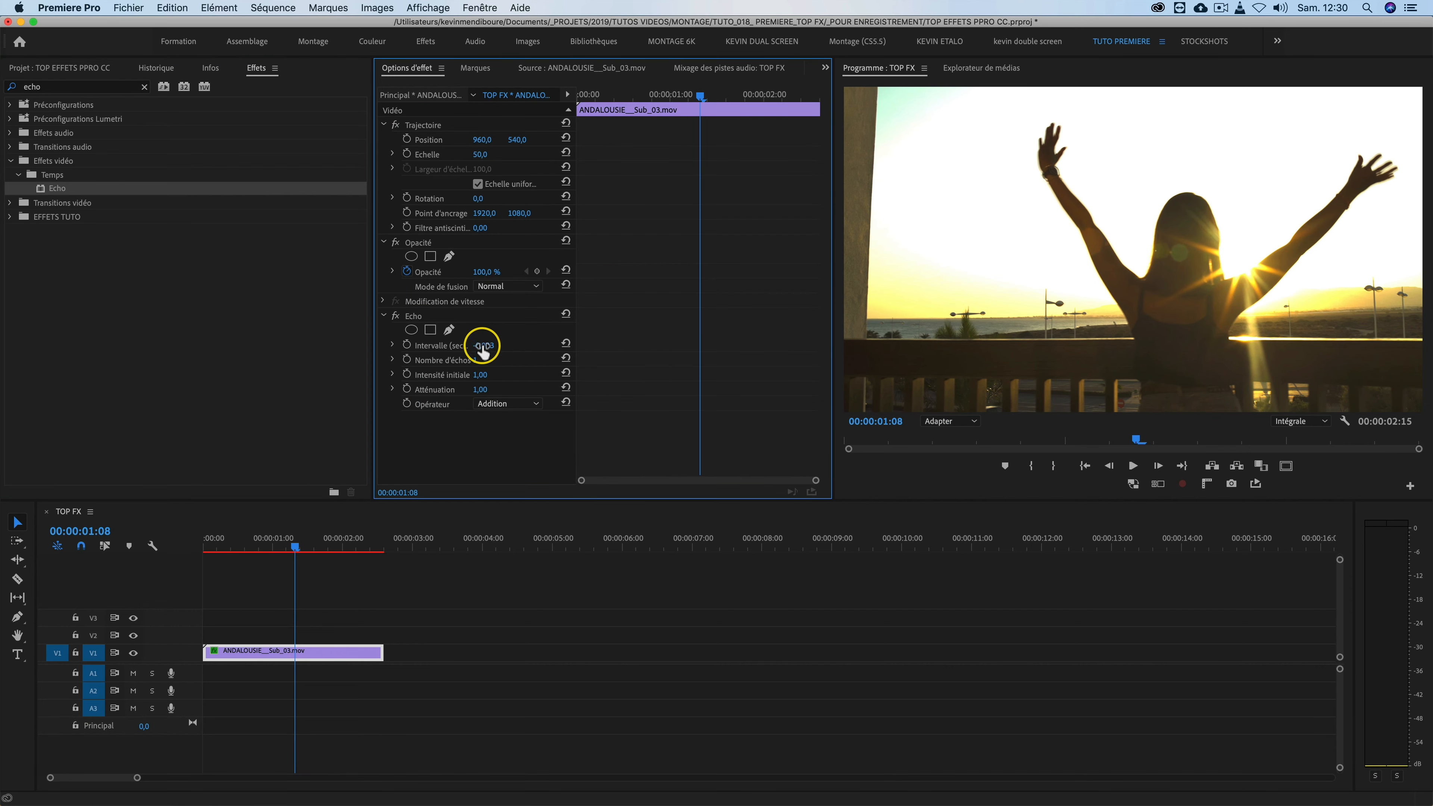
left_click_drag(485, 347, 485, 345)
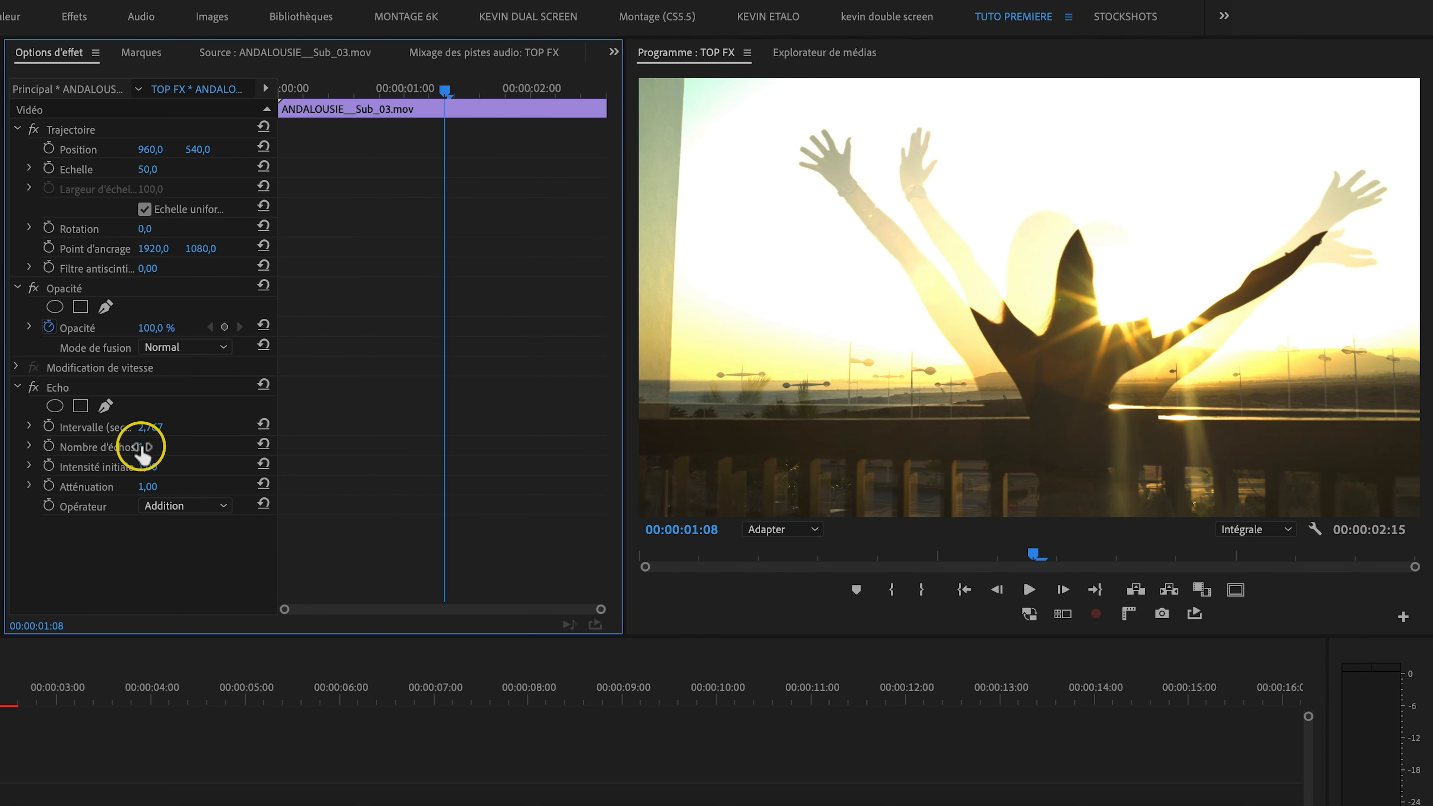
left_click_drag(141, 447, 142, 446)
left_click_drag(286, 541, 171, 537)
key("space")
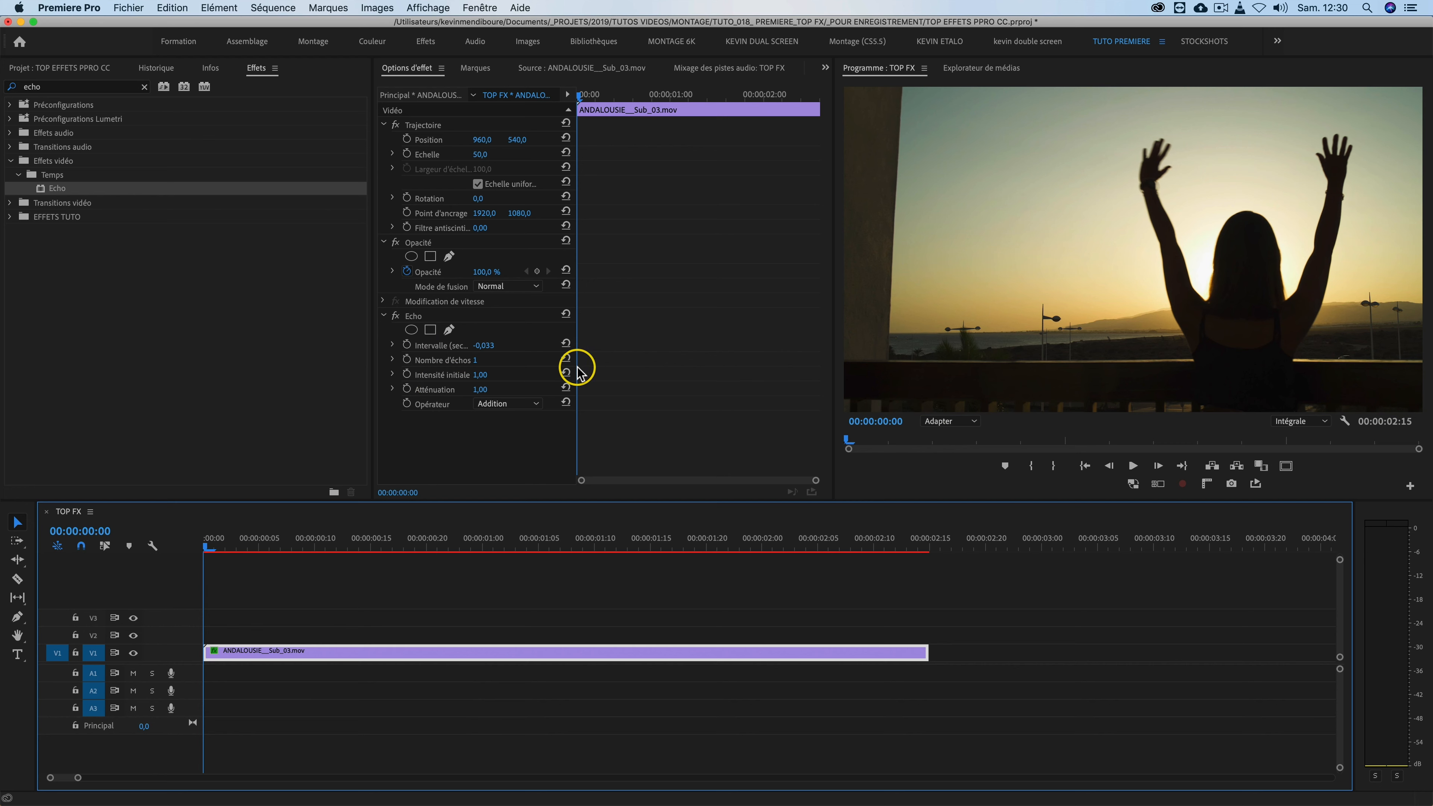
Create starting keyframes for the Echo effect's Intervalle and Nombre d'échos at 00:00:00:18
left_click_drag(575, 368, 687, 368)
left_click_drag(218, 545, 411, 546)
left_click(407, 344)
left_click(407, 360)
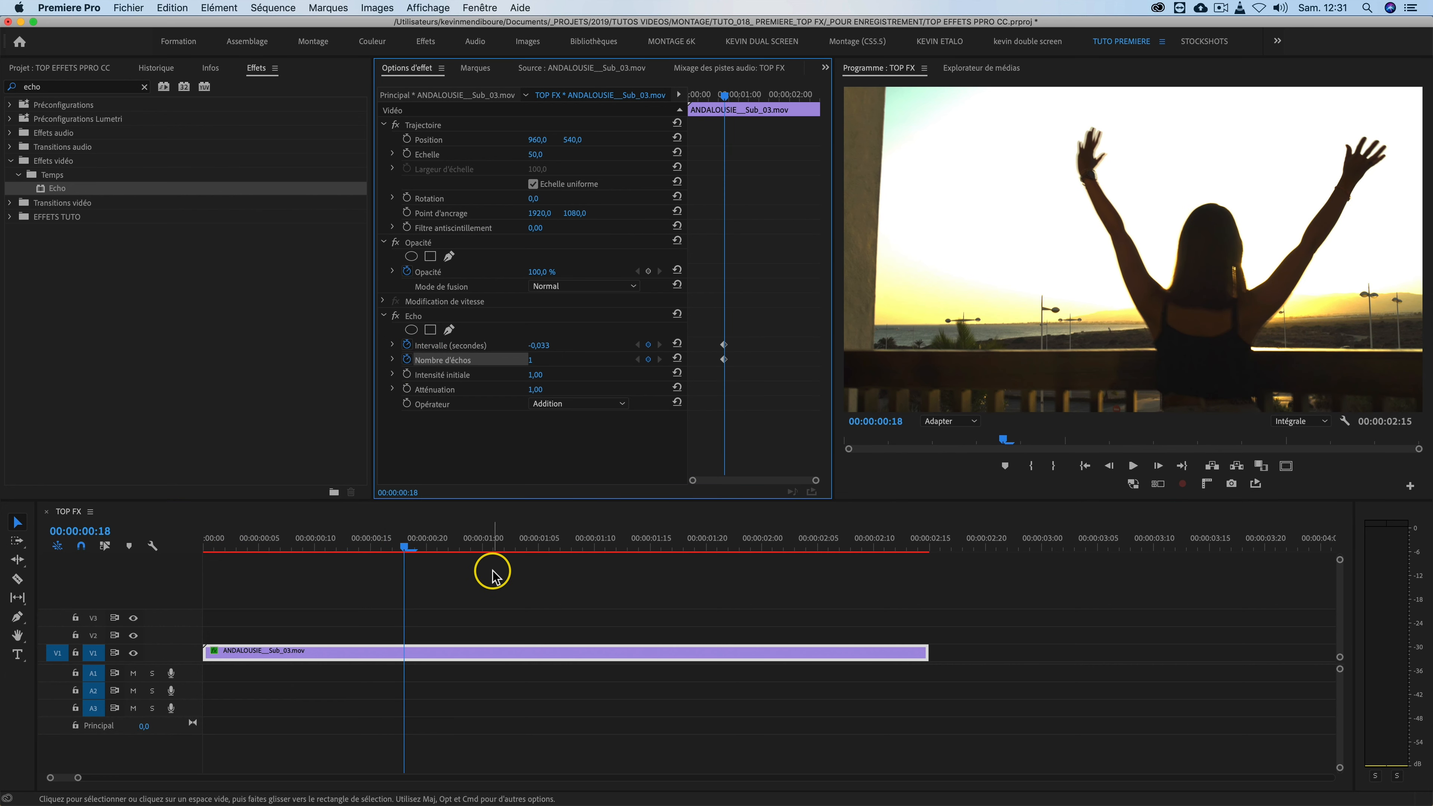
At 00:00:00:22, keyframe the Echo effect's Intervalle at 2,167 and Nombre d'échos at 2
key("Right")
key("Right")
key("Right")
key("Right")
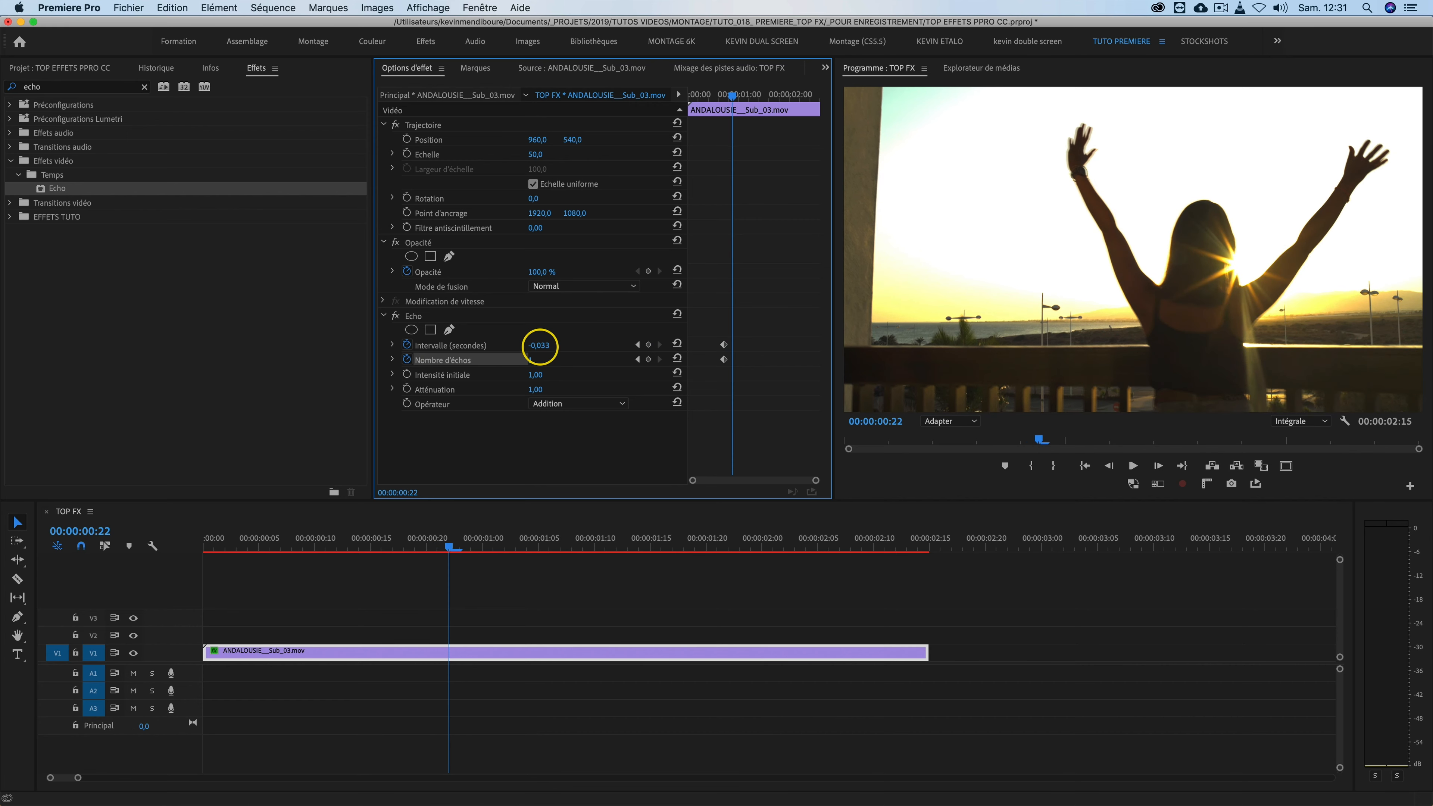
left_click_drag(539, 345, 540, 345)
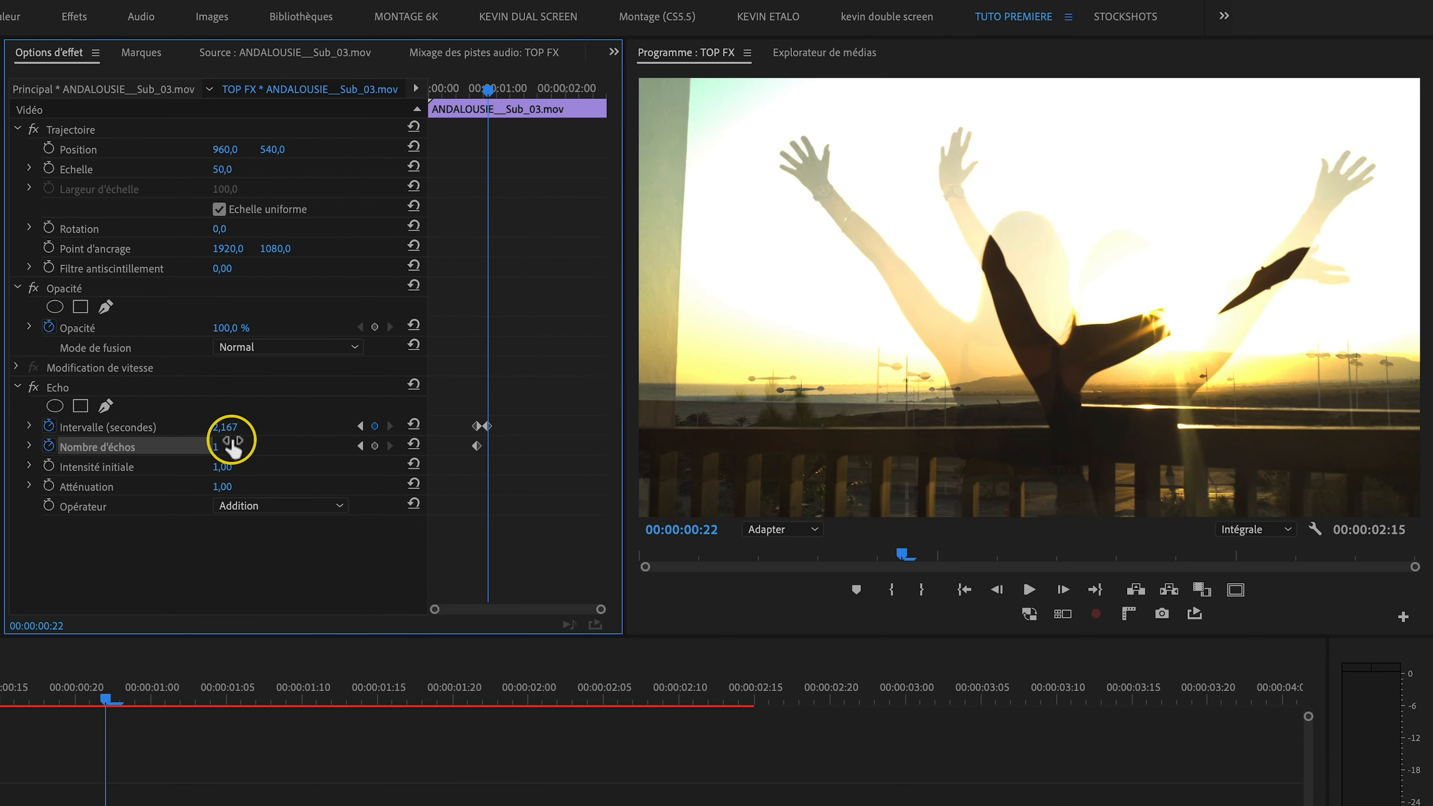
left_click_drag(214, 447, 213, 446)
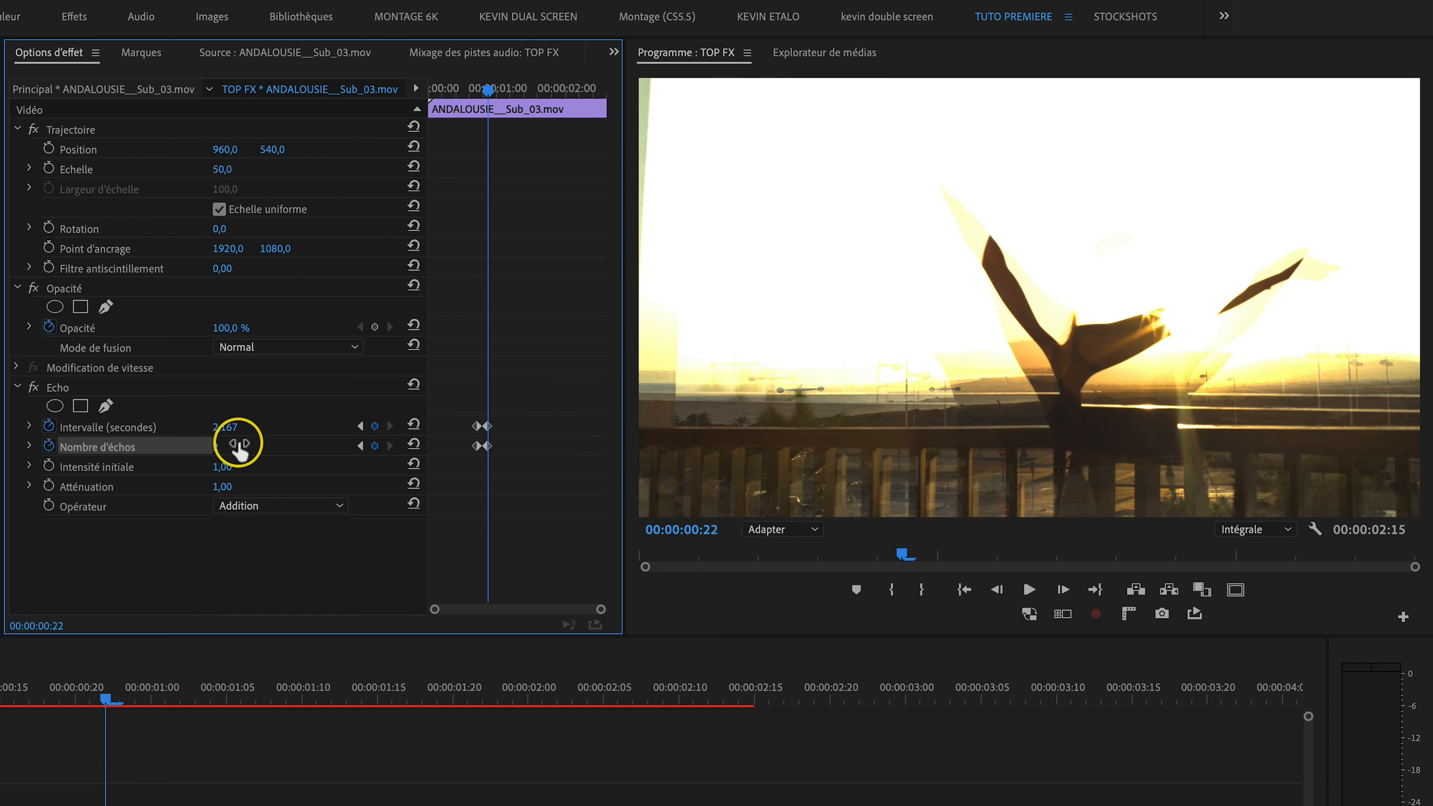
Copy the first pair of Echo keyframes and paste them at 00:00:01:01
key("Right")
key("Right")
key("Right")
key("Right")
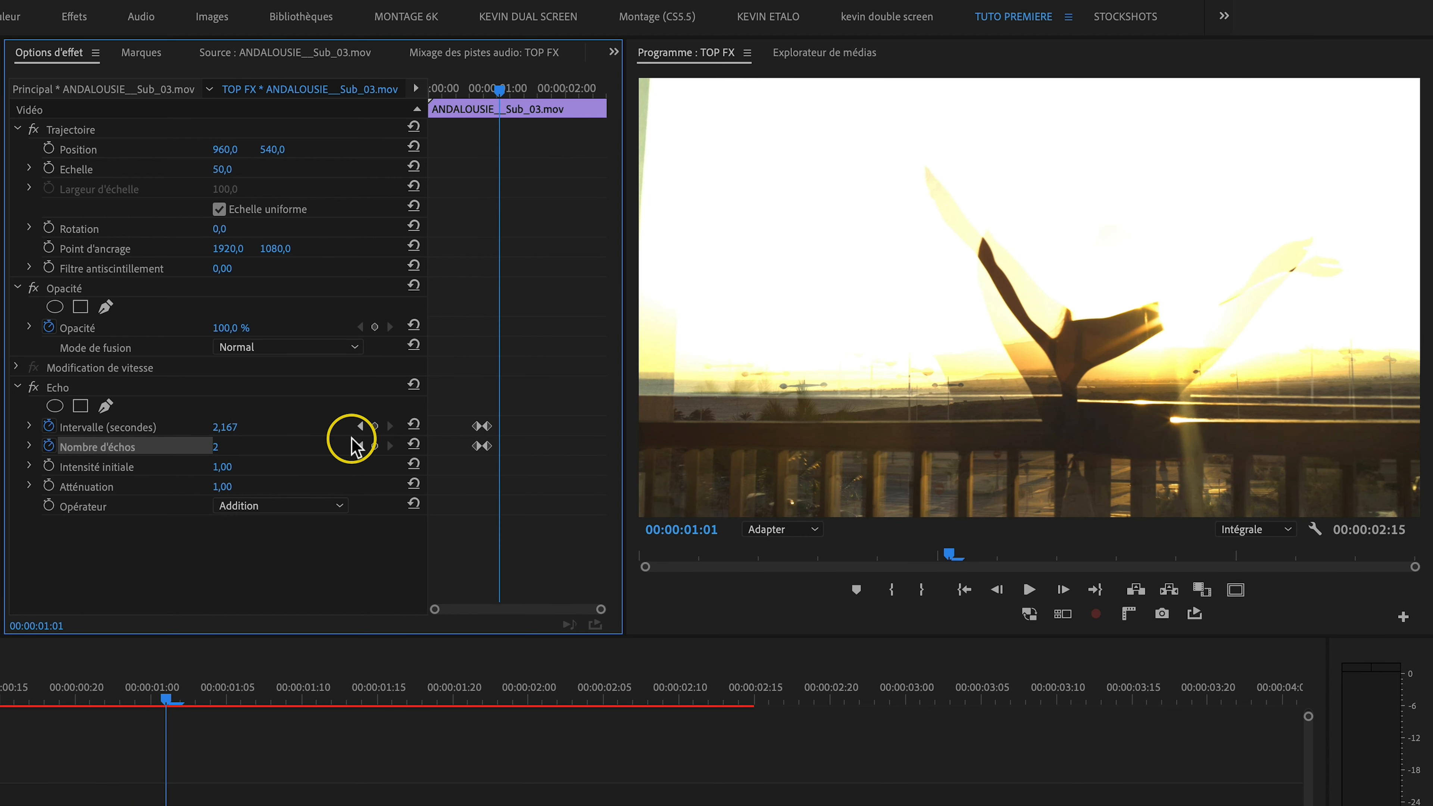
left_click_drag(455, 413, 478, 463)
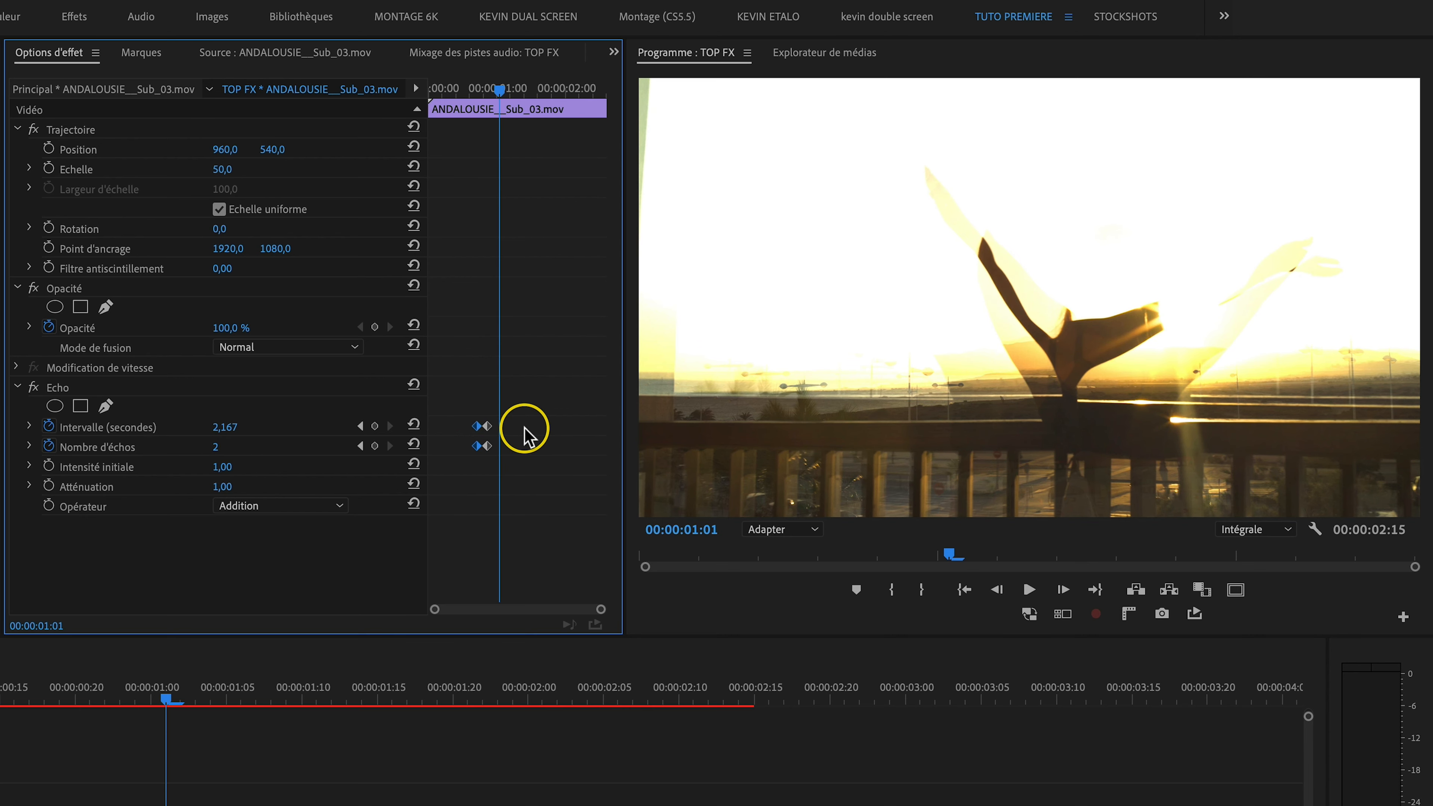
key("super+v")
Play the clip from before the keyframes to preview the animated Echo effect
left_click_drag(163, 695, 240, 540)
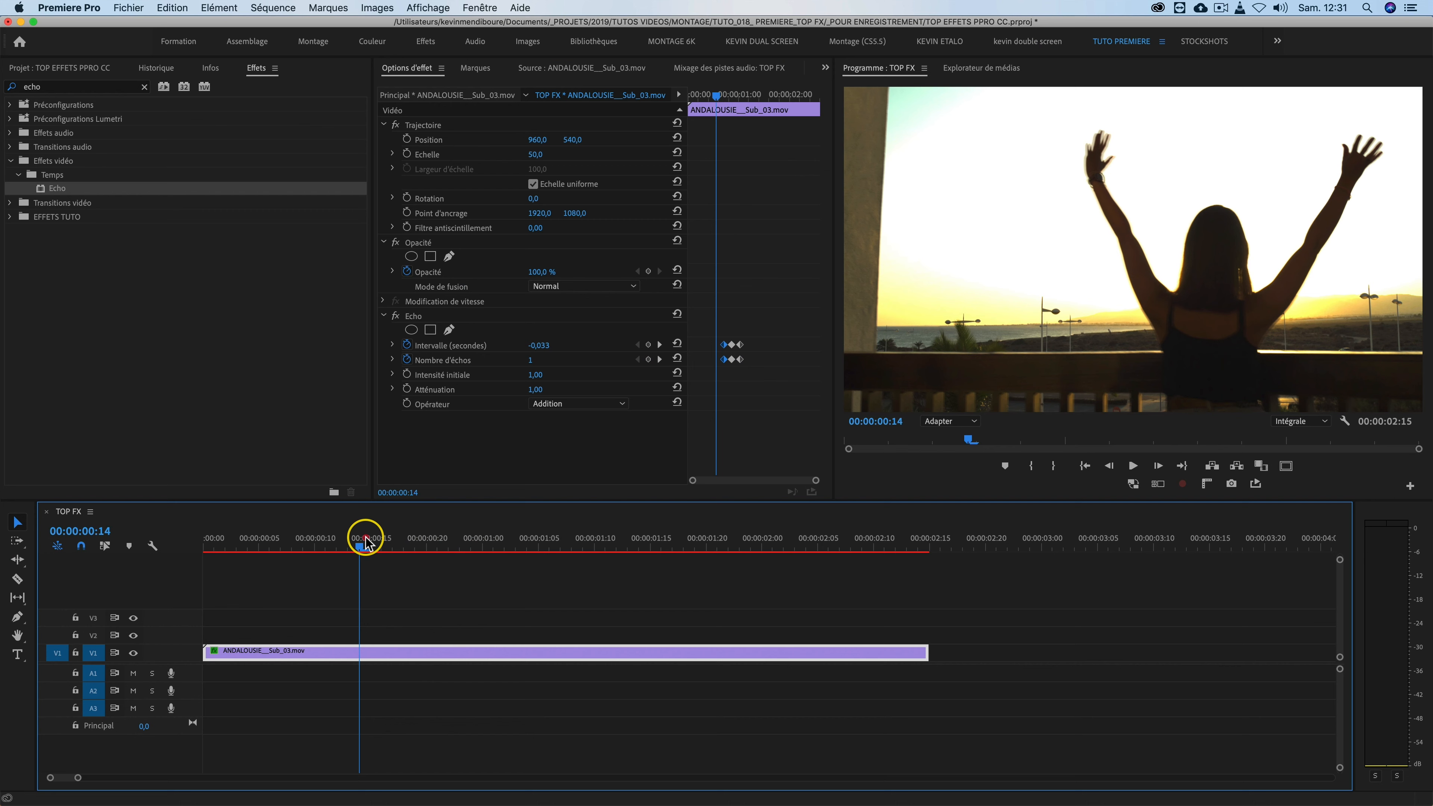
key("space")
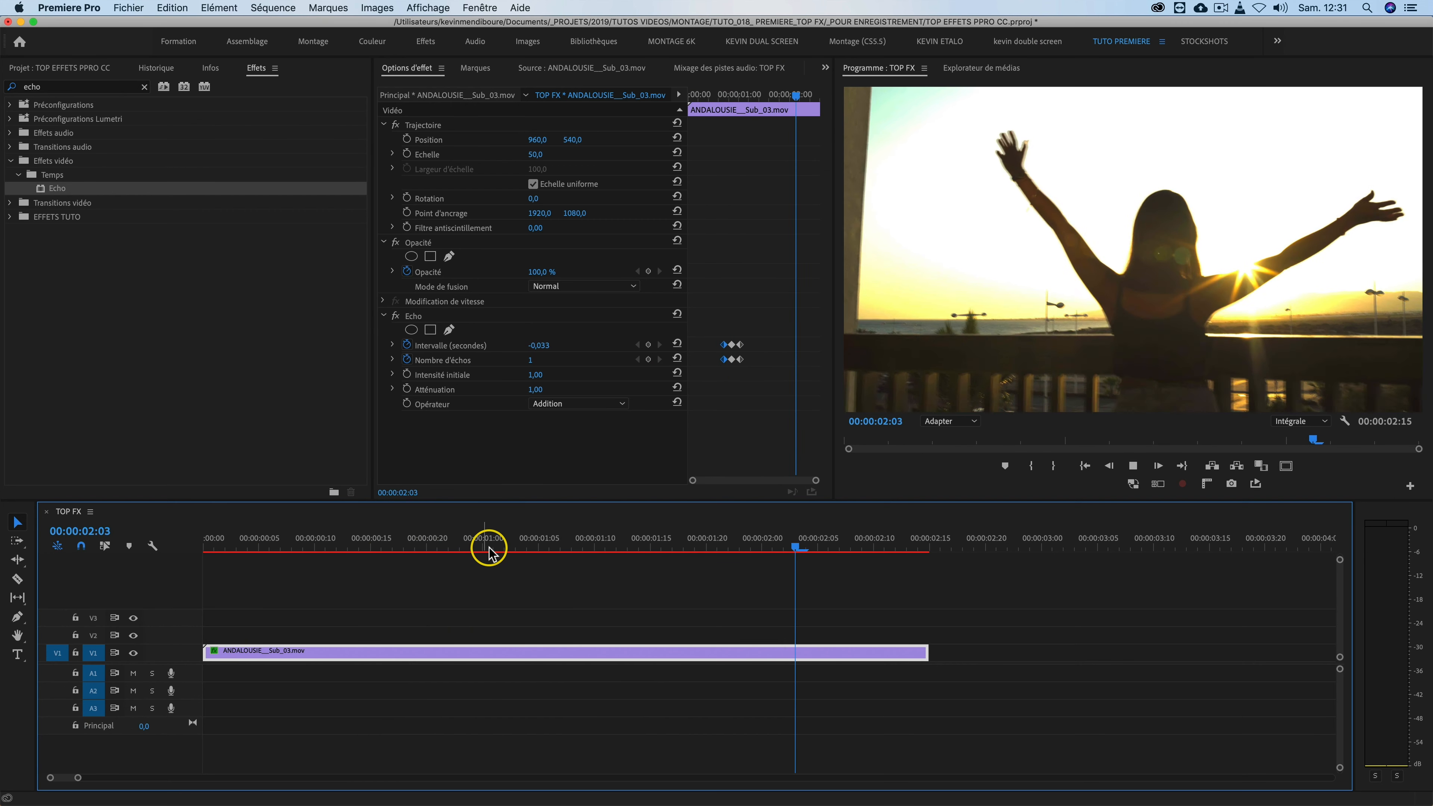
left_click_drag(489, 552, 337, 545)
key("space")
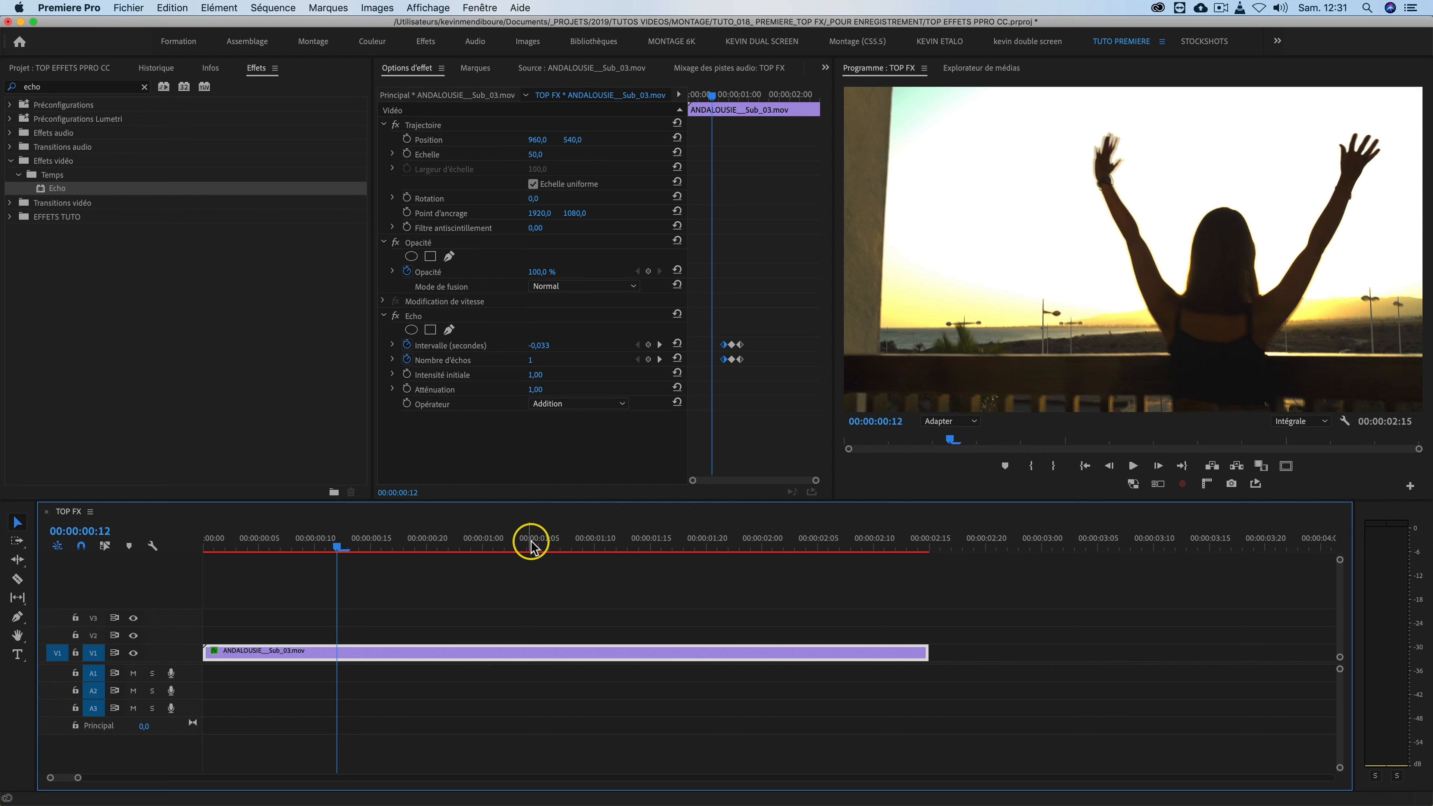
Replay the clip from 00:00:00:12 to review the keyframed Echo effect
key("space")
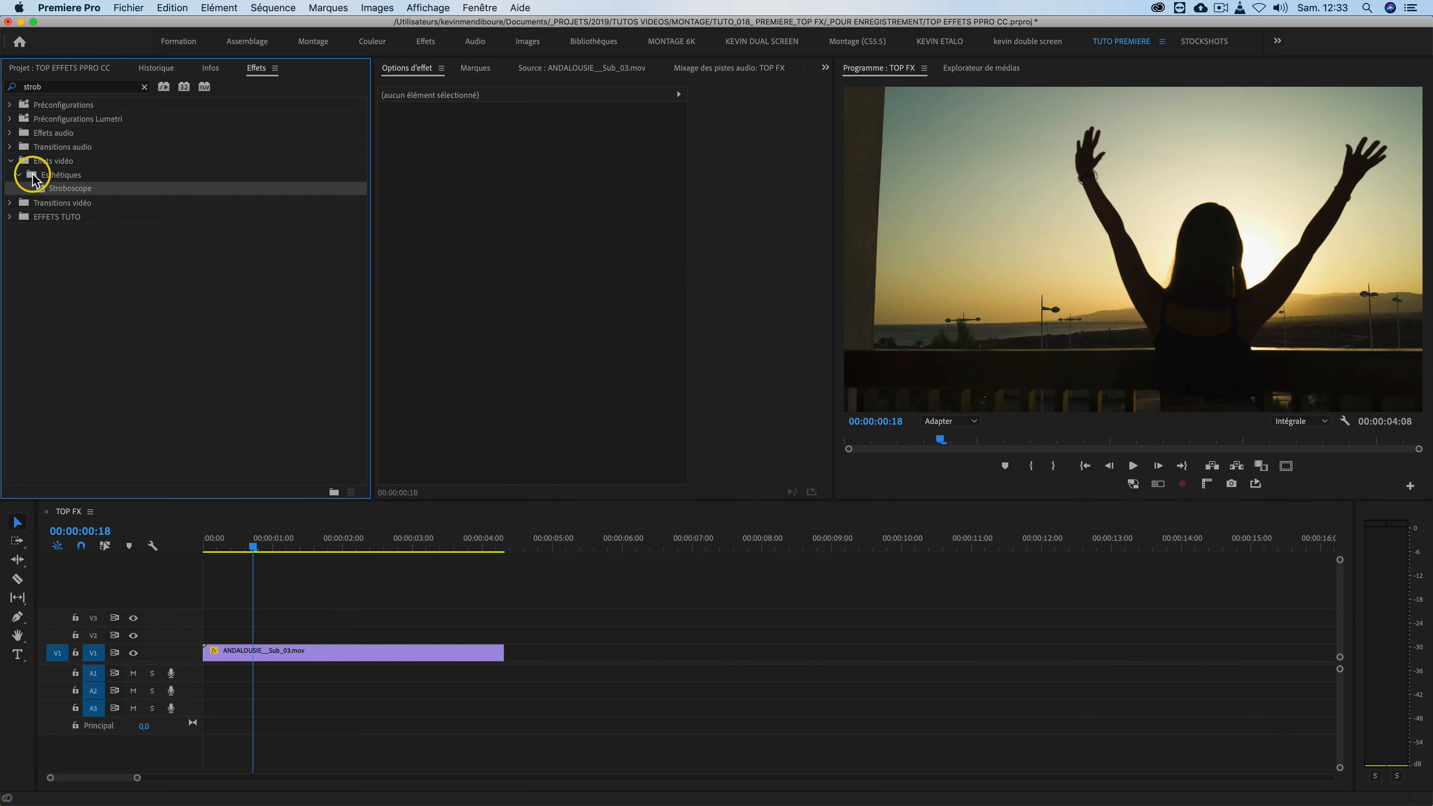
Apply the Stroboscope effect to the ANDALOUSIE__Sub_03.mov clip and confirm white (FFFFFF) as its Couleur
left_click_drag(64, 186, 347, 653)
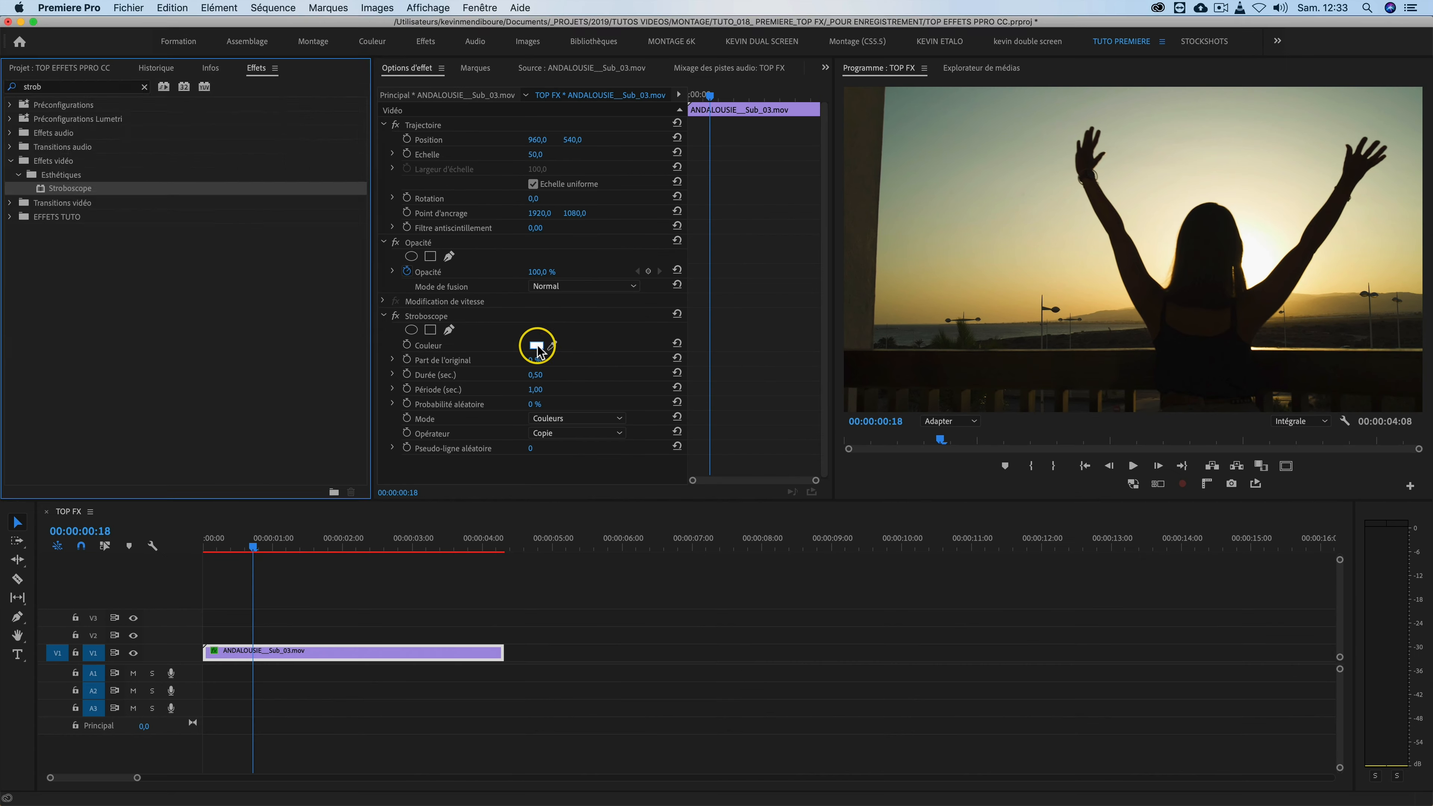
left_click(224, 429)
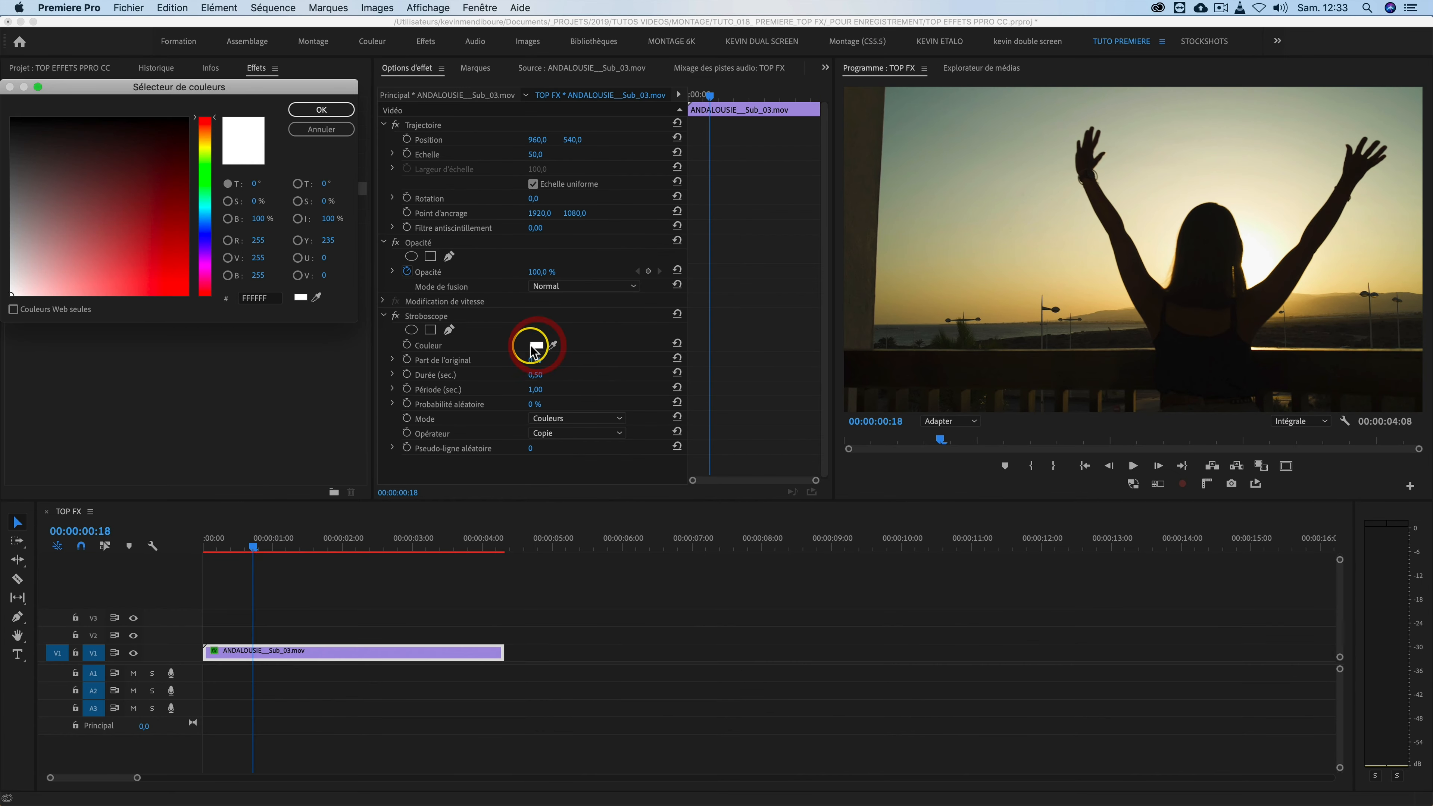
left_click(321, 109)
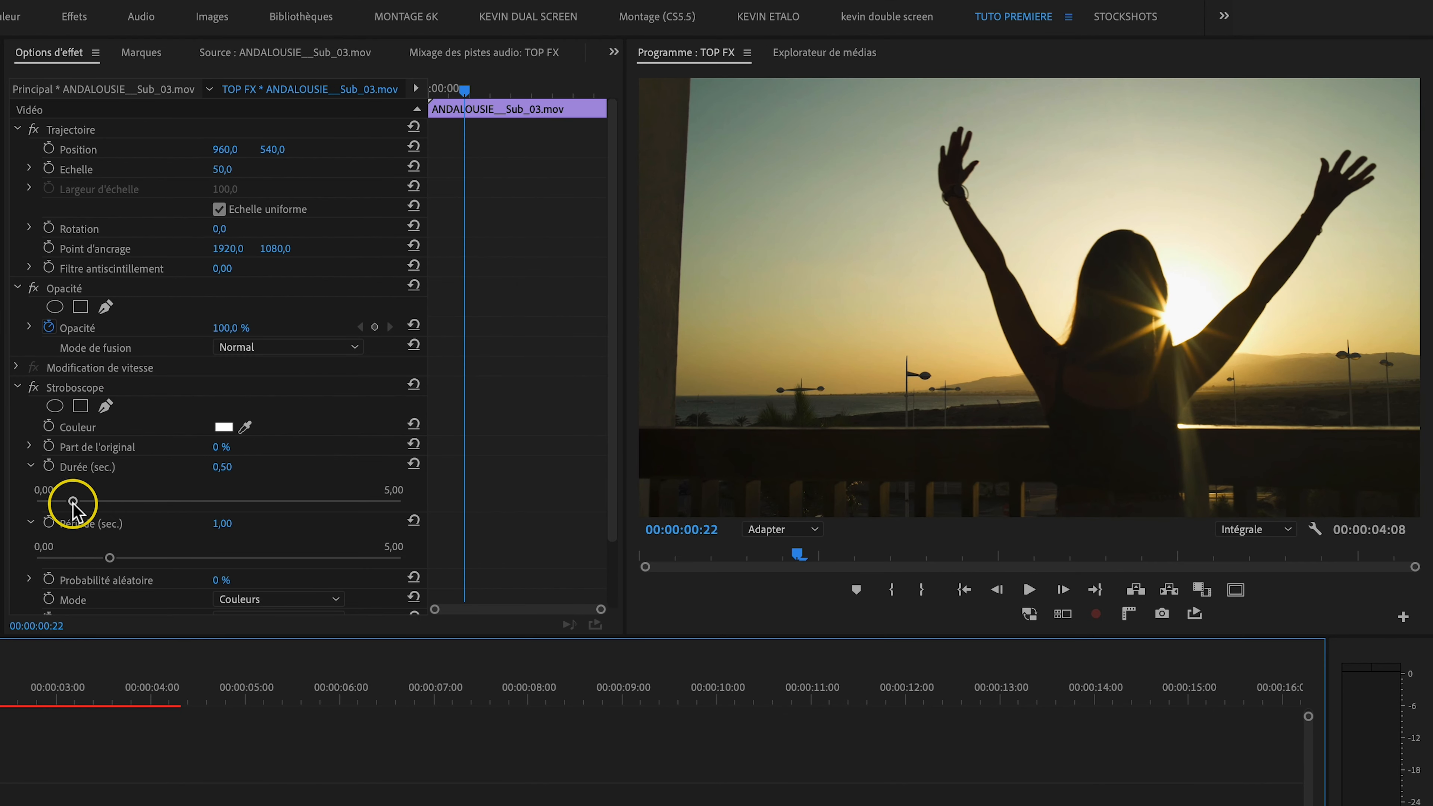
Set the Stroboscope's Durée and Période to 0,23 seconds each and its Probabilité aléatoire to 25 %
left_click_drag(72, 500, 61, 499)
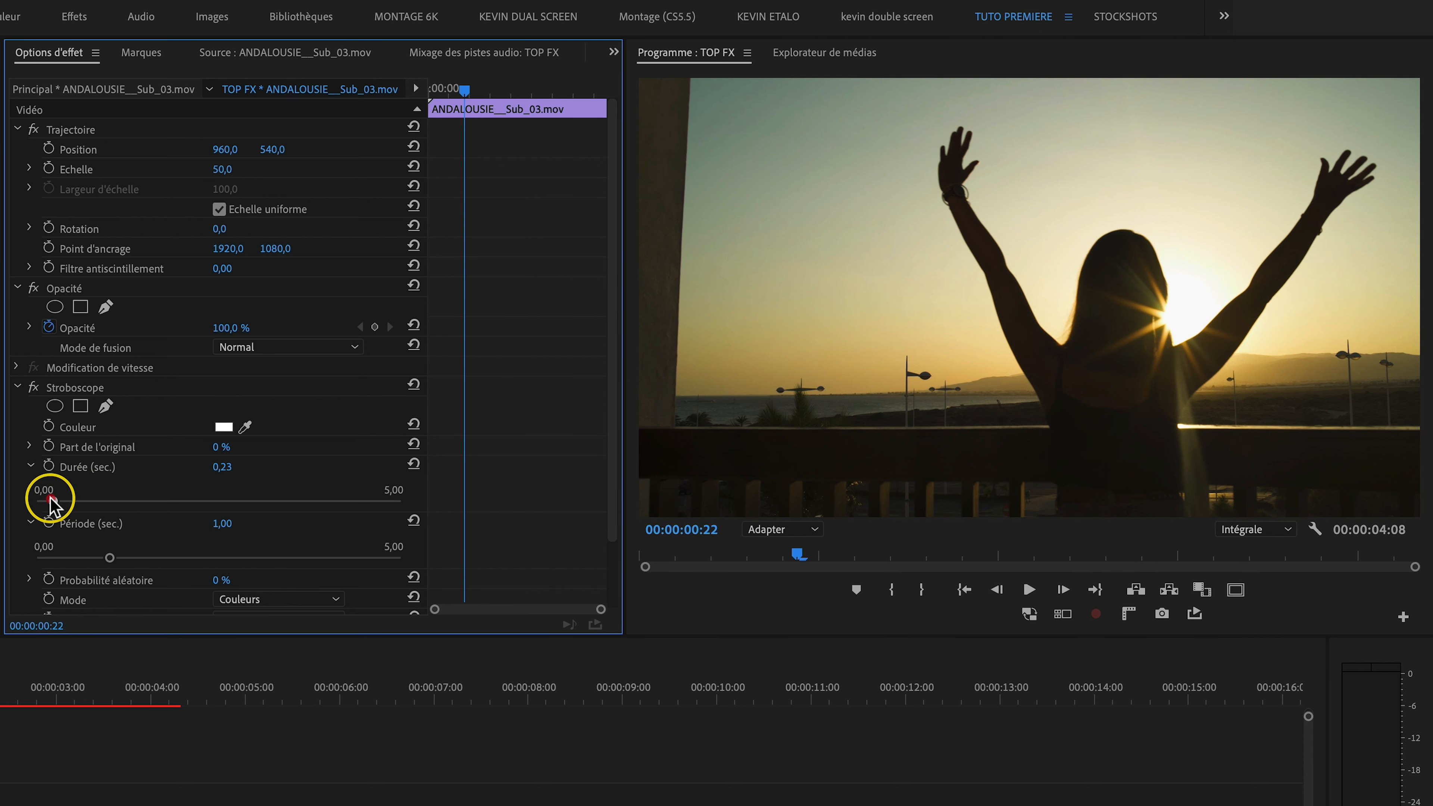
left_click_drag(108, 558, 56, 561)
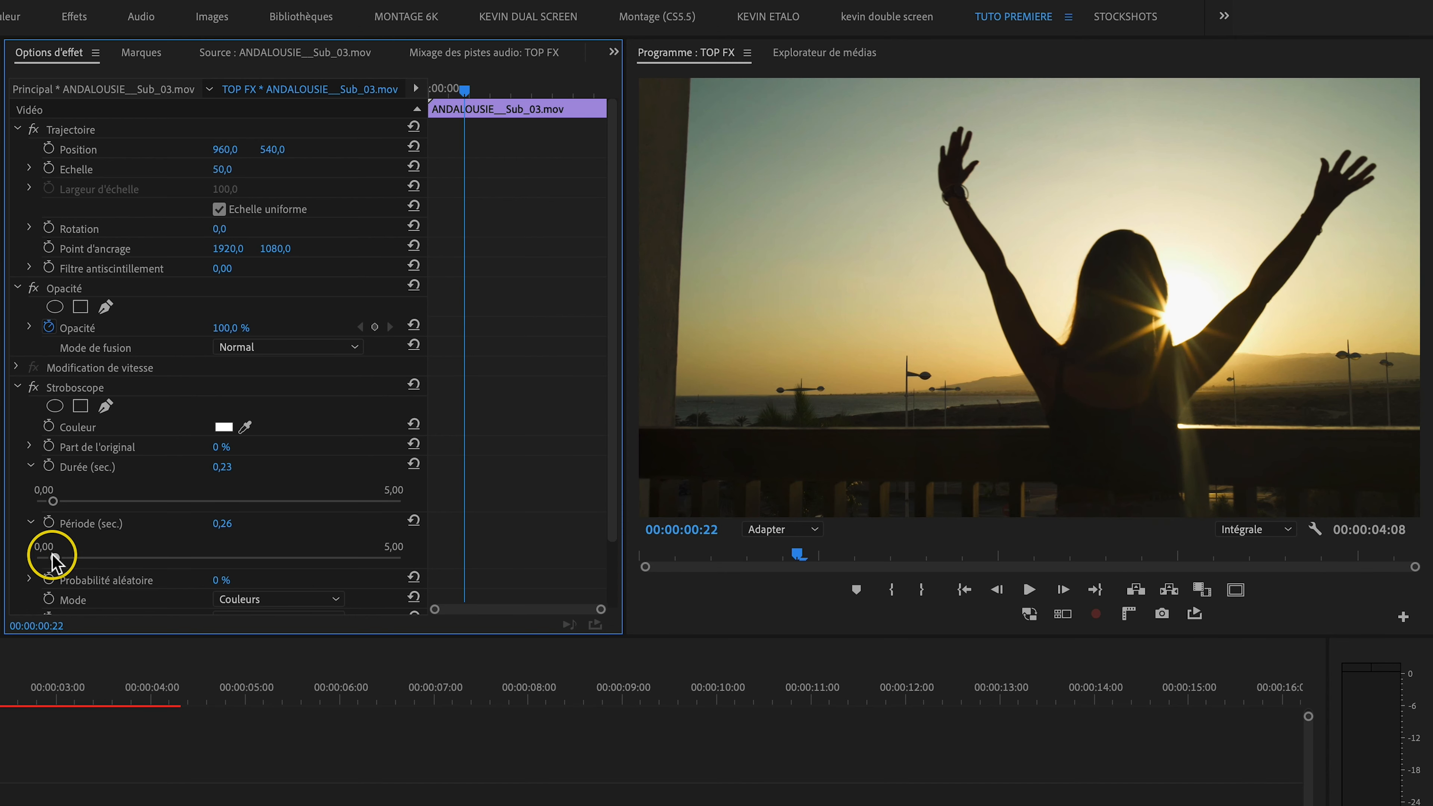
left_click(29, 580)
scroll(602, 512, "down", 3)
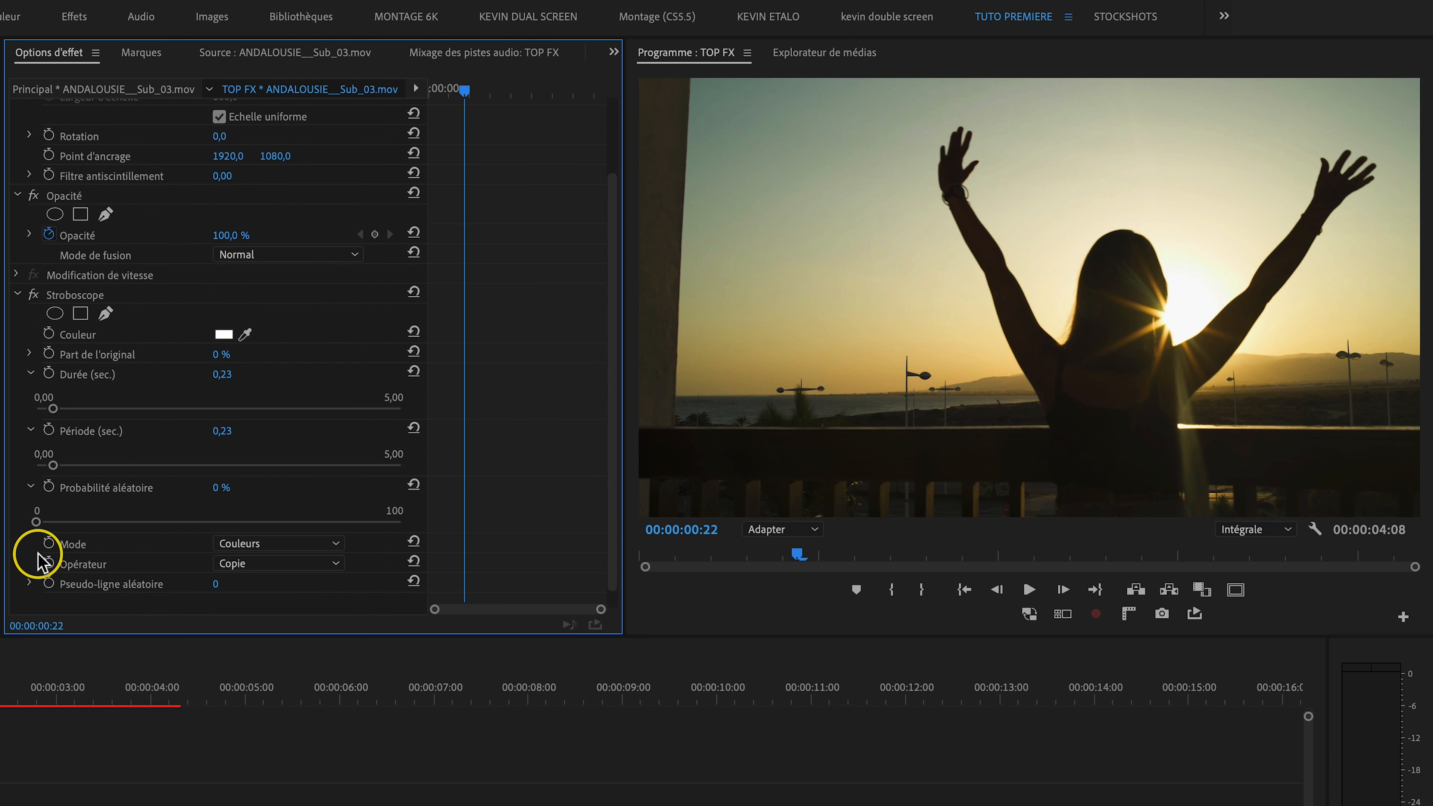
left_click_drag(36, 522, 134, 524)
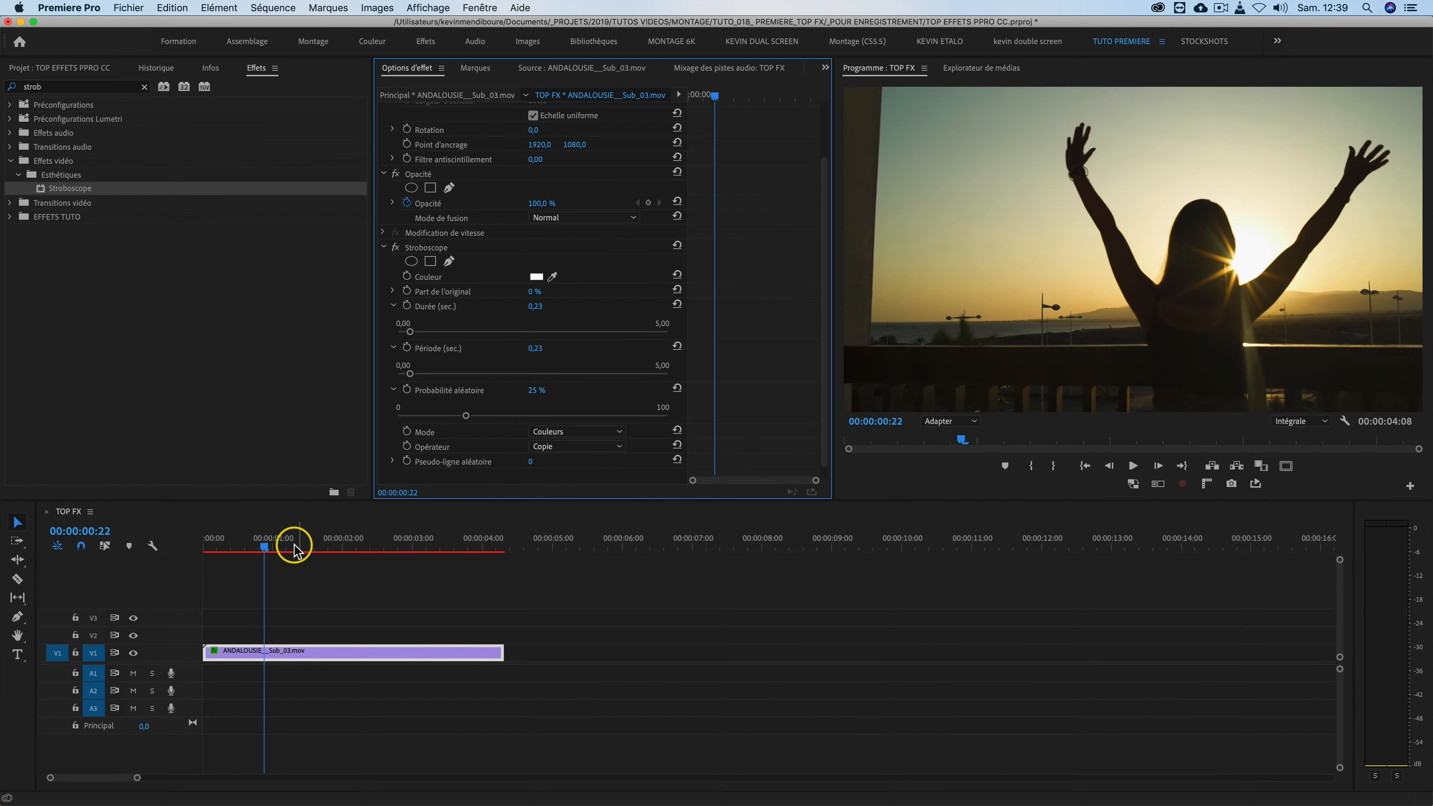
Play the clip from its beginning to preview the random strobe flashes
left_click(194, 655)
key("space")
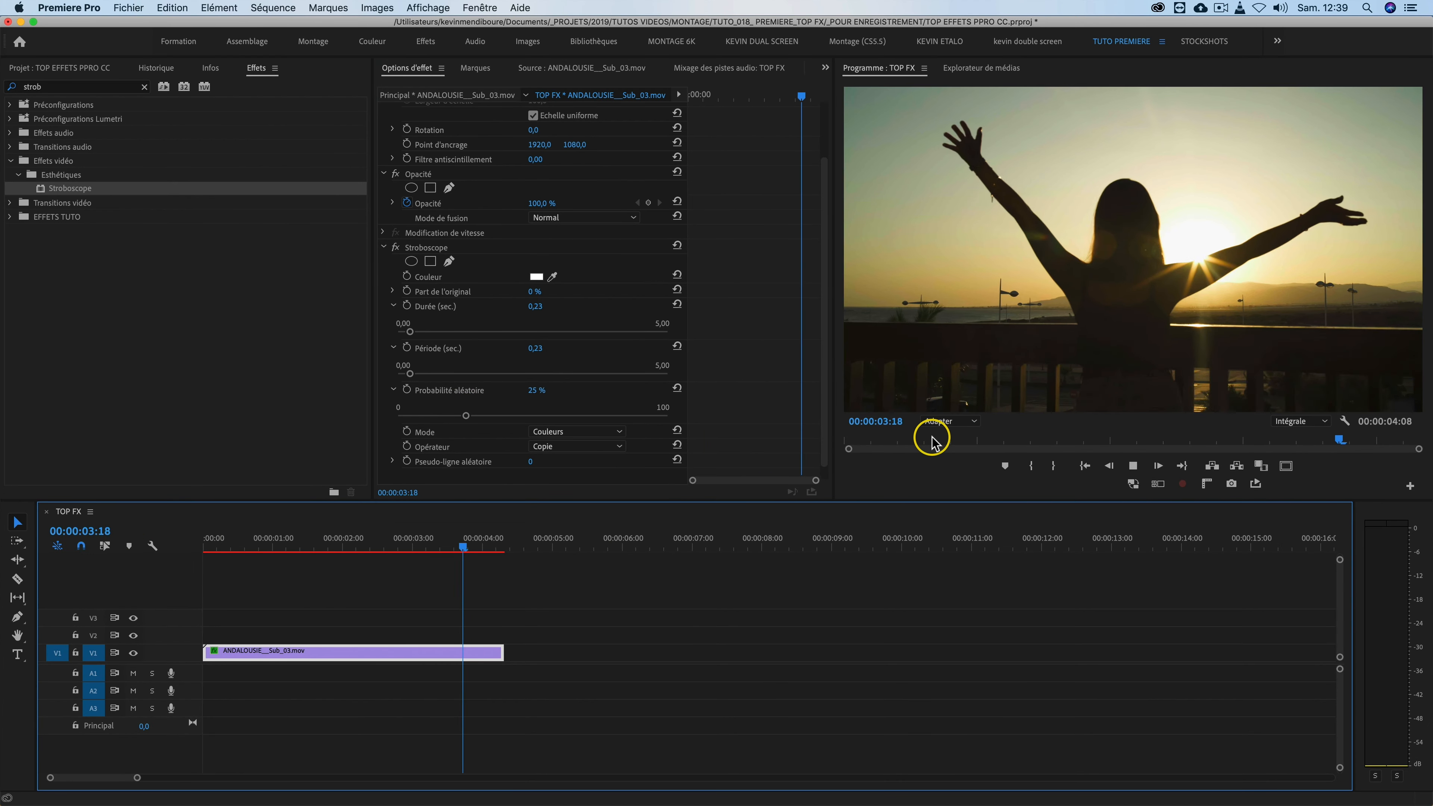
key("space")
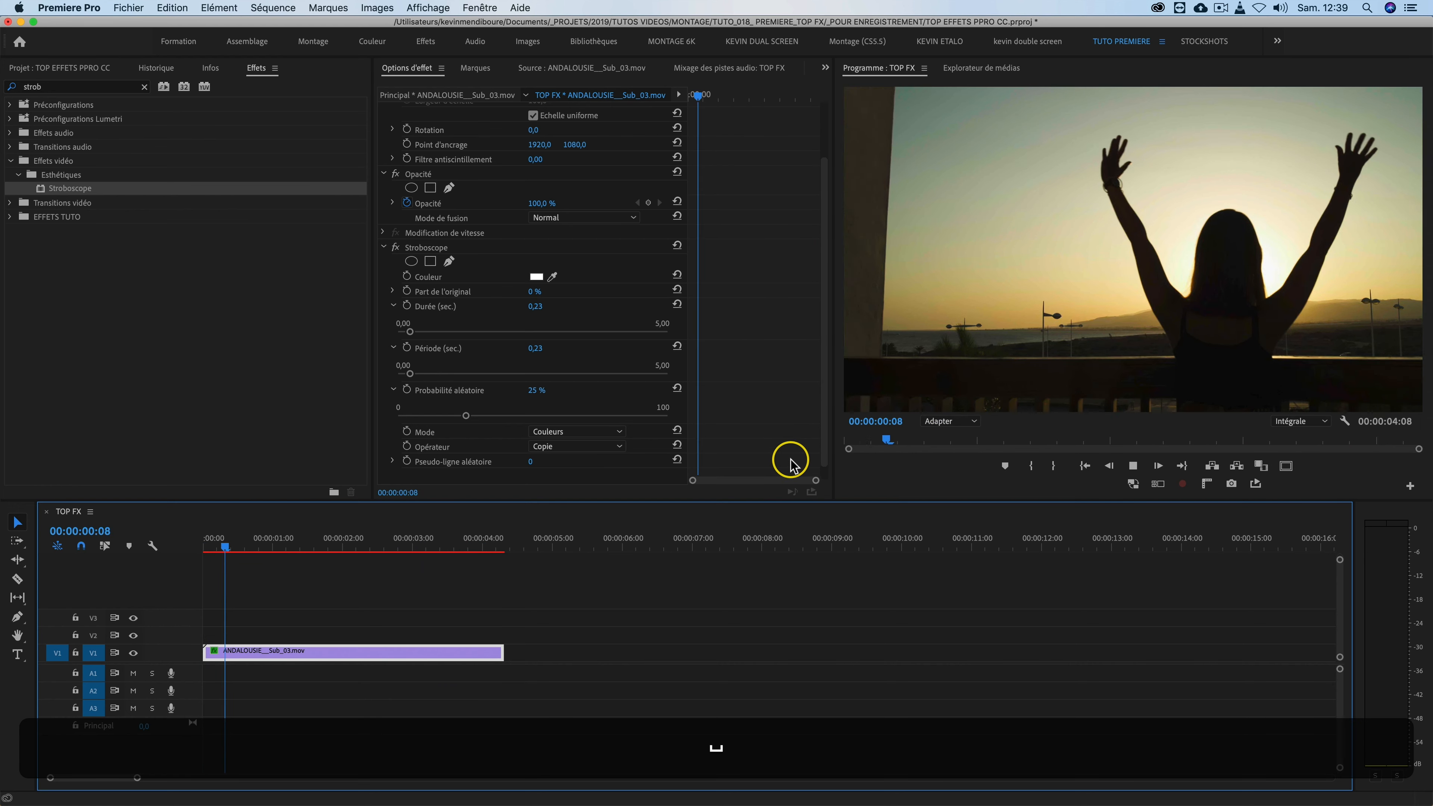
key("space")
Try the Stroboscope's Transparent mode on the flash frame at 00:00:01:22 and switch back to Couleurs
left_click_drag(341, 540, 335, 540)
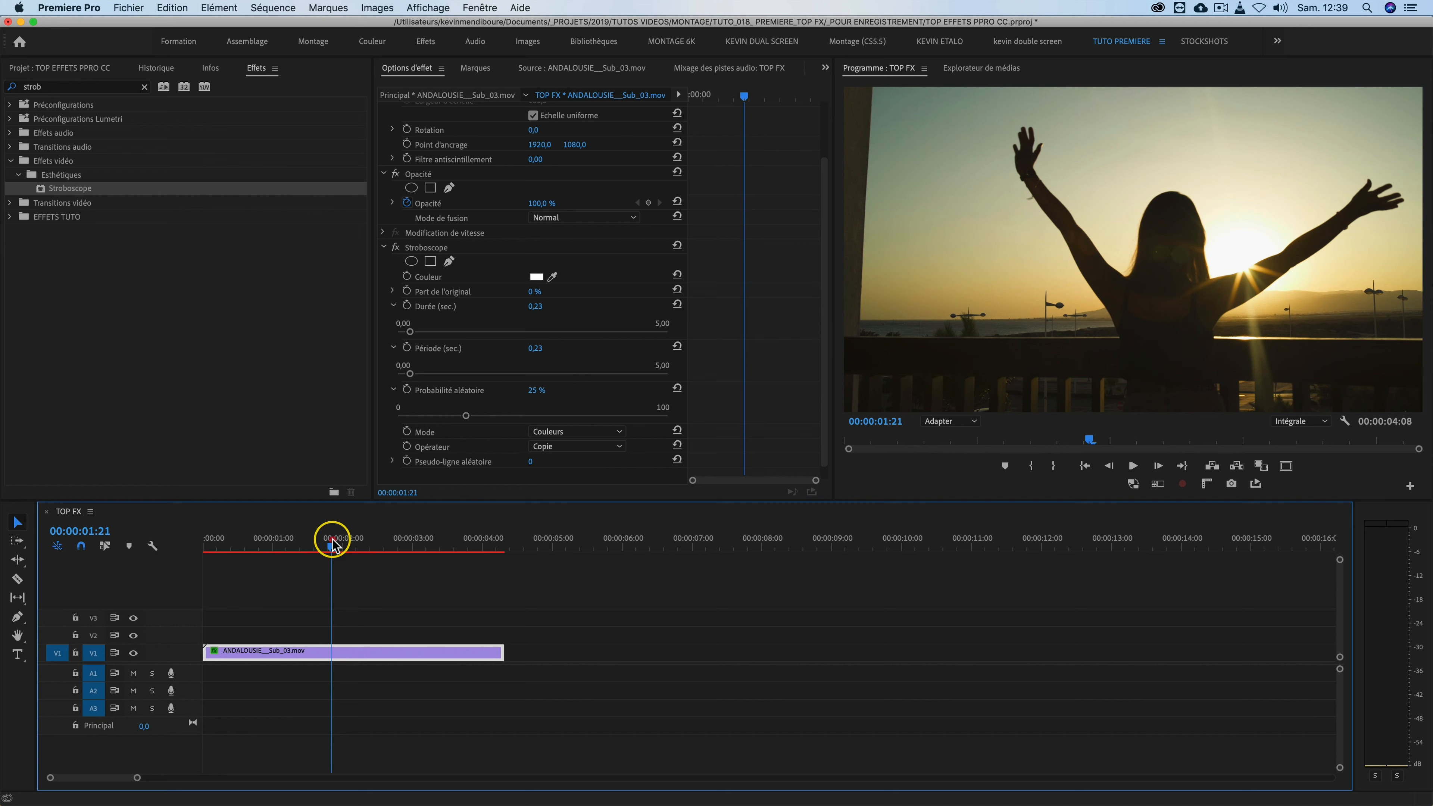
left_click(583, 434)
left_click(564, 461)
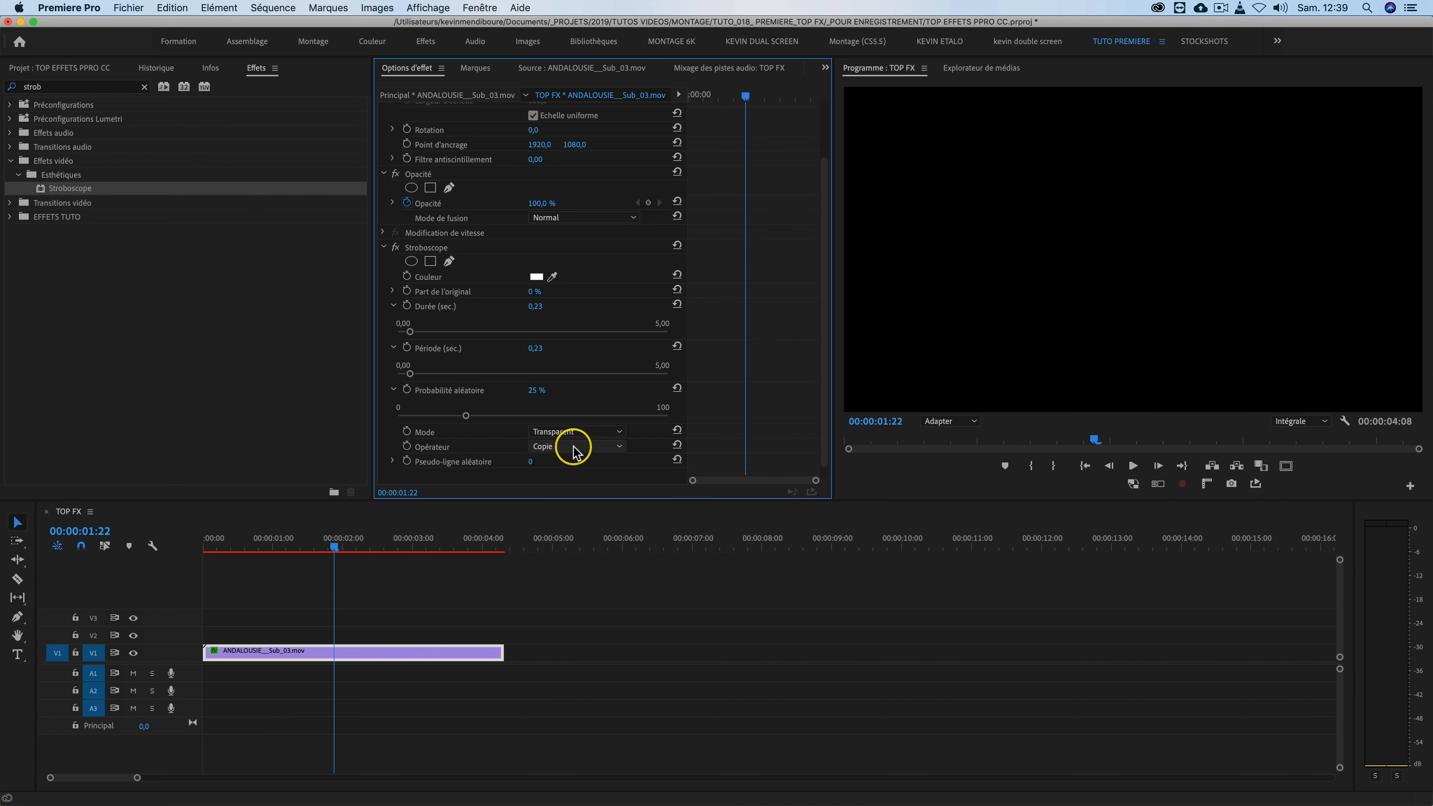
left_click(551, 433)
left_click(562, 445)
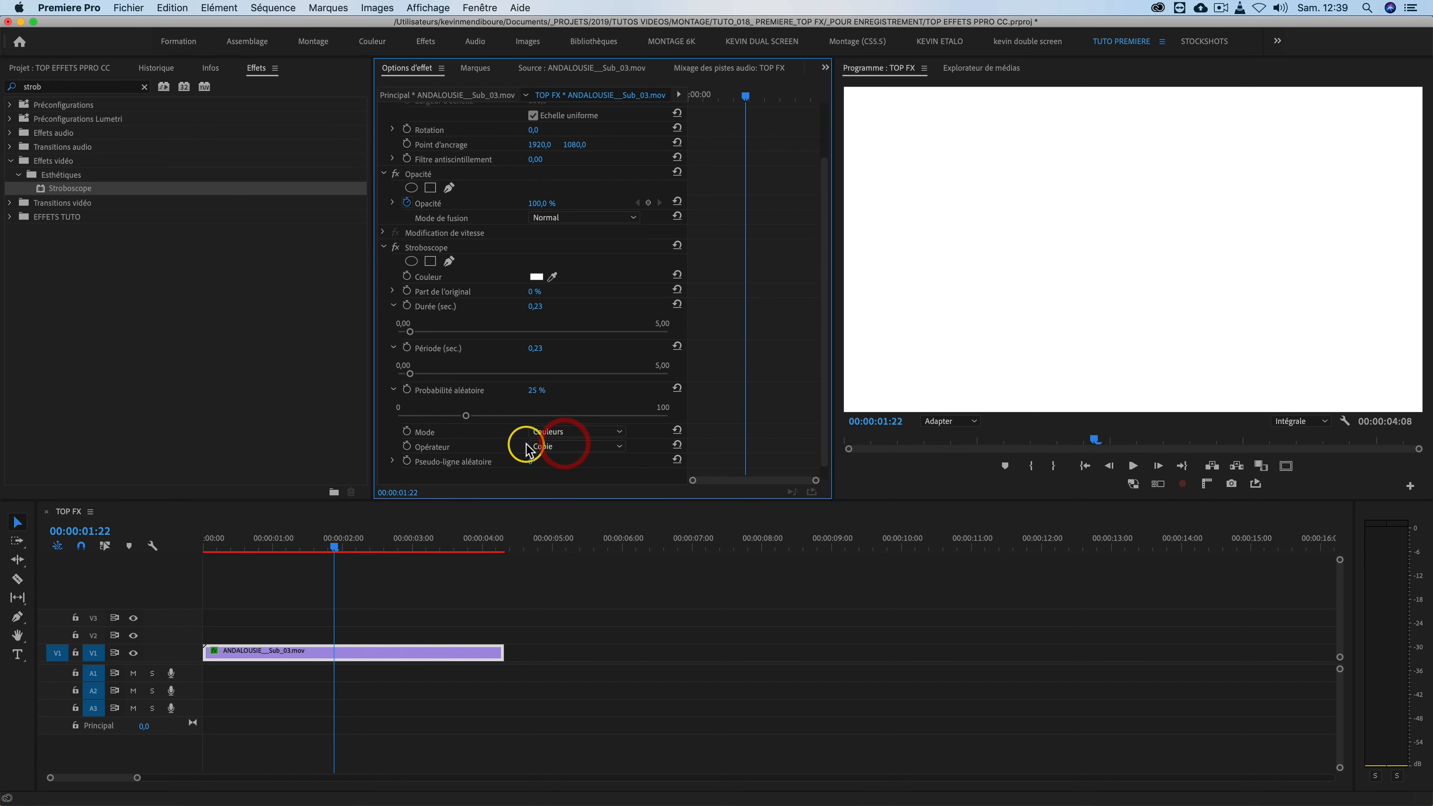
Set the Stroboscope's Opérateur to Addition and its Part de l'original to 17 %
left_click(562, 446)
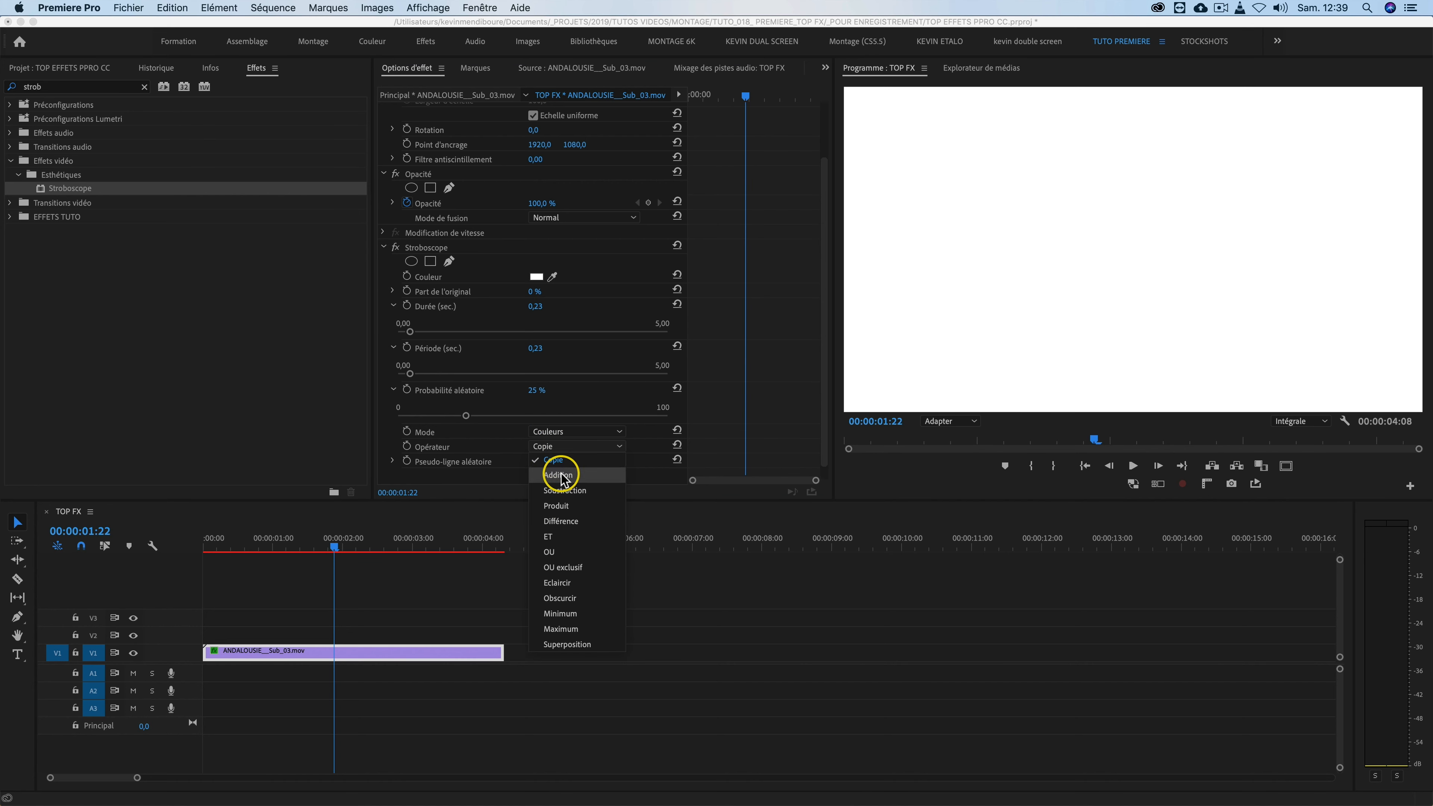
left_click(571, 476)
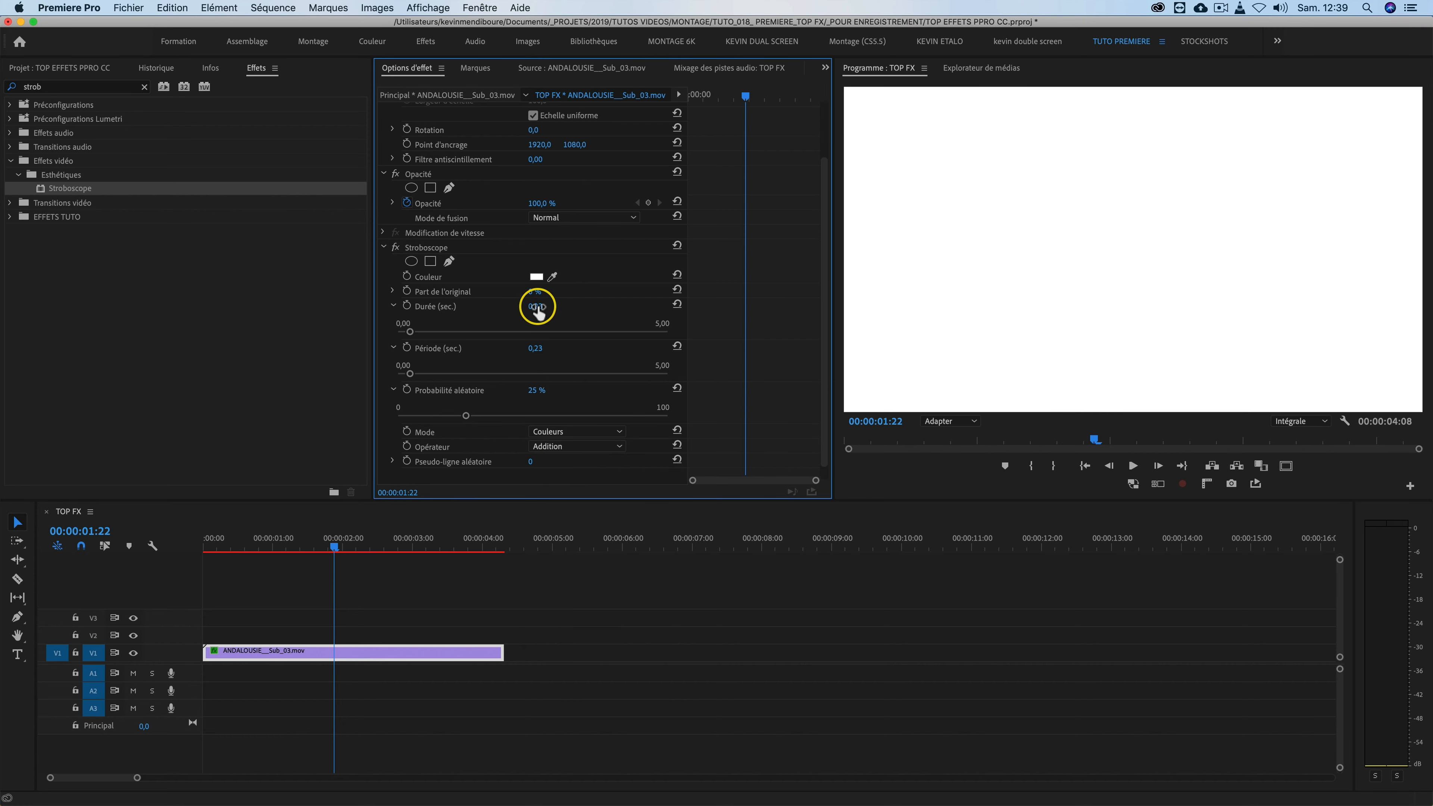
mouse_move(529, 291)
left_mouse_down()
mouse_move(549, 291)
mouse_move(537, 291)
left_mouse_up()
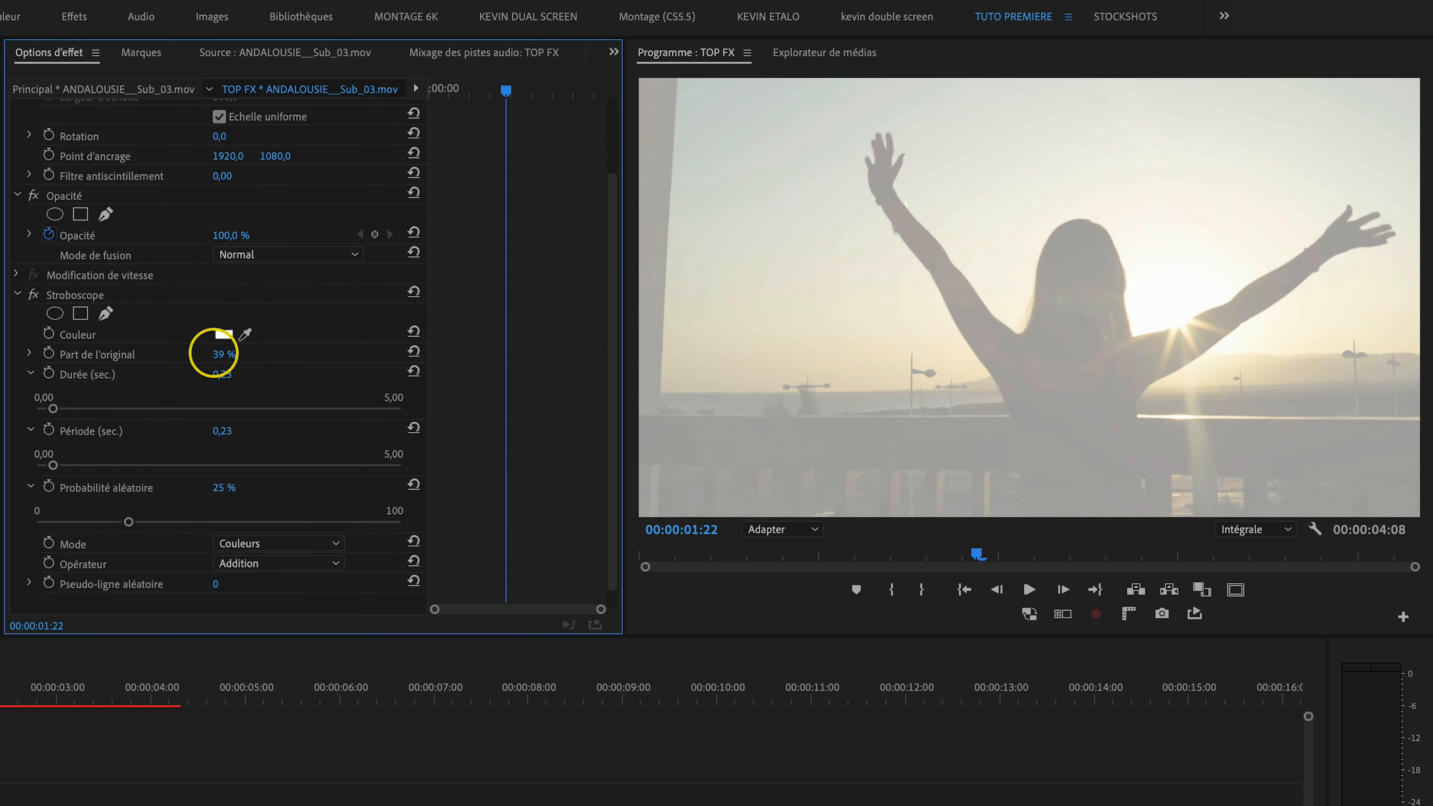
left_click_drag(213, 351, 213, 351)
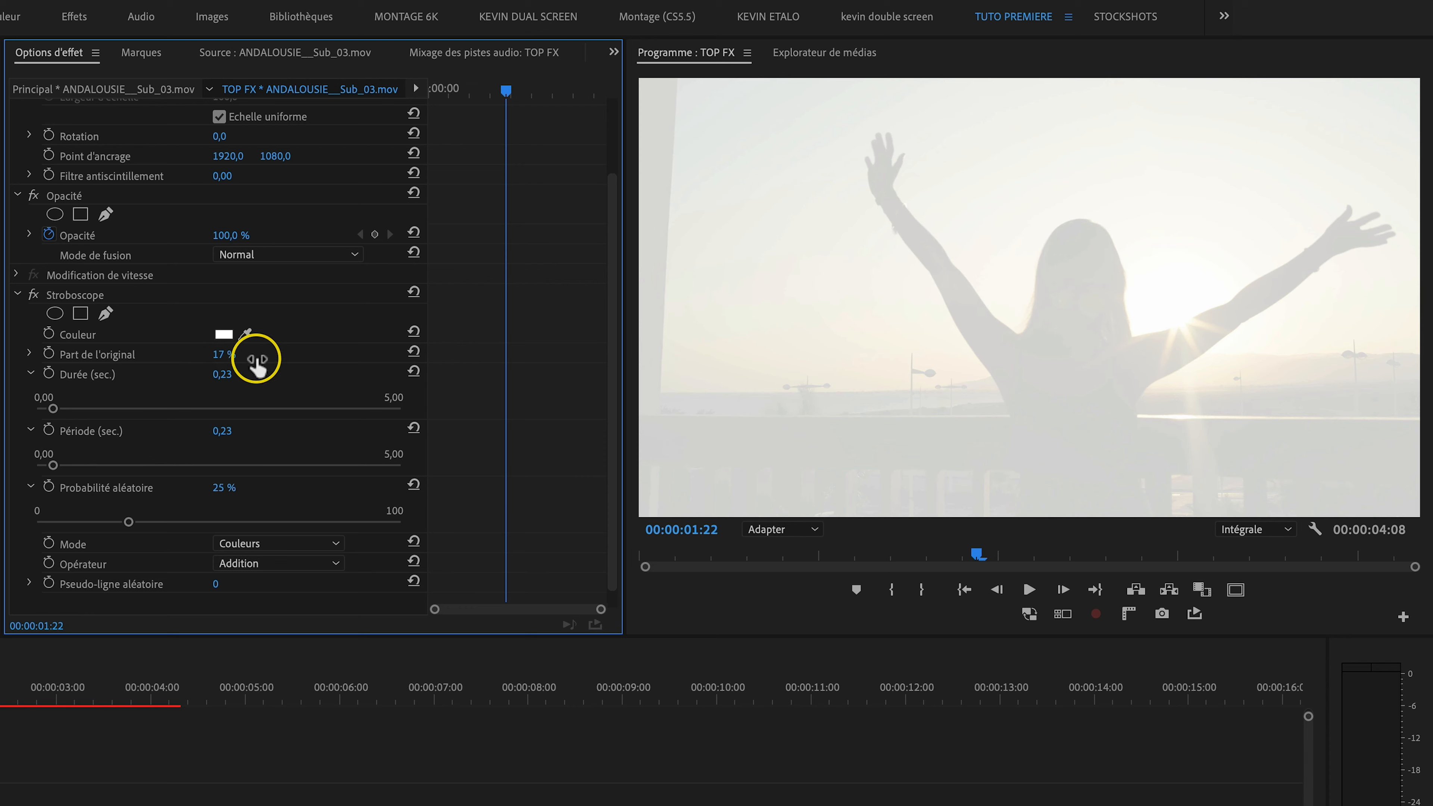
Apply the Ombre portée effect to the Titre 01 clip and set its Angle to 127°, Distance to 8 and Lissage to 16
left_click(56, 218)
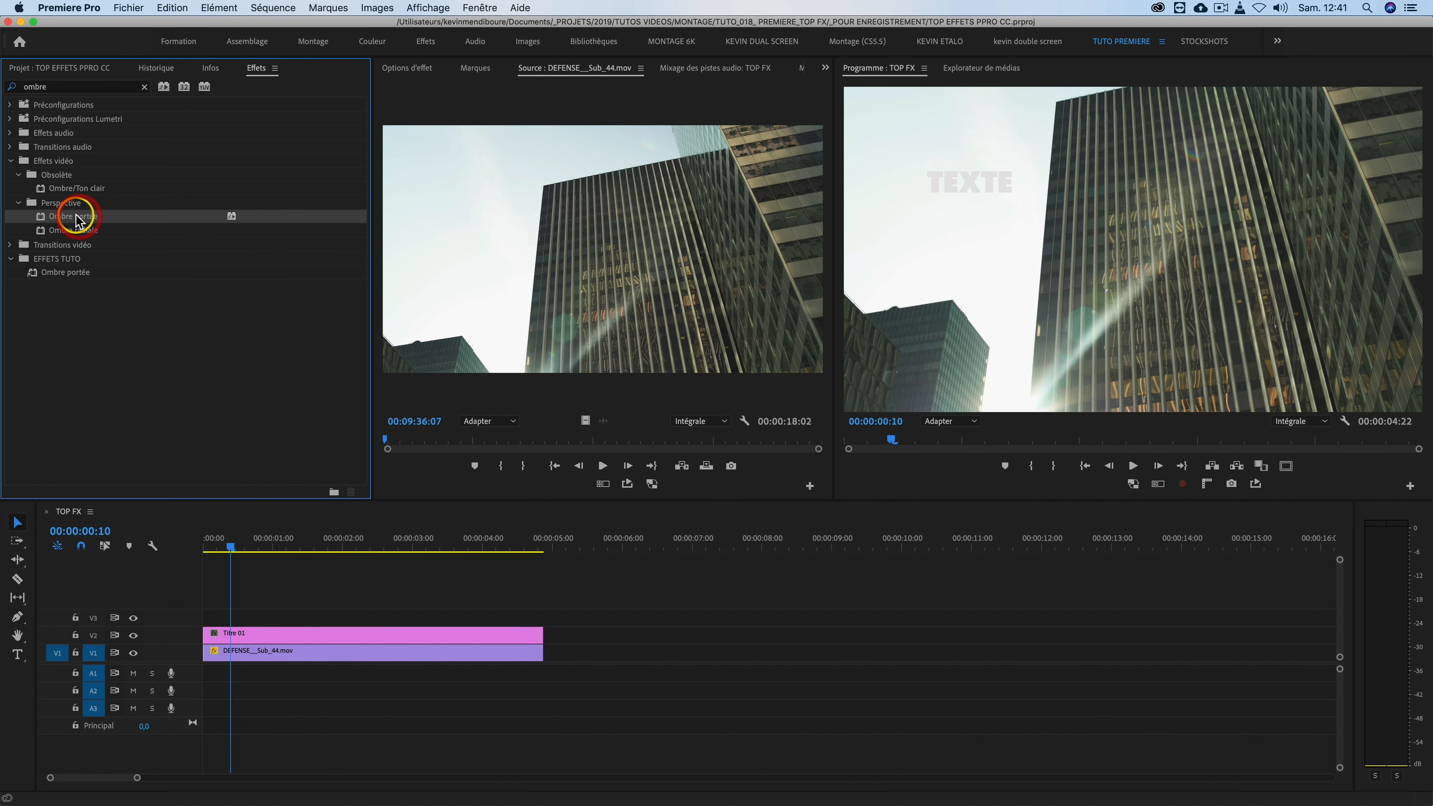
left_click_drag(206, 390, 254, 637)
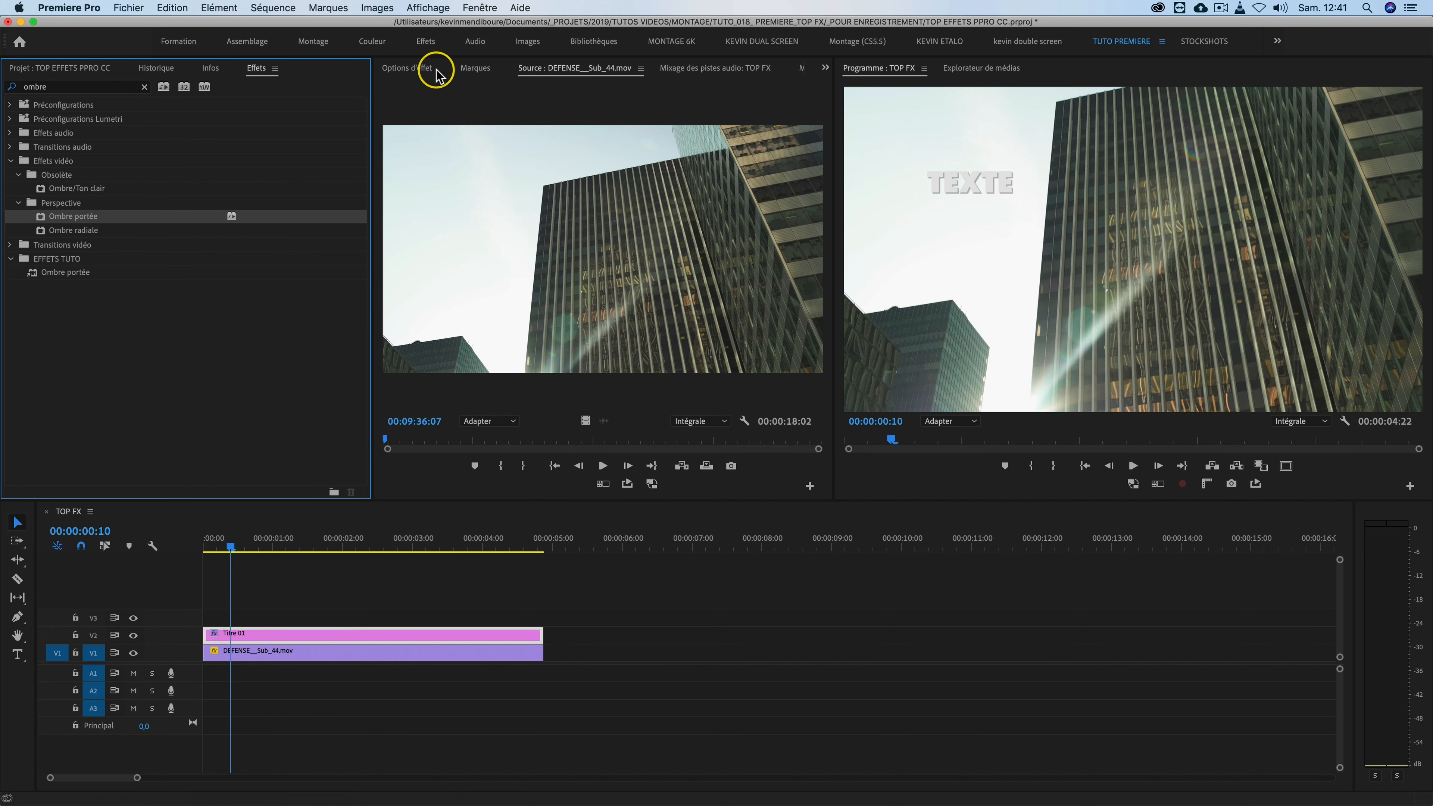
left_click(408, 69)
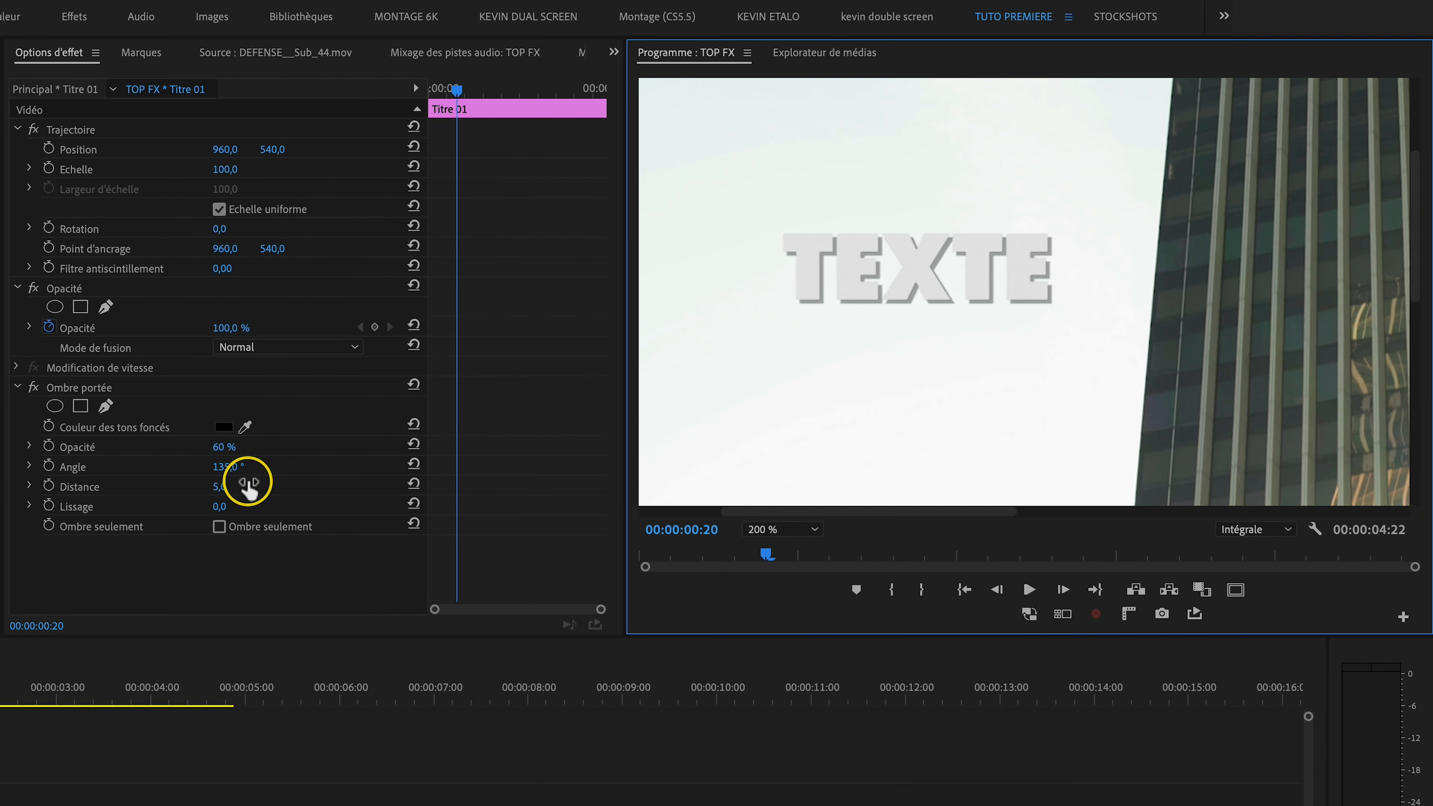
left_click(224, 466)
left_click_drag(224, 467, 220, 506)
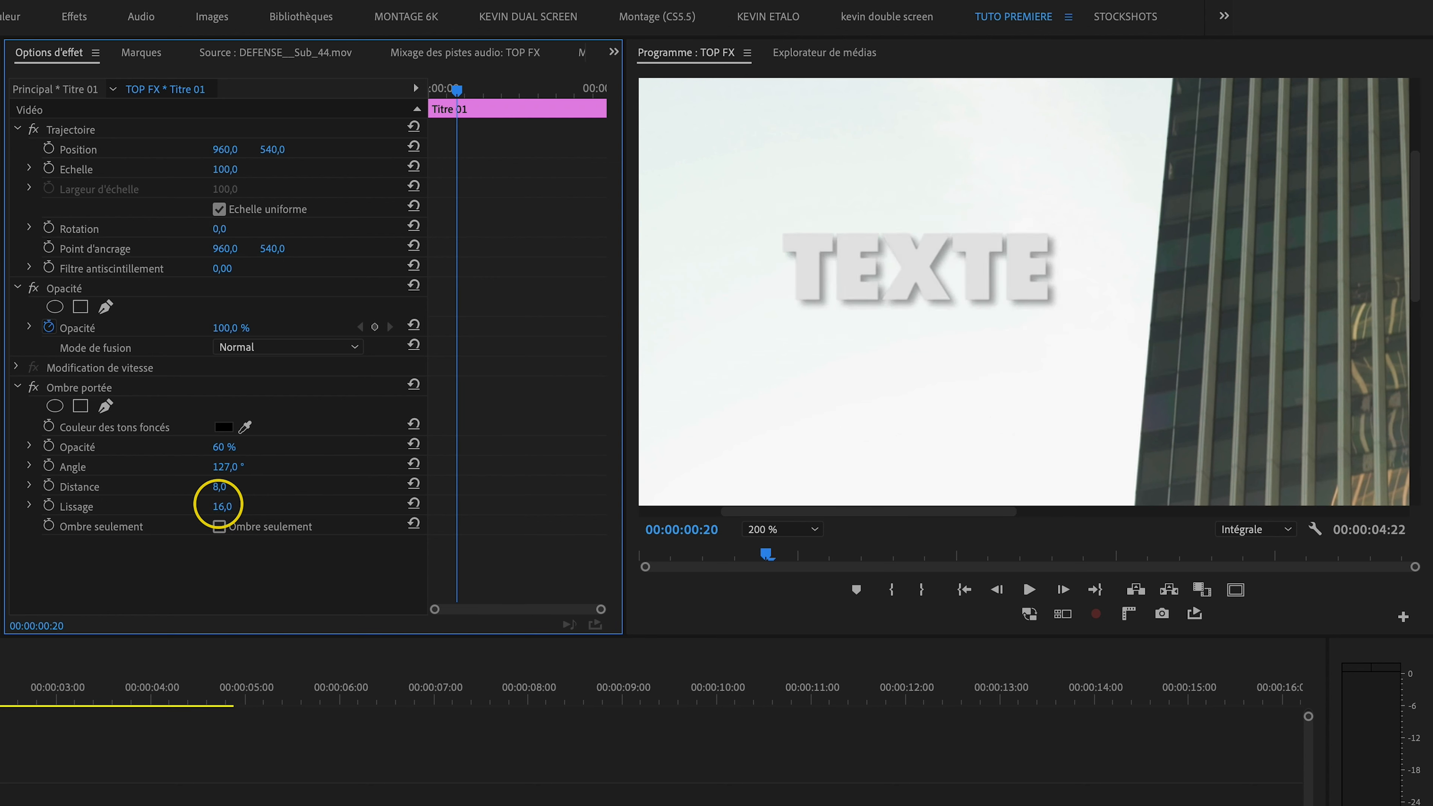
left_click_drag(219, 506, 219, 506)
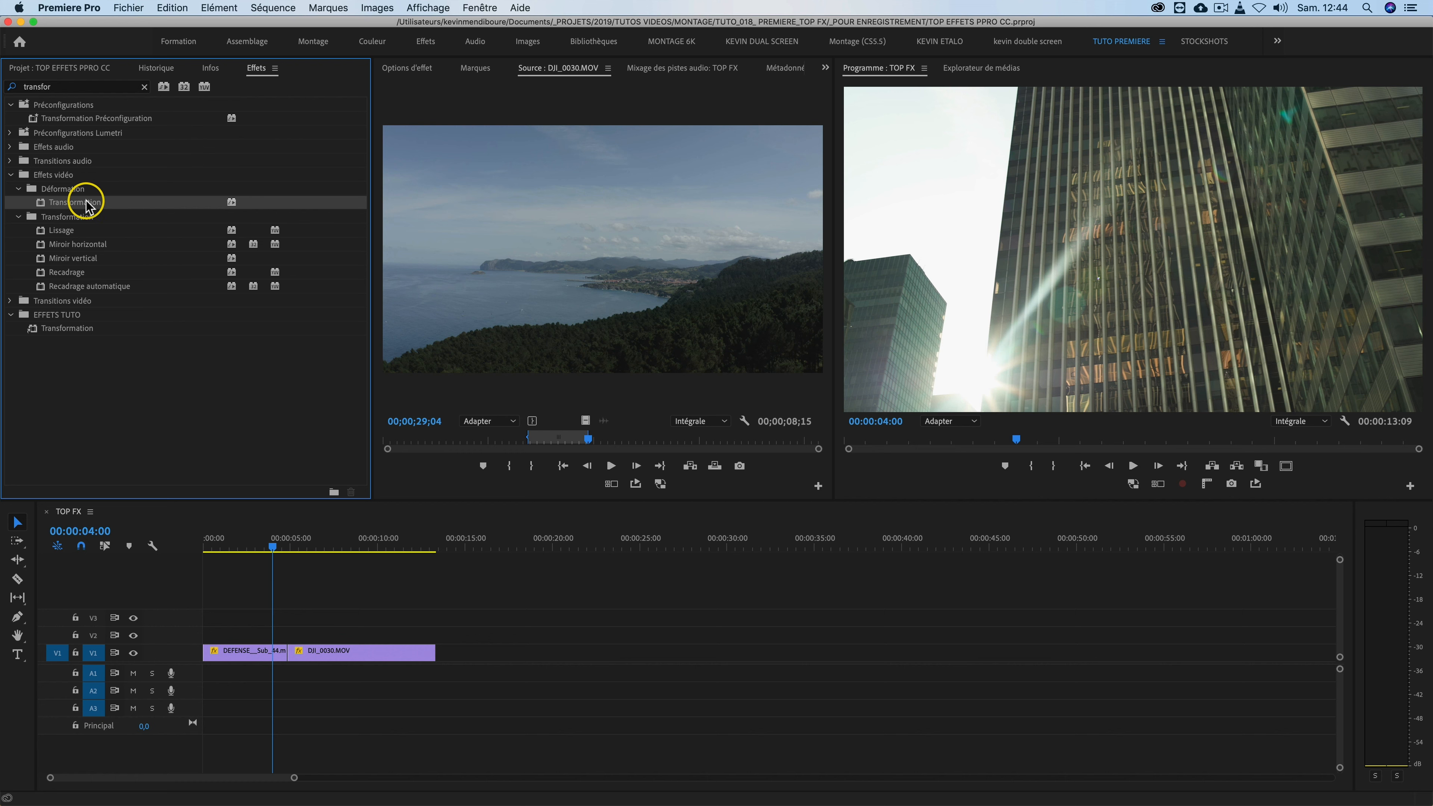
Create an adjustment layer (Calque d'effets) and place it on V2 over the cut between the two clips
left_click(79, 71)
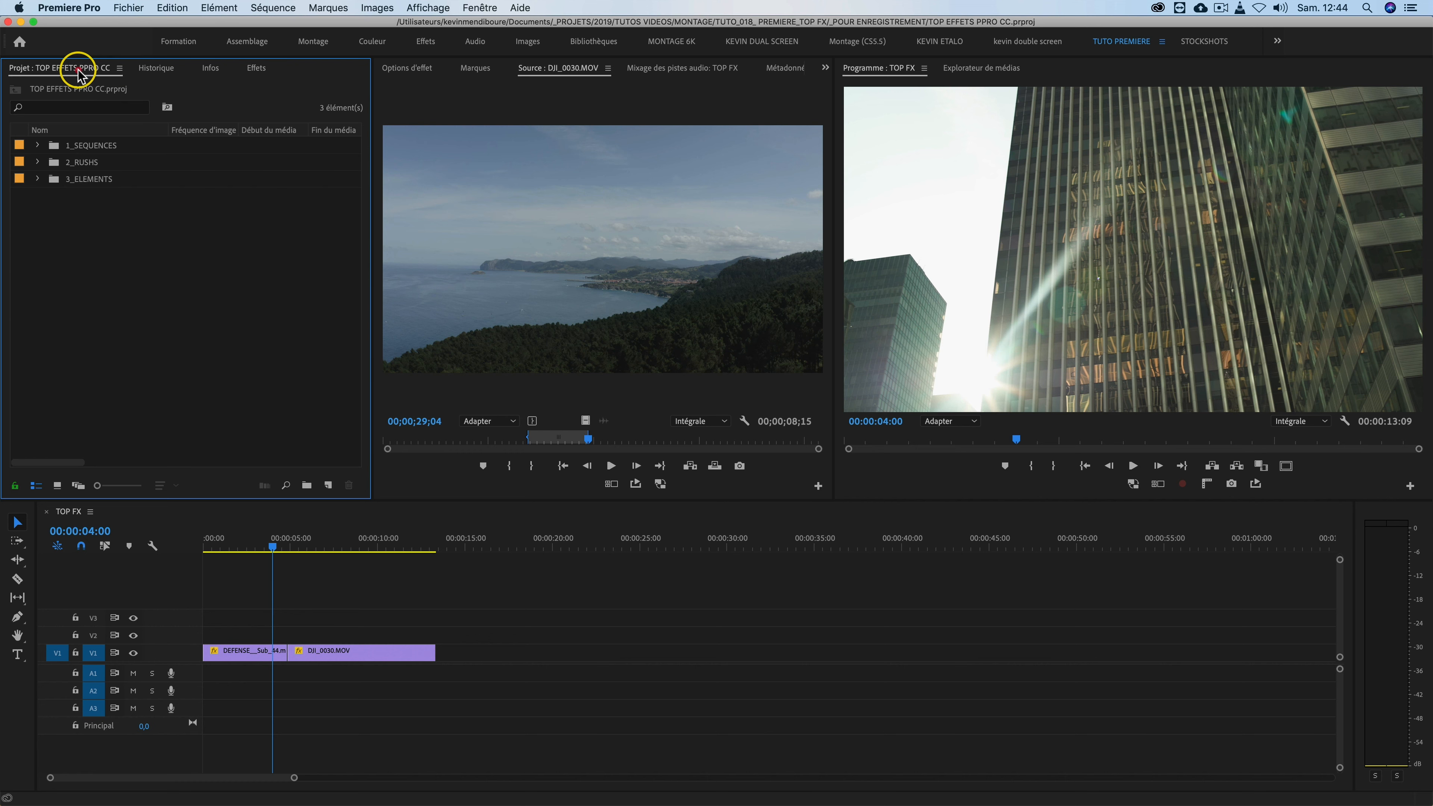
right_click(59, 274)
mouse_move(169, 332)
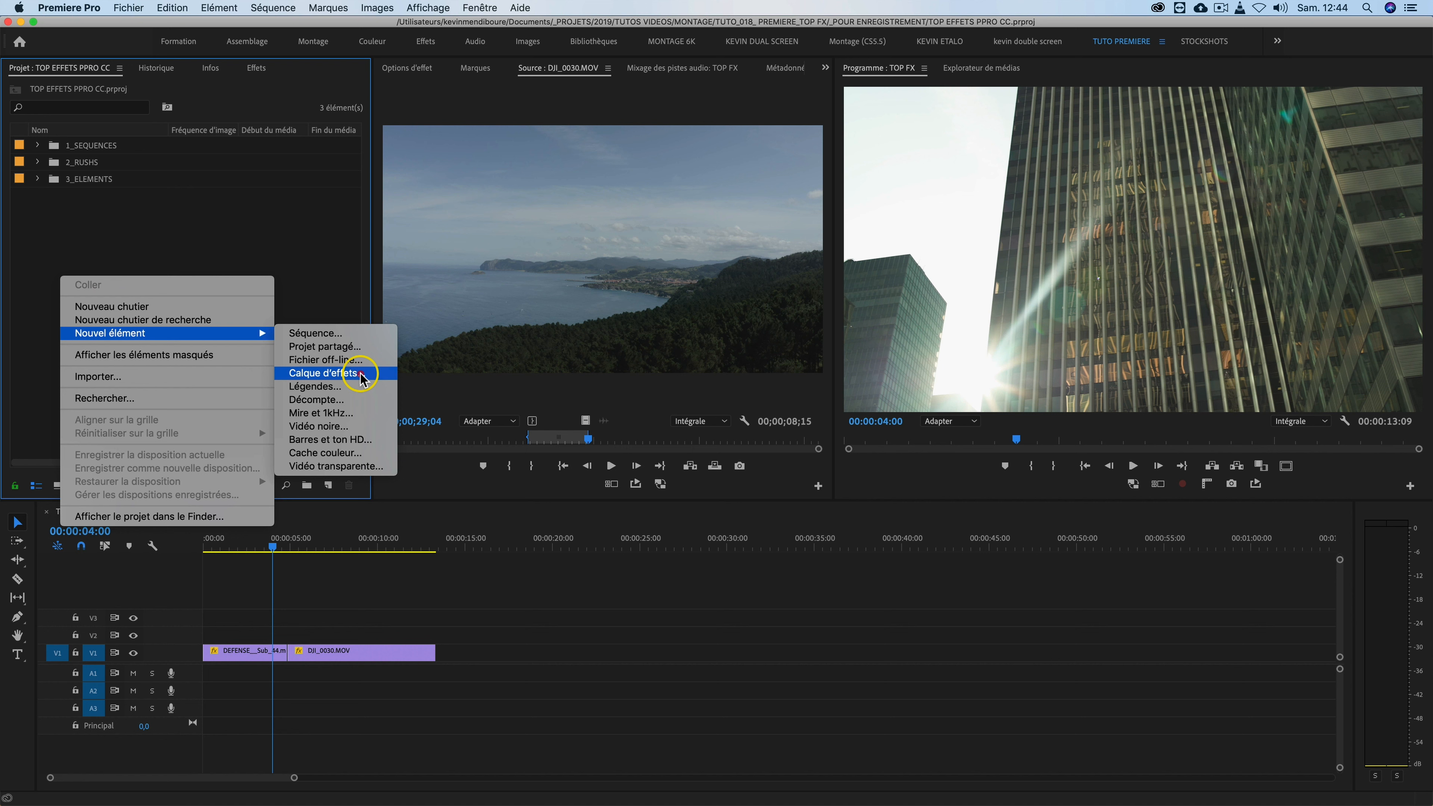
left_click(361, 377)
left_click(808, 467)
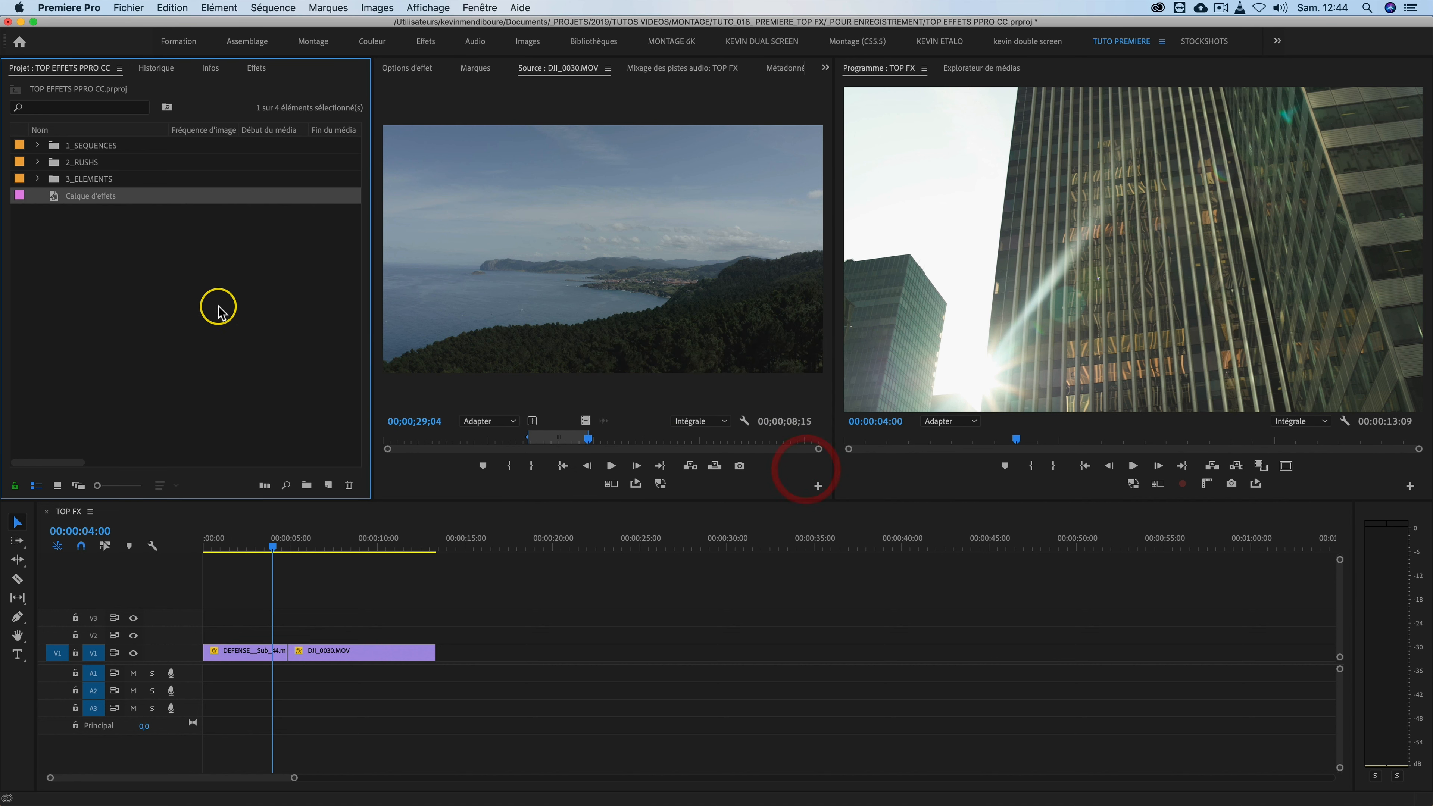
left_click_drag(86, 198, 257, 634)
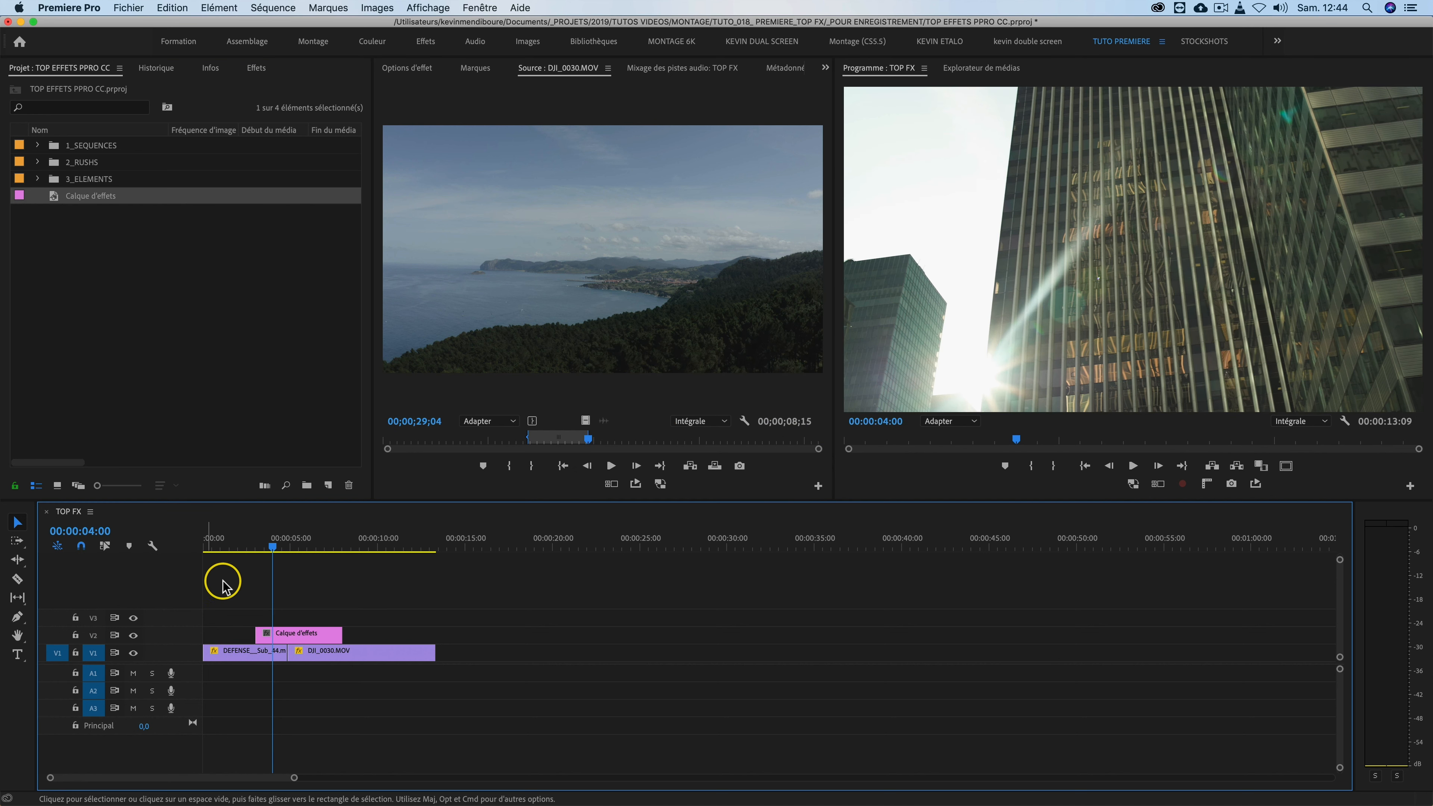
Apply the Transformation effect from Déformation to the adjustment layer and keyframe its Echelle across the cut
left_click(258, 70)
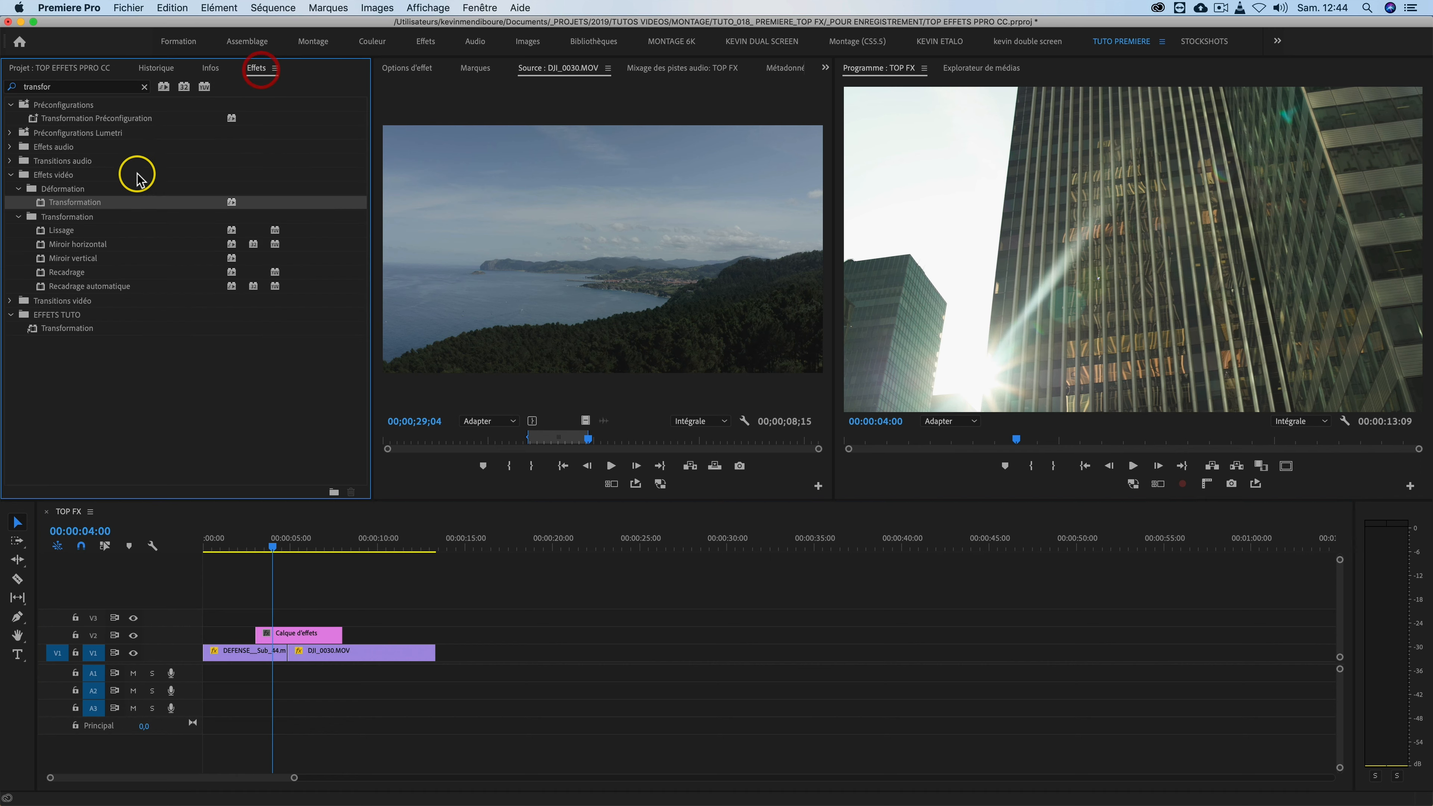
left_click_drag(240, 244, 288, 633)
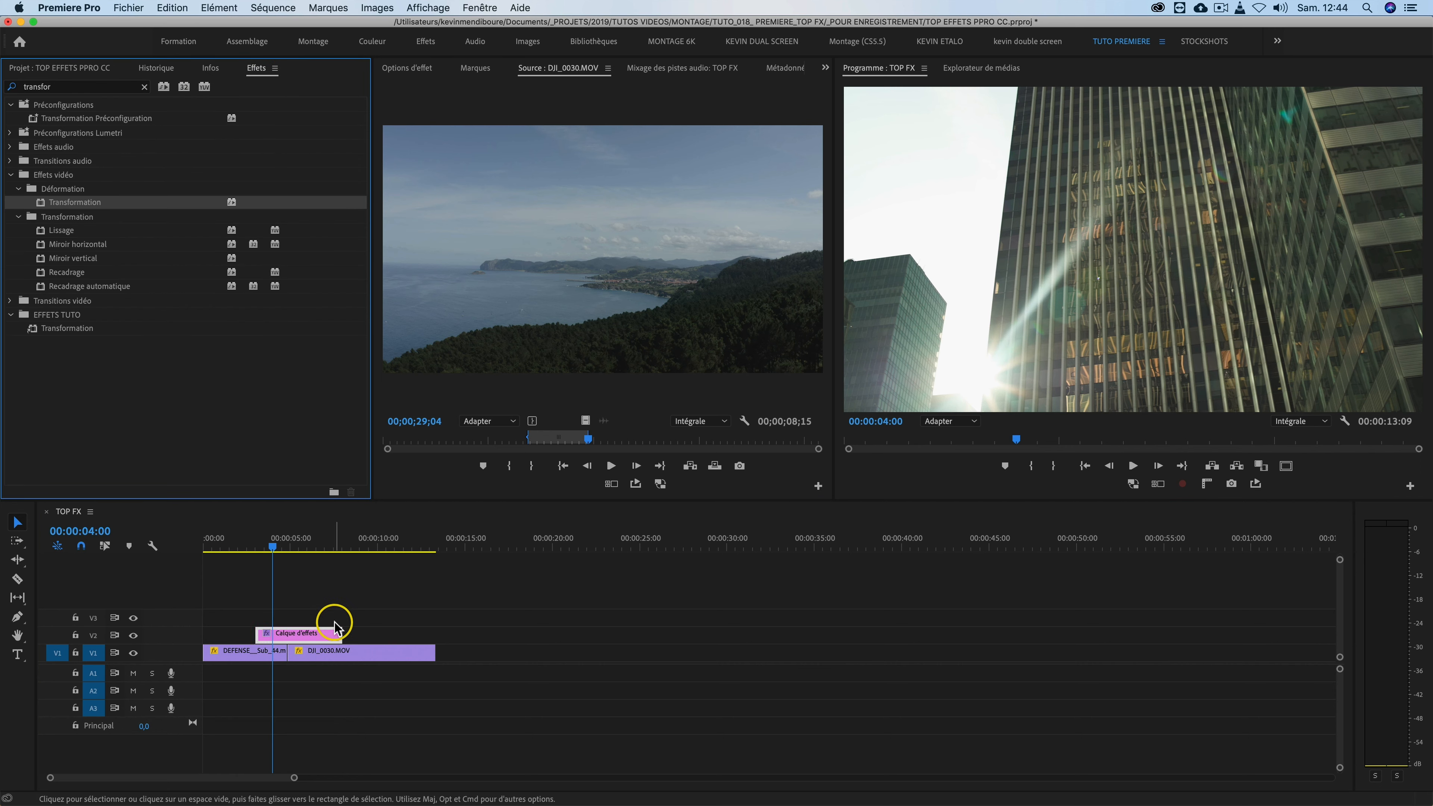
left_click(398, 70)
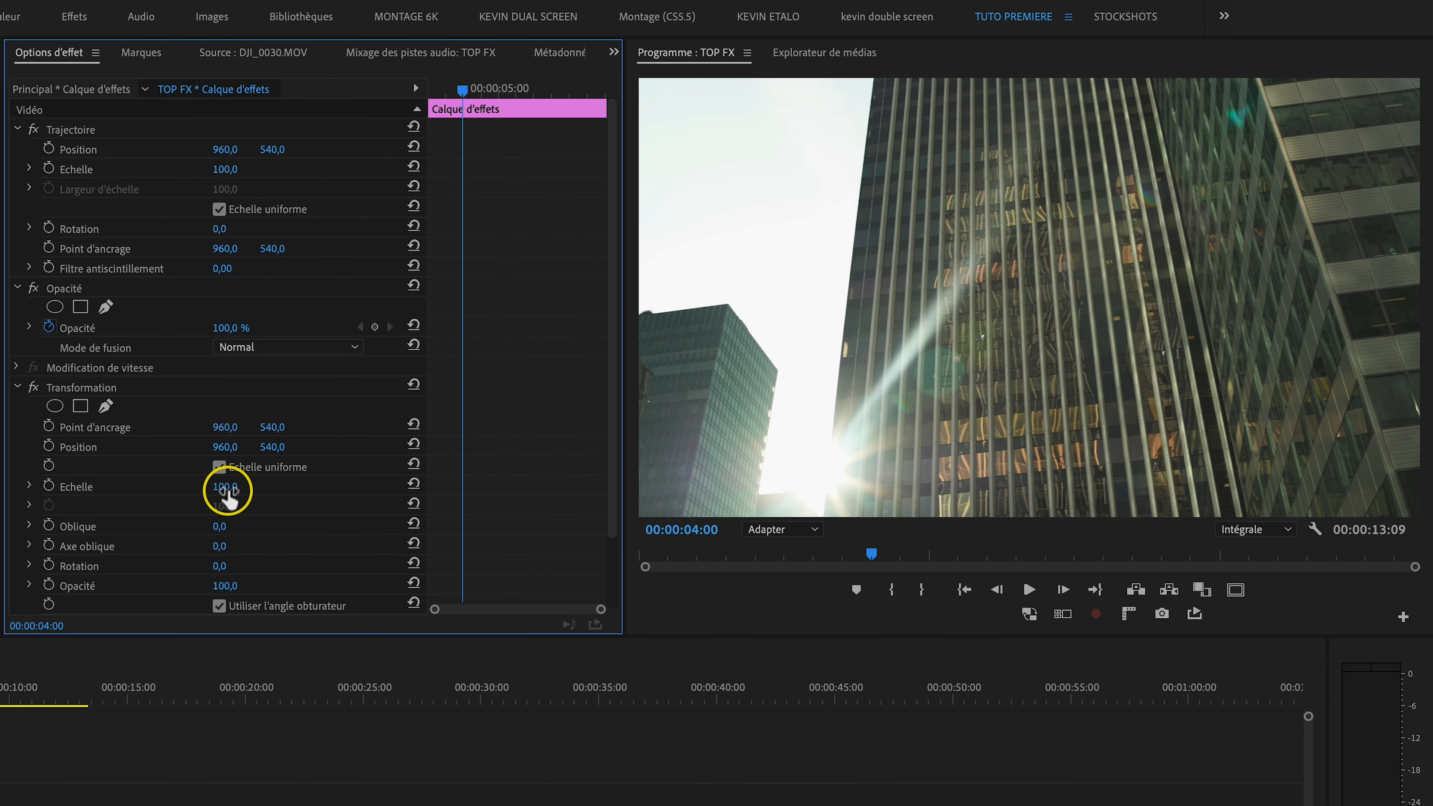
left_click_drag(227, 491, 214, 450)
left_click_drag(220, 566, 310, 537)
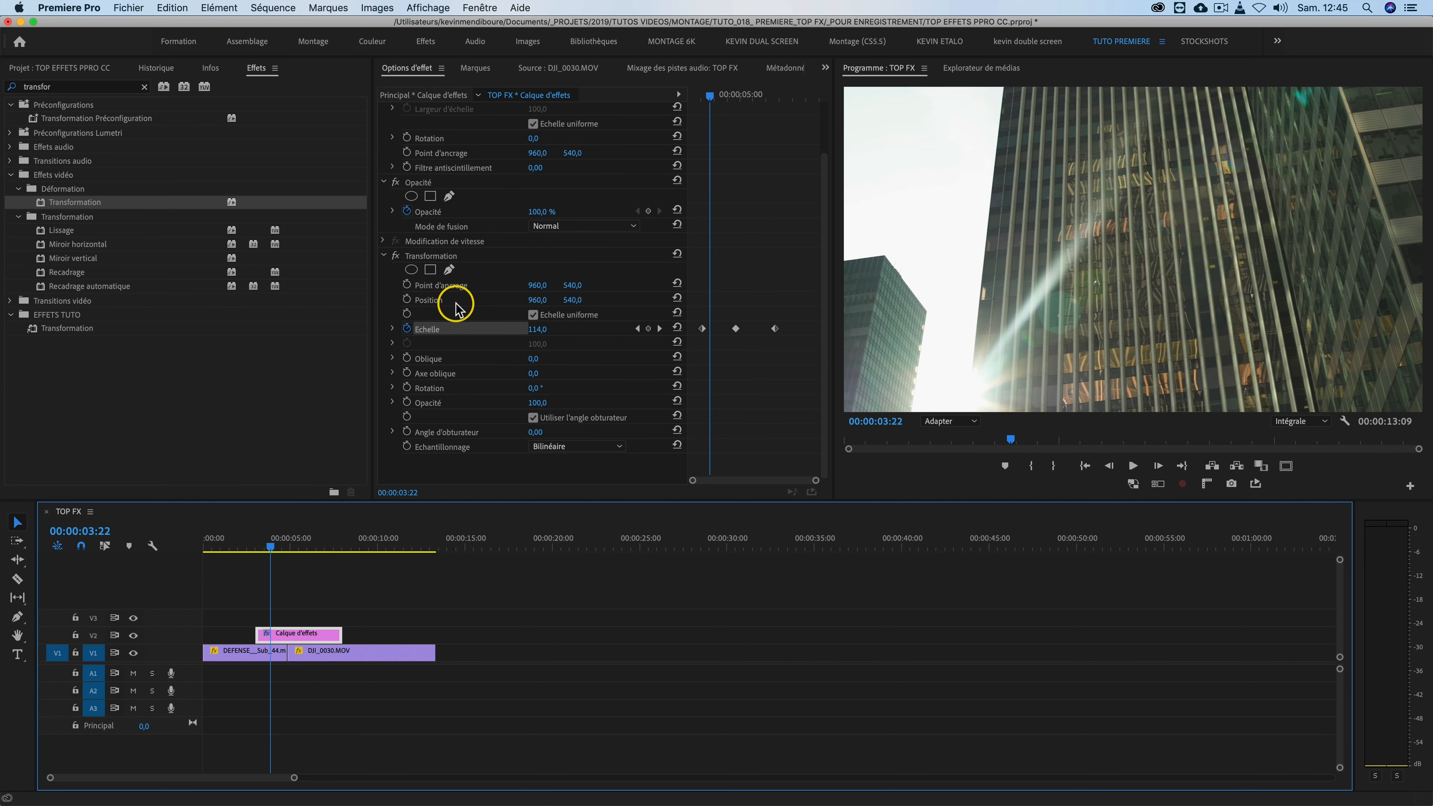
Scrub through the cut between the two clips to review the animated zoom transition
left_click_drag(272, 545, 320, 541)
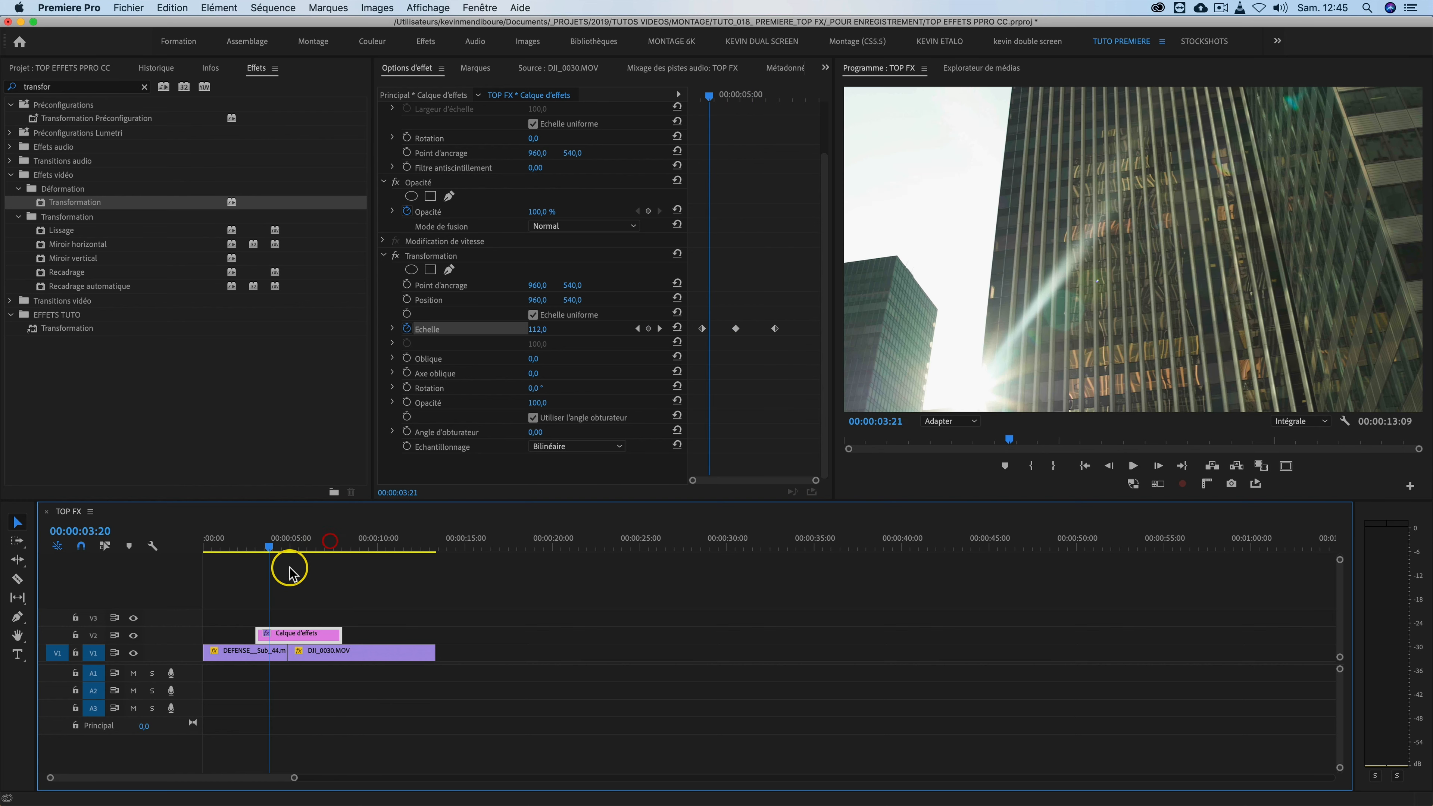
left_click(277, 545)
left_click_drag(276, 548, 333, 546)
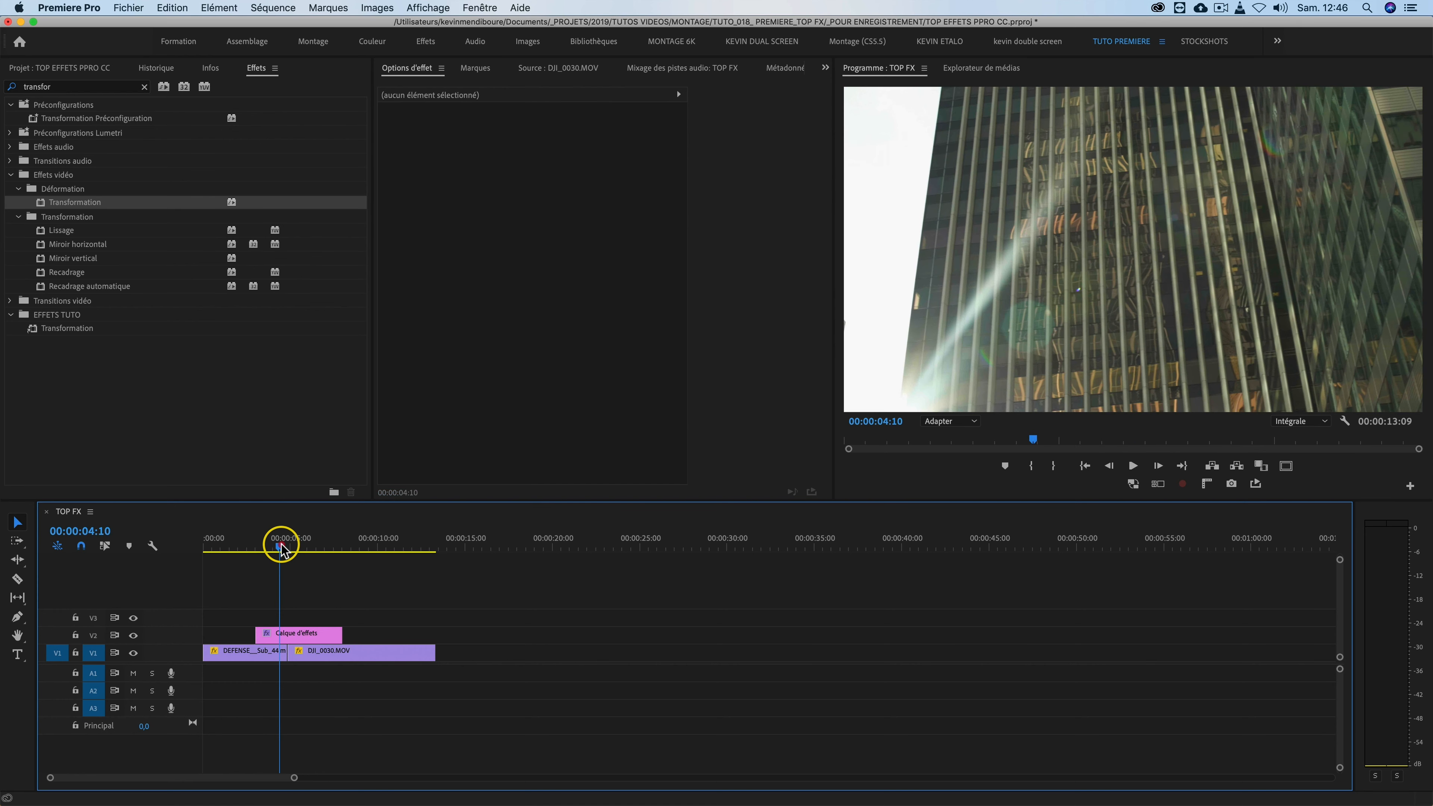
left_click_drag(281, 549, 279, 549)
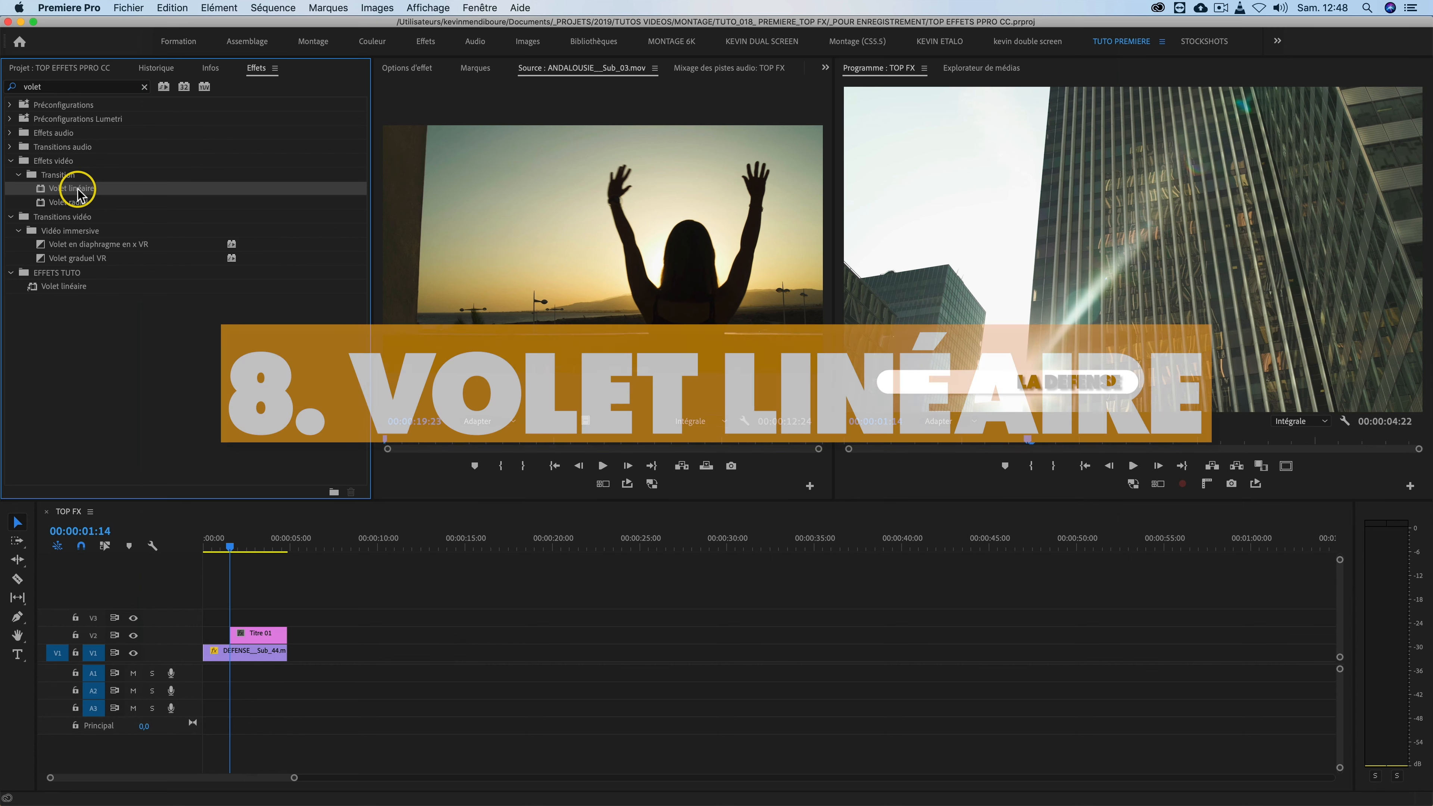
Apply the Volet linéaire effect to the Titre 01 clip and set its Fin de la transition to 25 %
left_click_drag(184, 208, 261, 629)
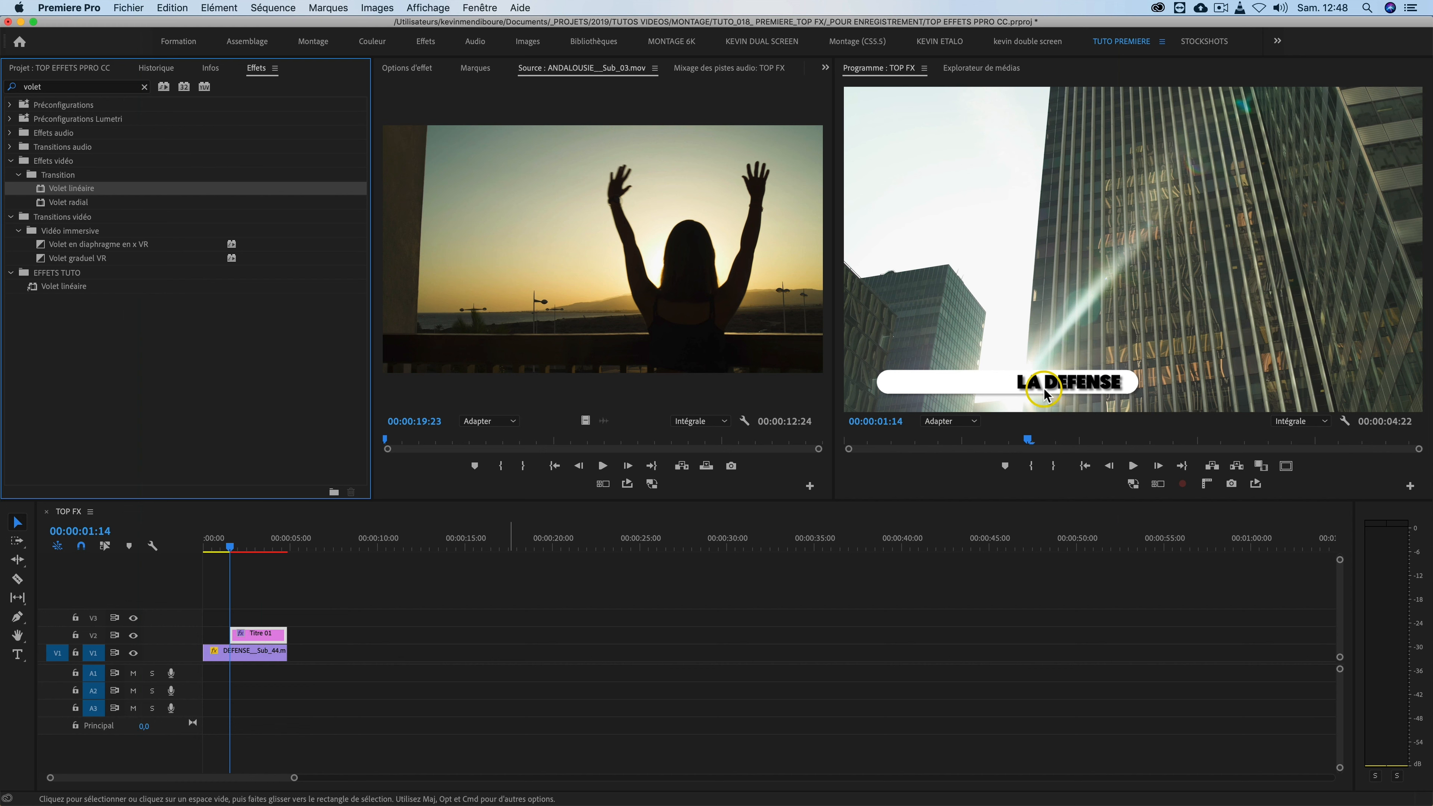
left_click(404, 69)
left_click_drag(534, 345, 530, 345)
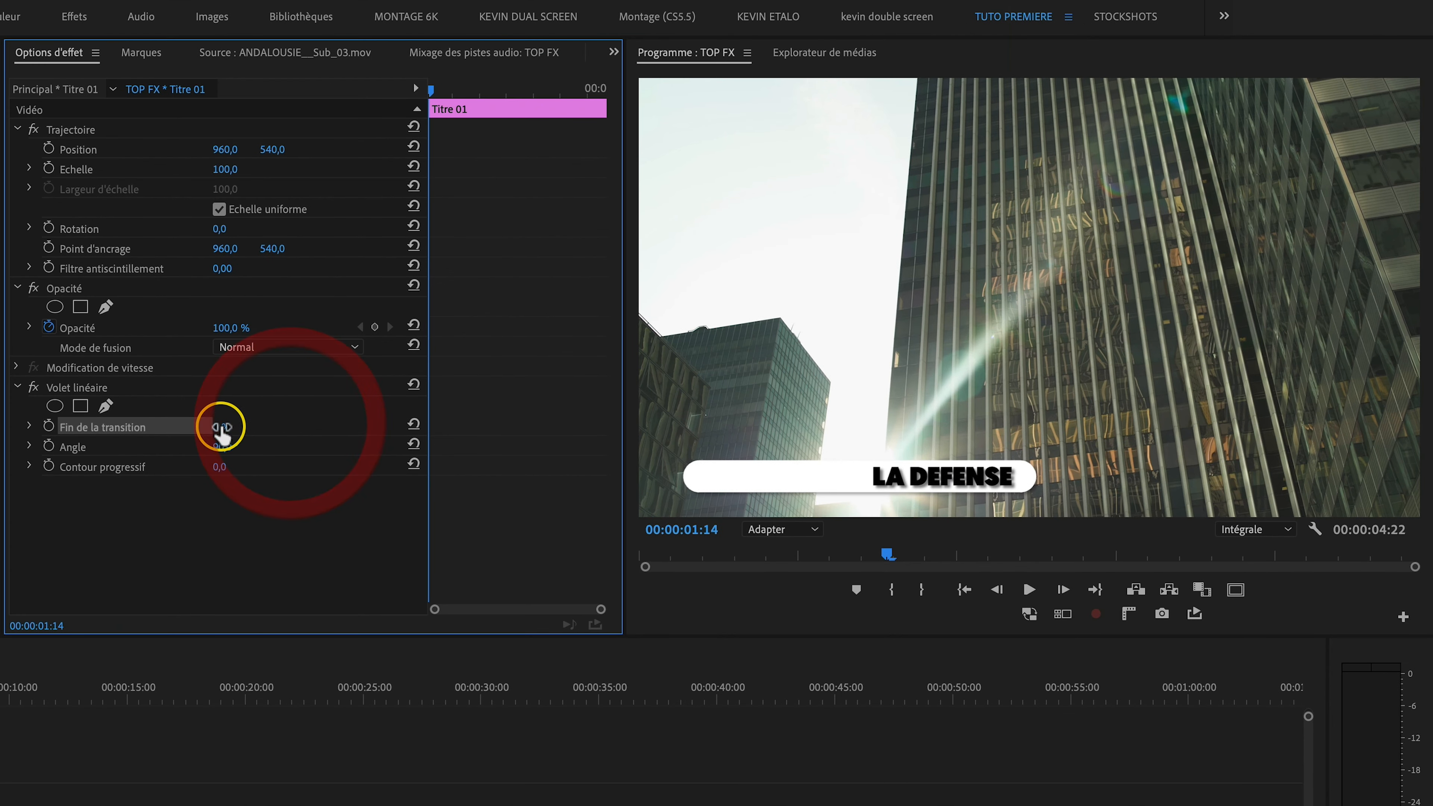
left_click_drag(216, 426, 216, 427)
Set the Volet linéaire Angle to -90° and Fin de la transition to 30 % on the title
left_click(29, 445)
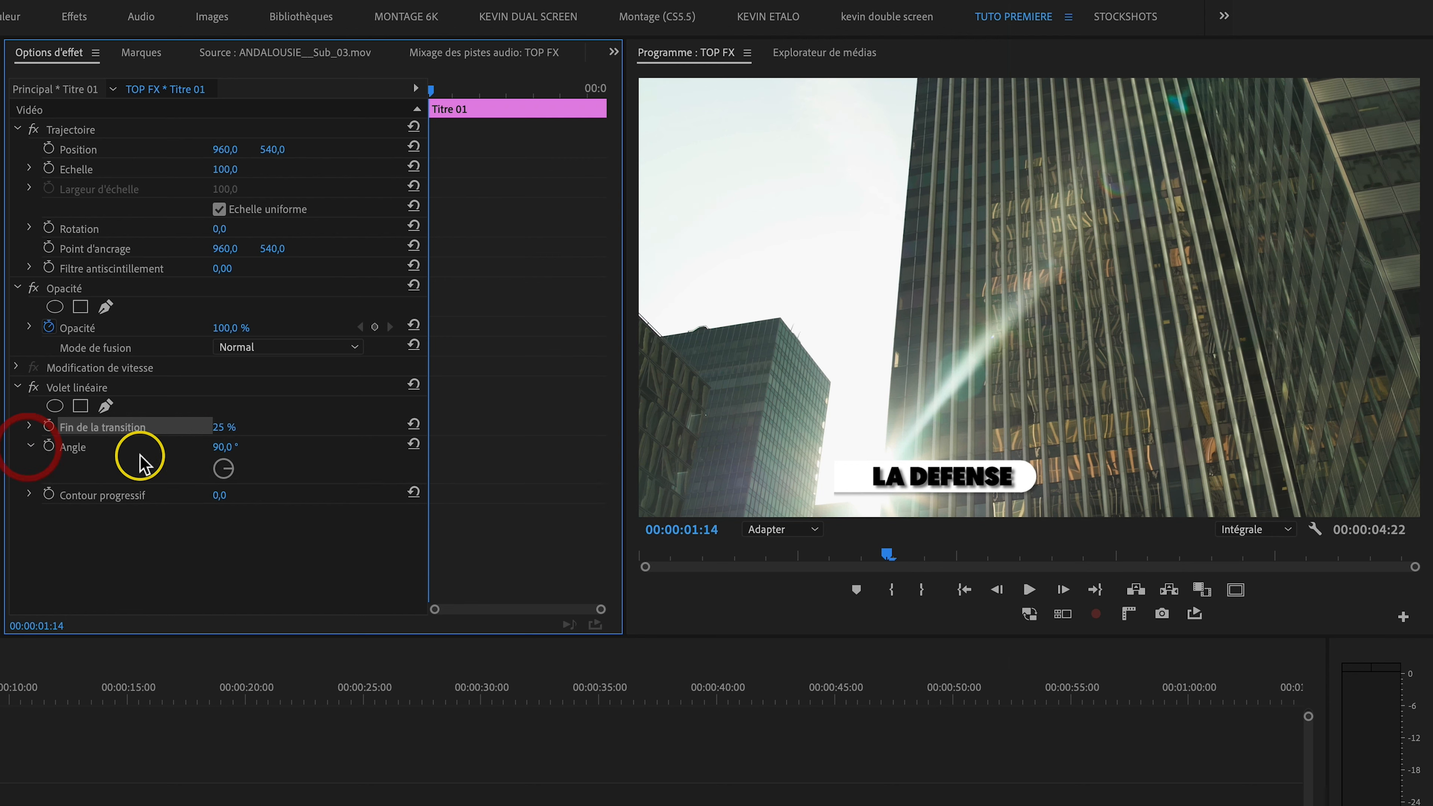
left_click(225, 447)
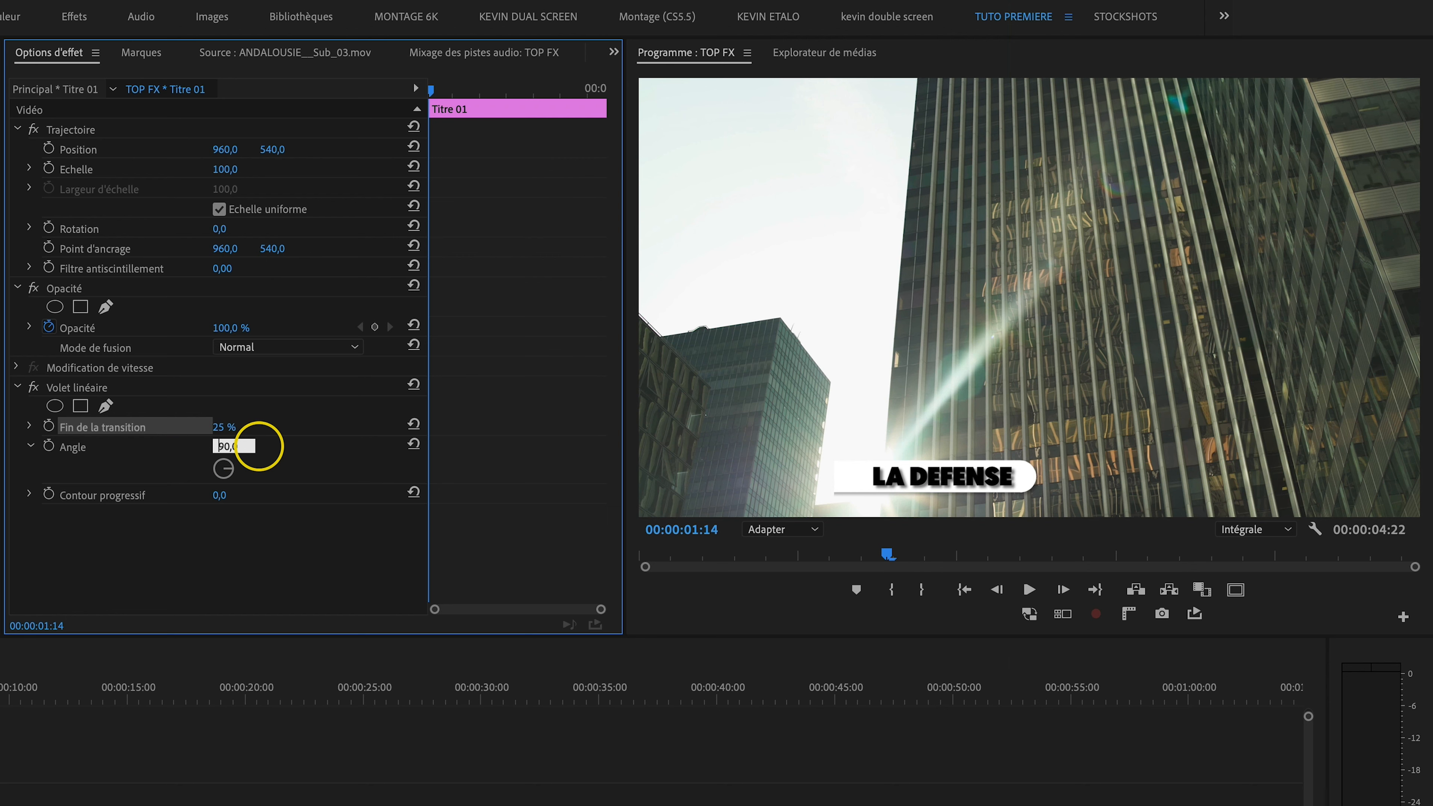
left_click_drag(224, 427, 217, 427)
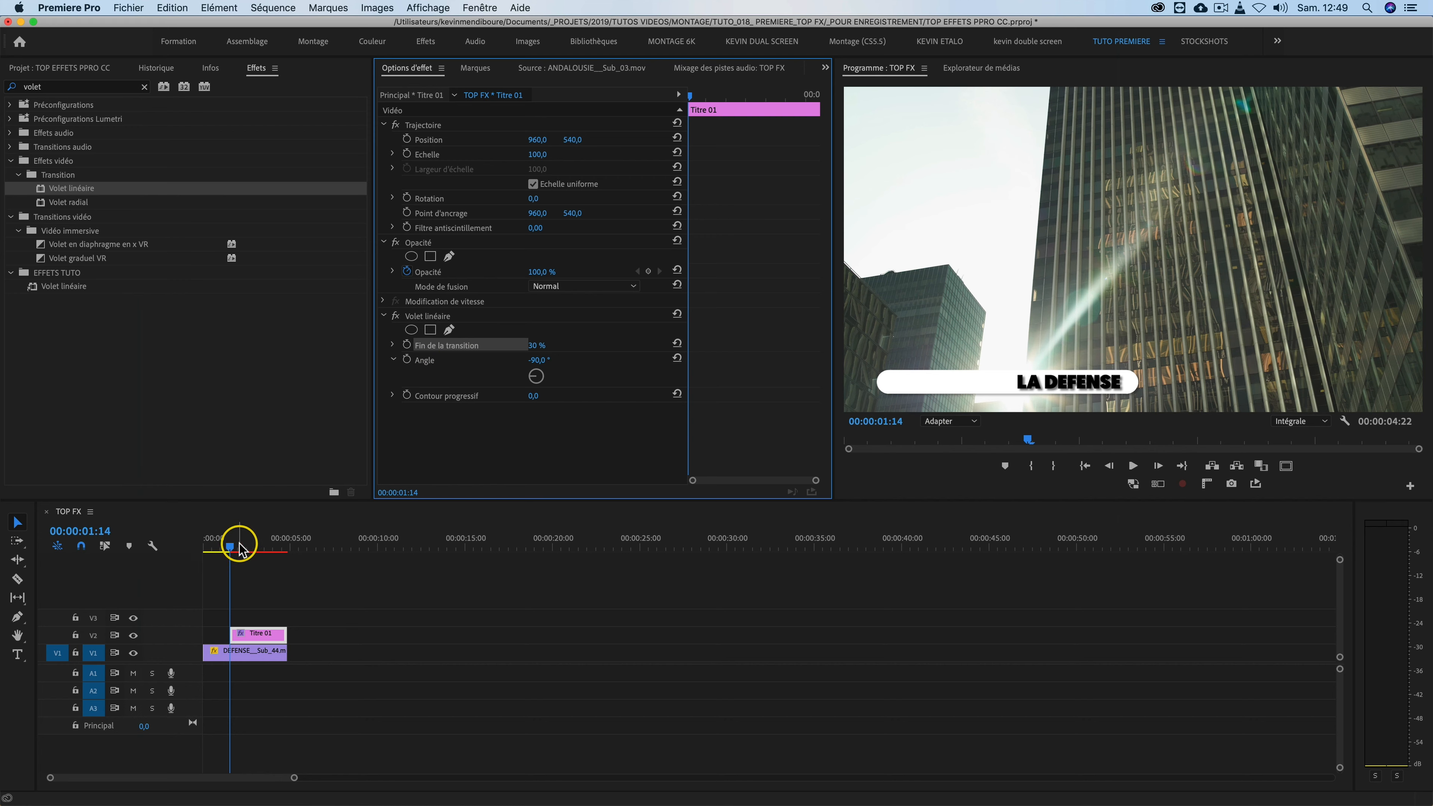
Keyframe Fin de la transition at 96 % at 00:00:01:14 and lower it at 00:00:02:21 to reveal the title
key("shift+equal")
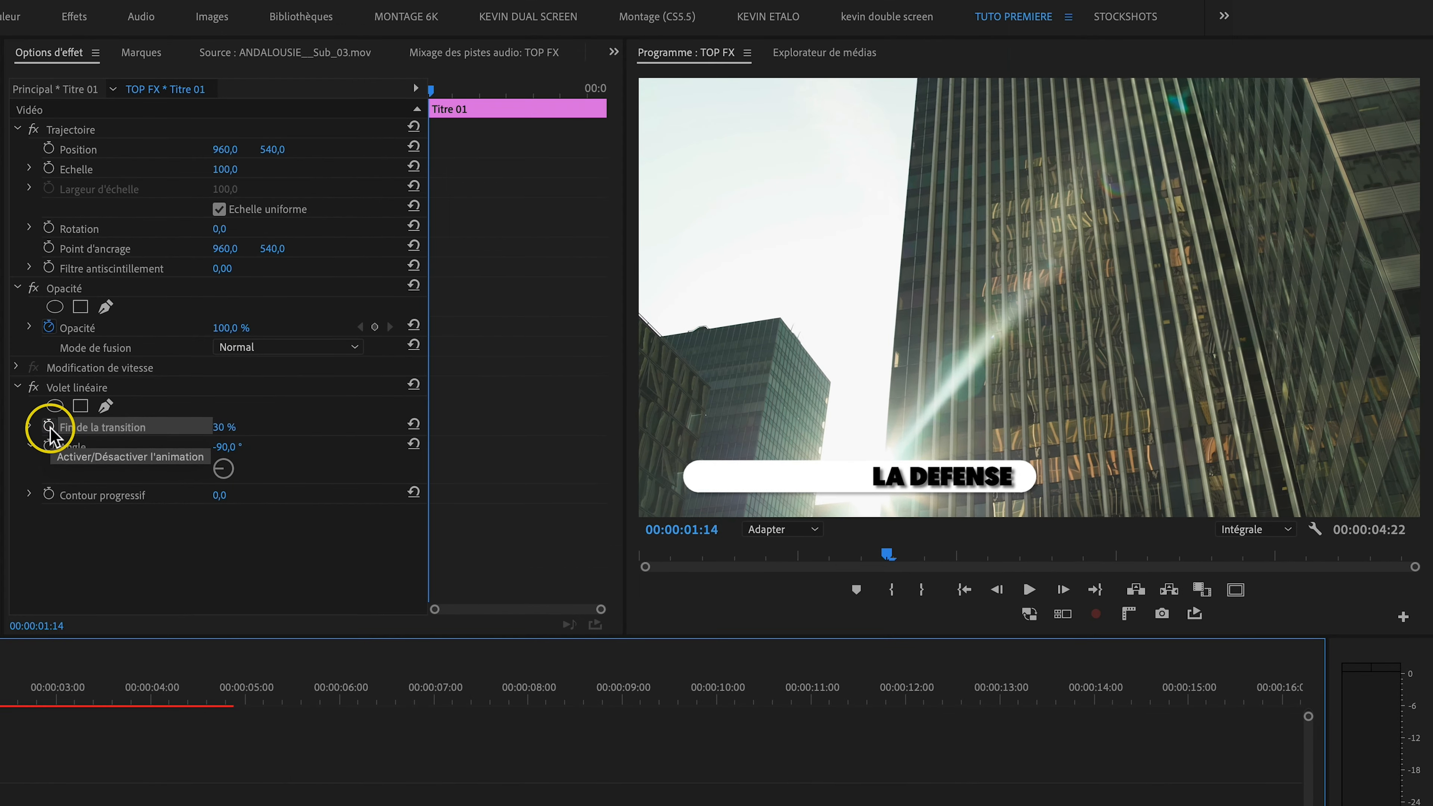
left_click(406, 344)
left_click_drag(525, 345, 529, 345)
left_click_drag(214, 426, 214, 426)
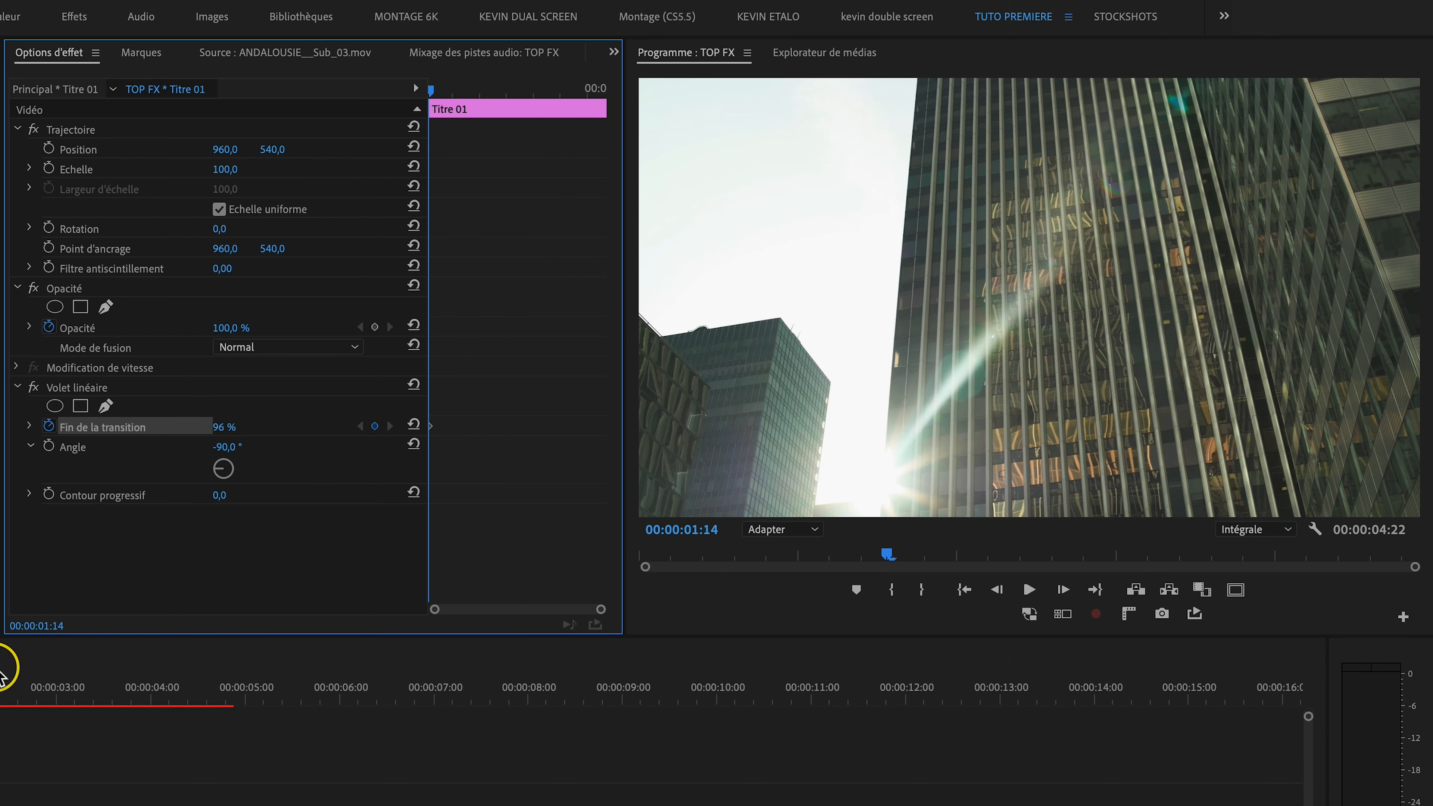
left_click_drag(12, 687, 41, 698)
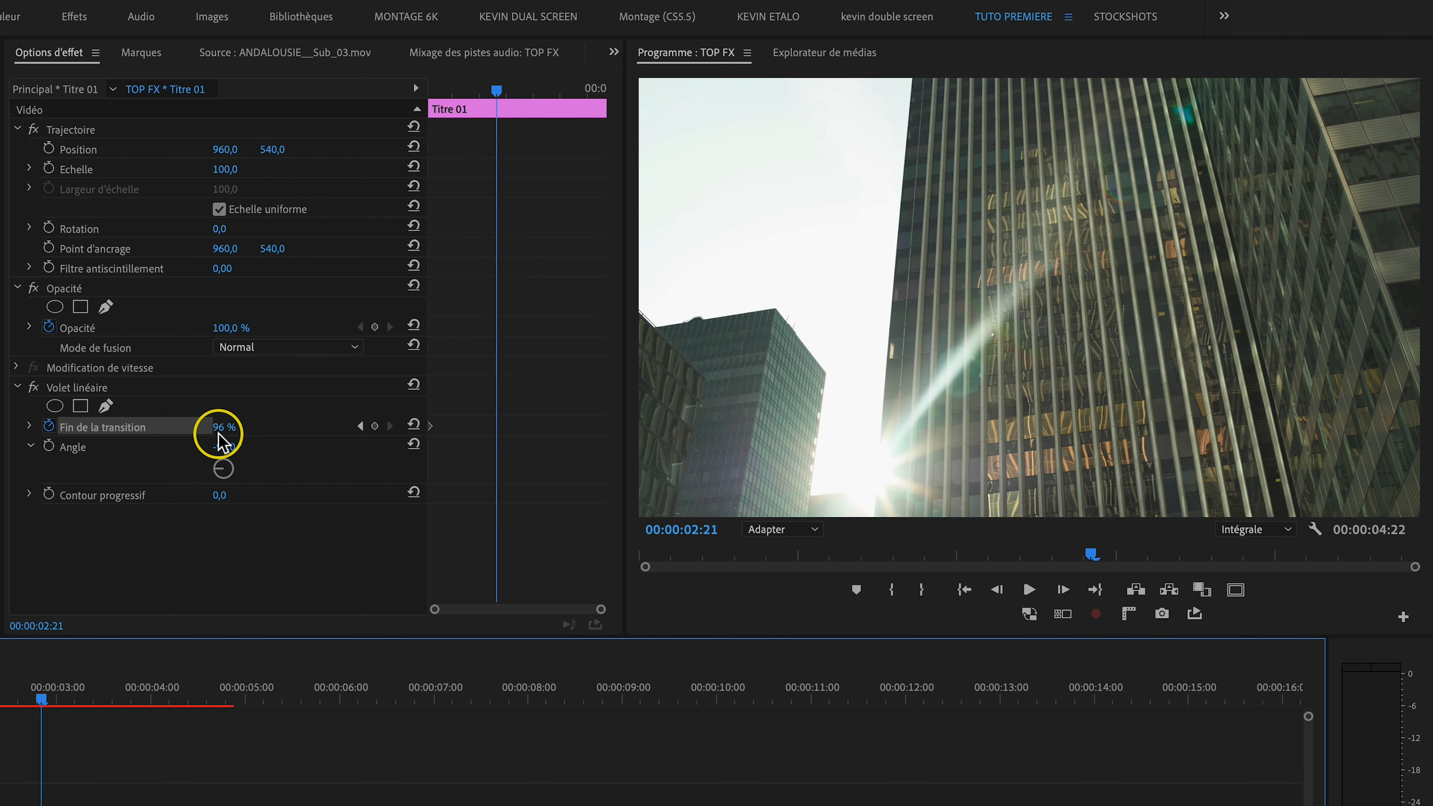
left_click_drag(217, 426, 221, 426)
Play back the title's linear wipe animation from the start of the Titre 01 clip
left_click_drag(14, 685, 0, 685)
key("space")
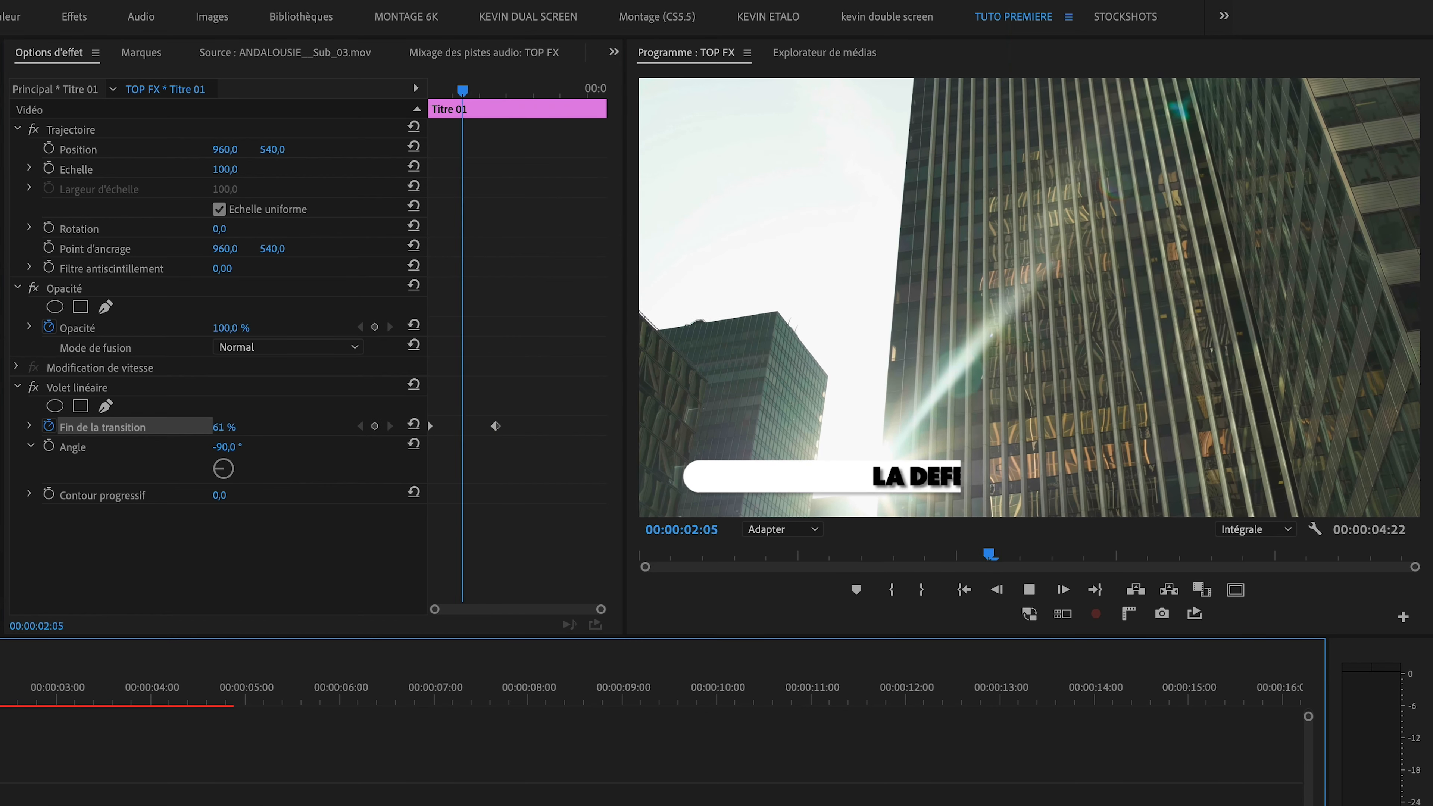
key("space")
Set the Volet linéaire Contour progressif to about 21 partway through the wipe and replay the animation
left_click_drag(390, 540, 349, 542)
left_click_drag(533, 399, 533, 396)
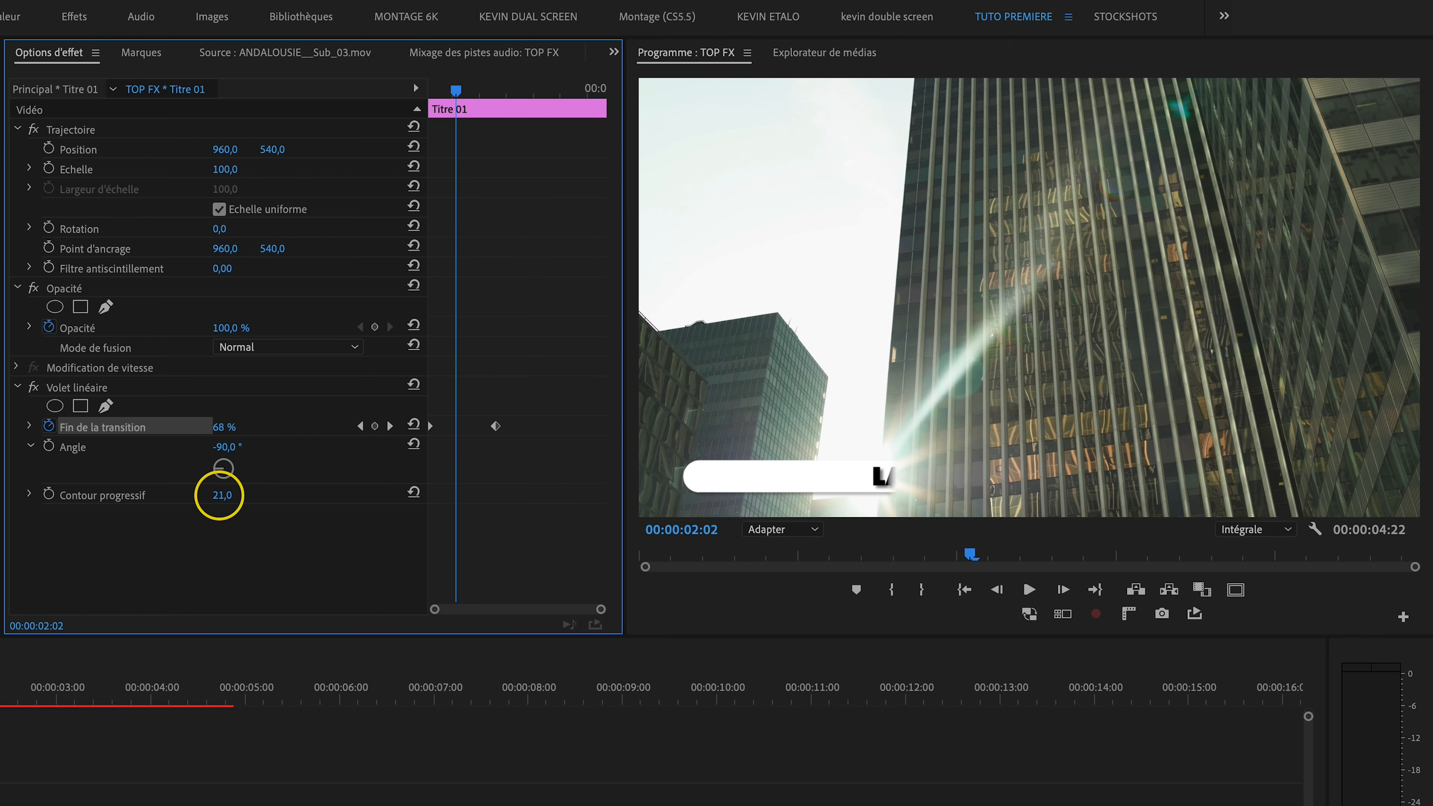
left_click_drag(3, 688, 0, 688)
key("space")
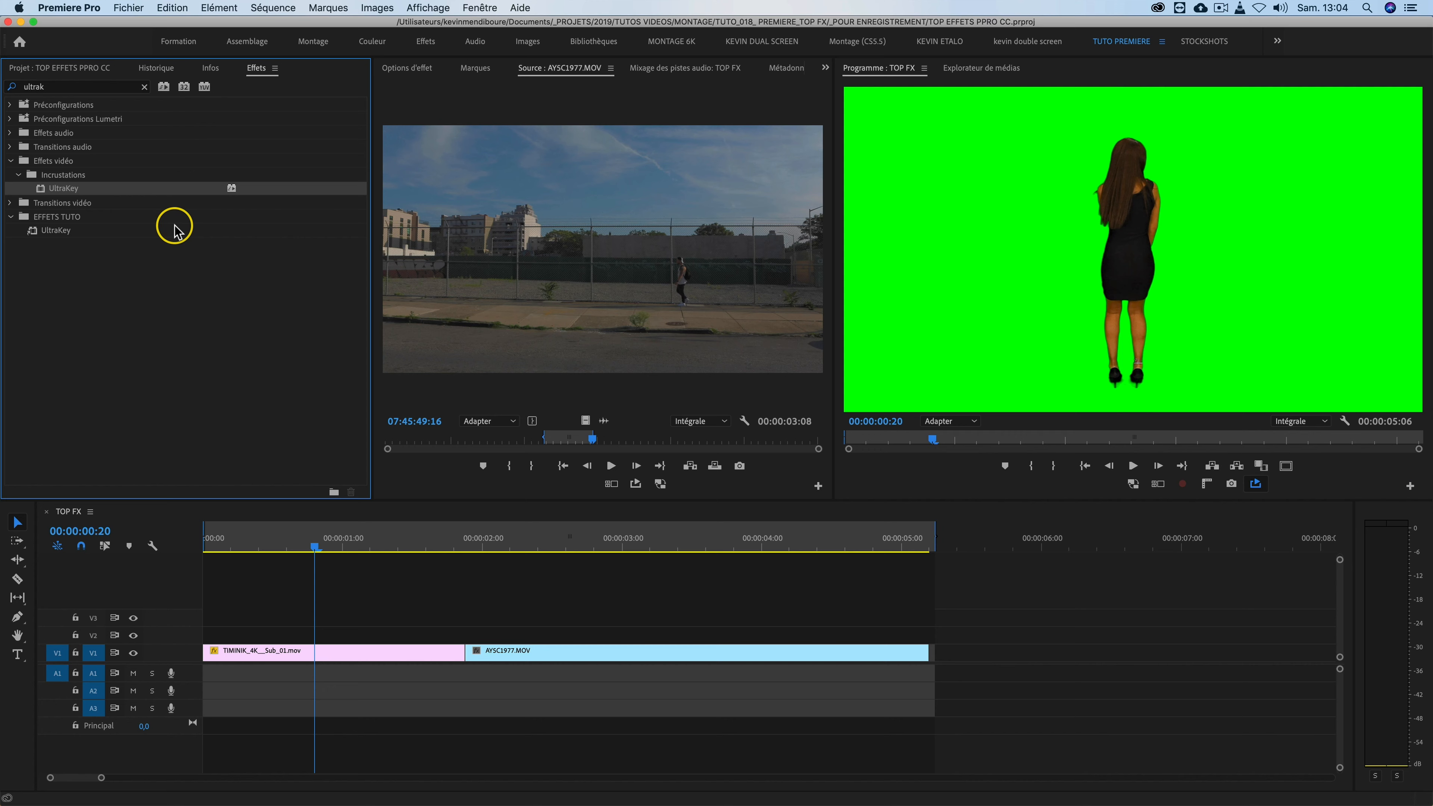
Apply UltraKey to the TIMINIK_4K__Sub_01.mov clip, sample the green background as Couleur de découpe and scrub through the keyed clip
left_click_drag(66, 195, 338, 654)
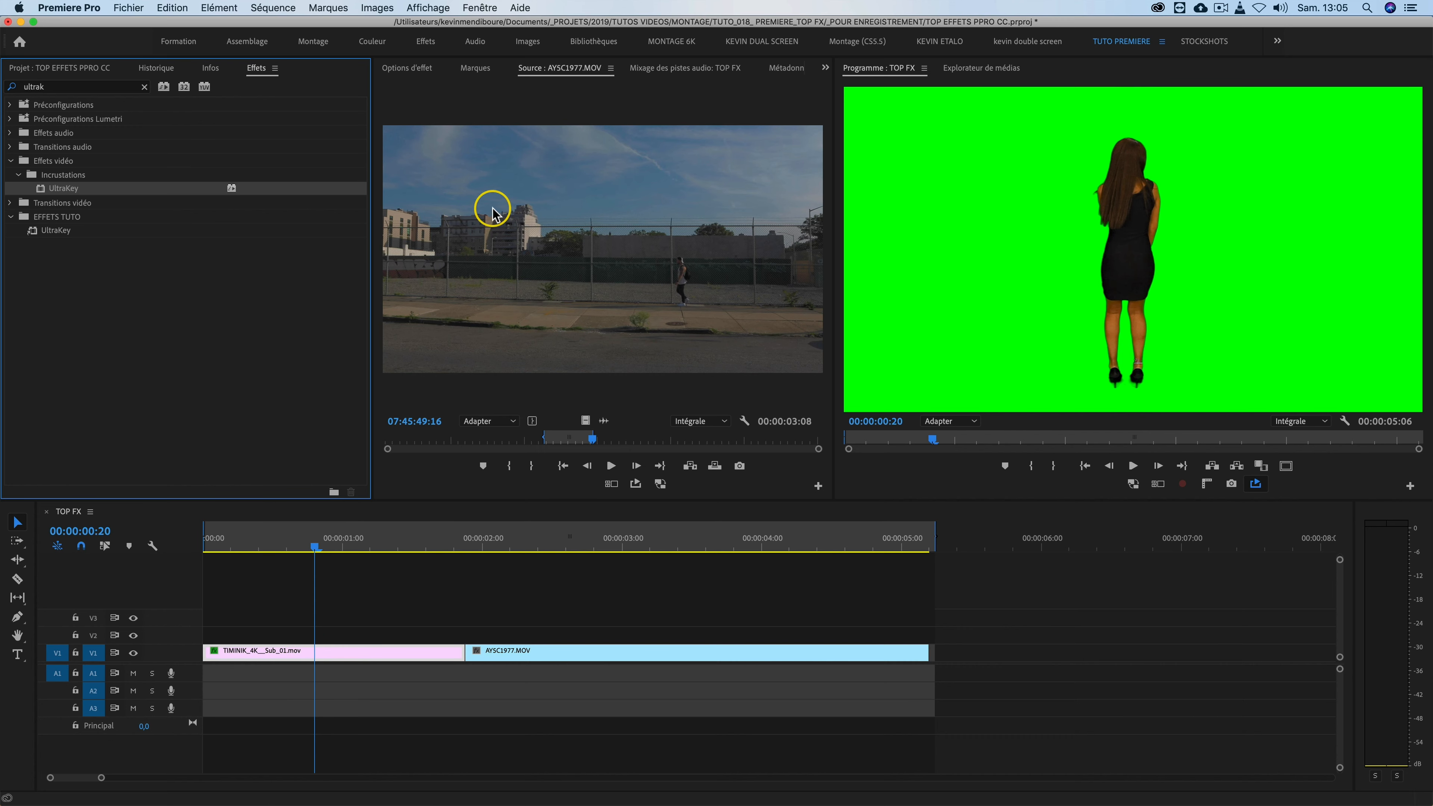
left_click(421, 72)
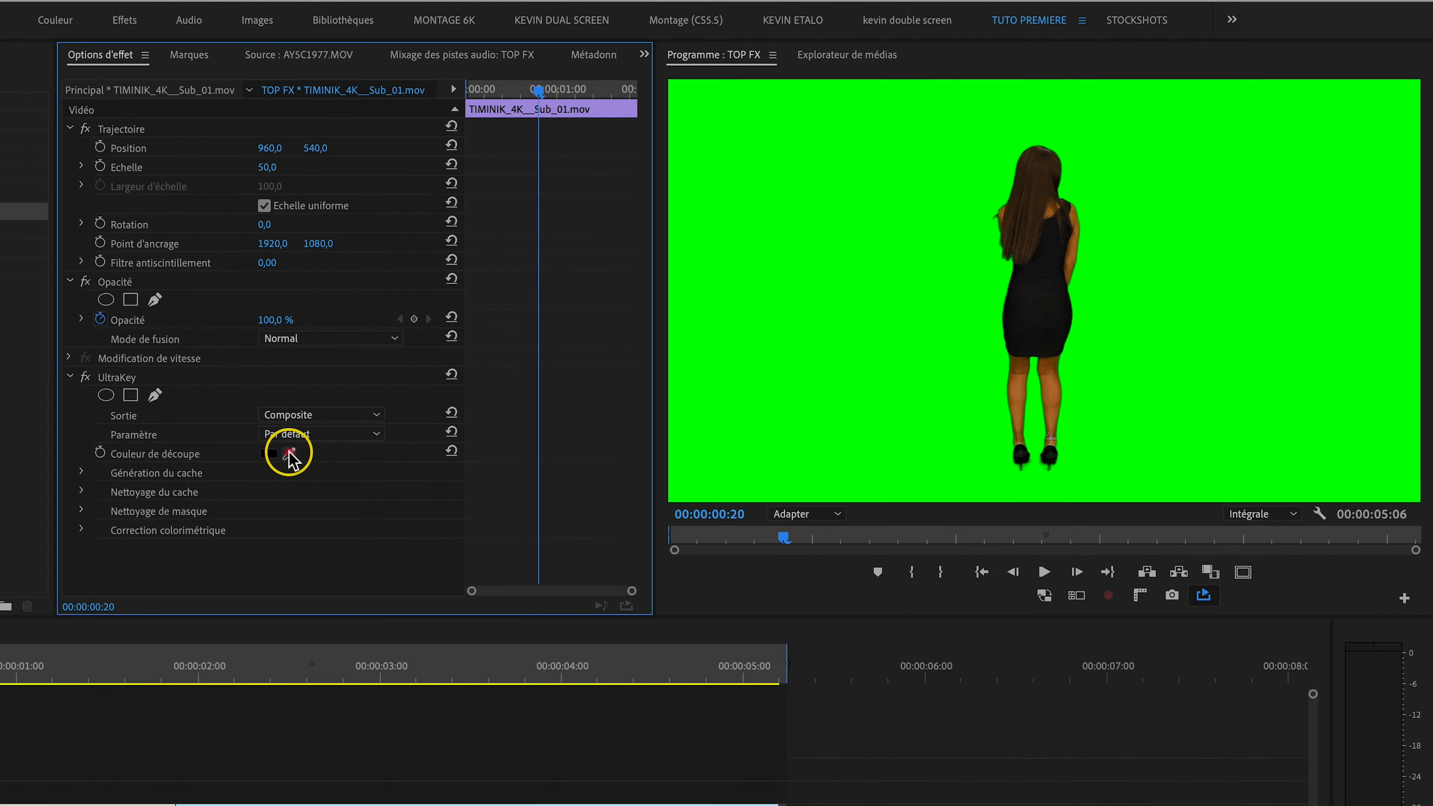
left_click(552, 375)
left_click(966, 119)
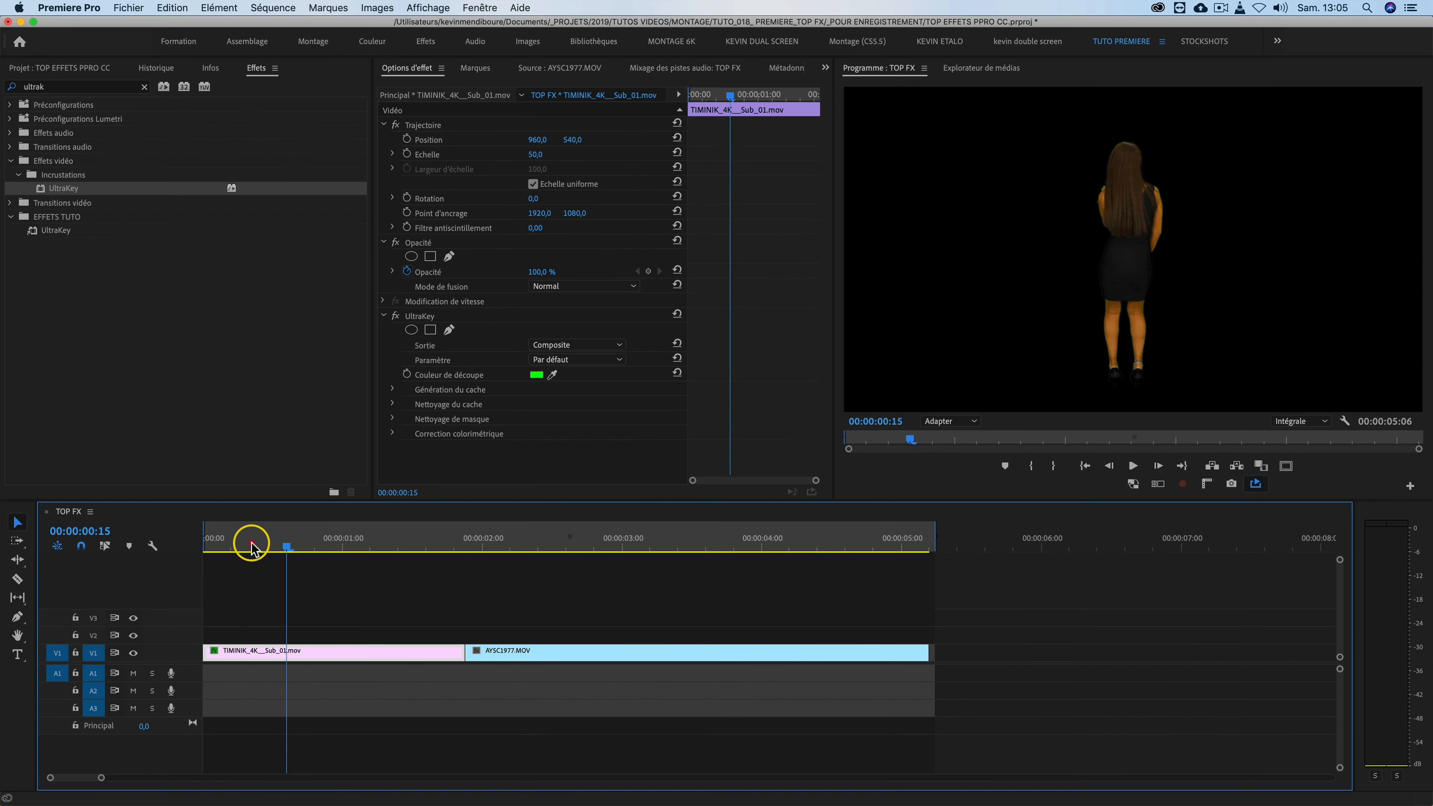
left_click_drag(251, 547, 462, 515)
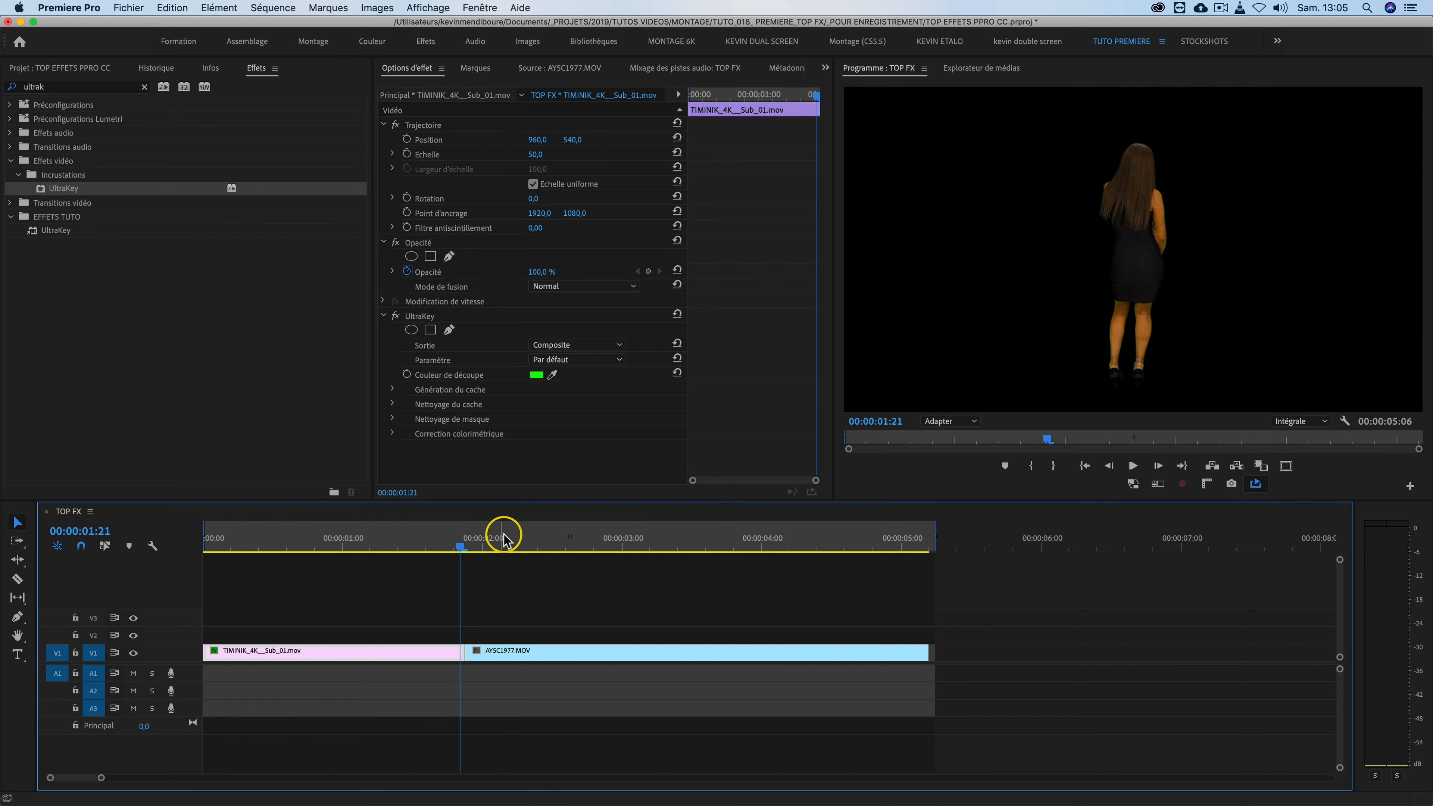
Apply UltraKey to the AYSC1977.MOV clip and sample the blue sky as its Couleur de découpe
left_click(684, 541)
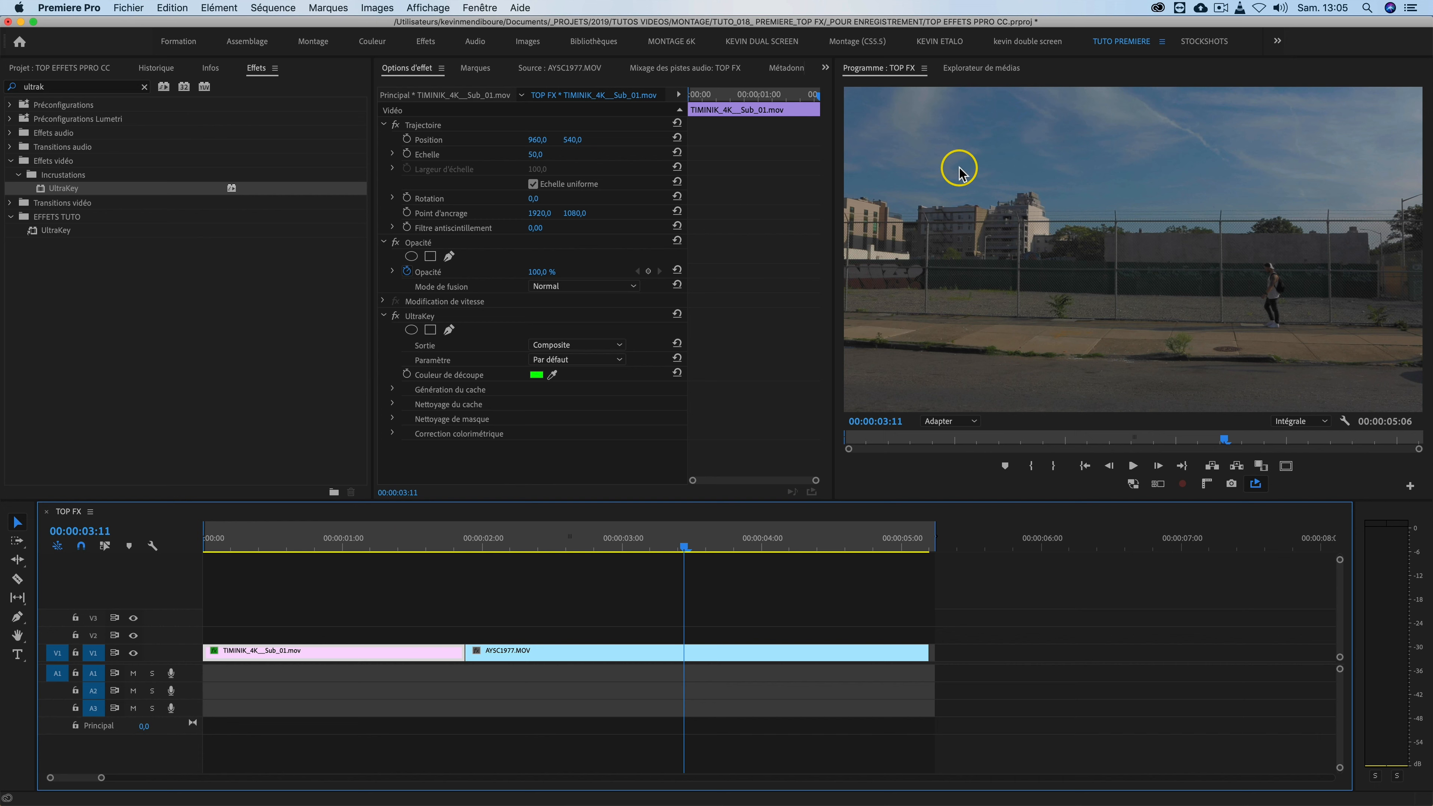
left_click_drag(69, 201, 723, 650)
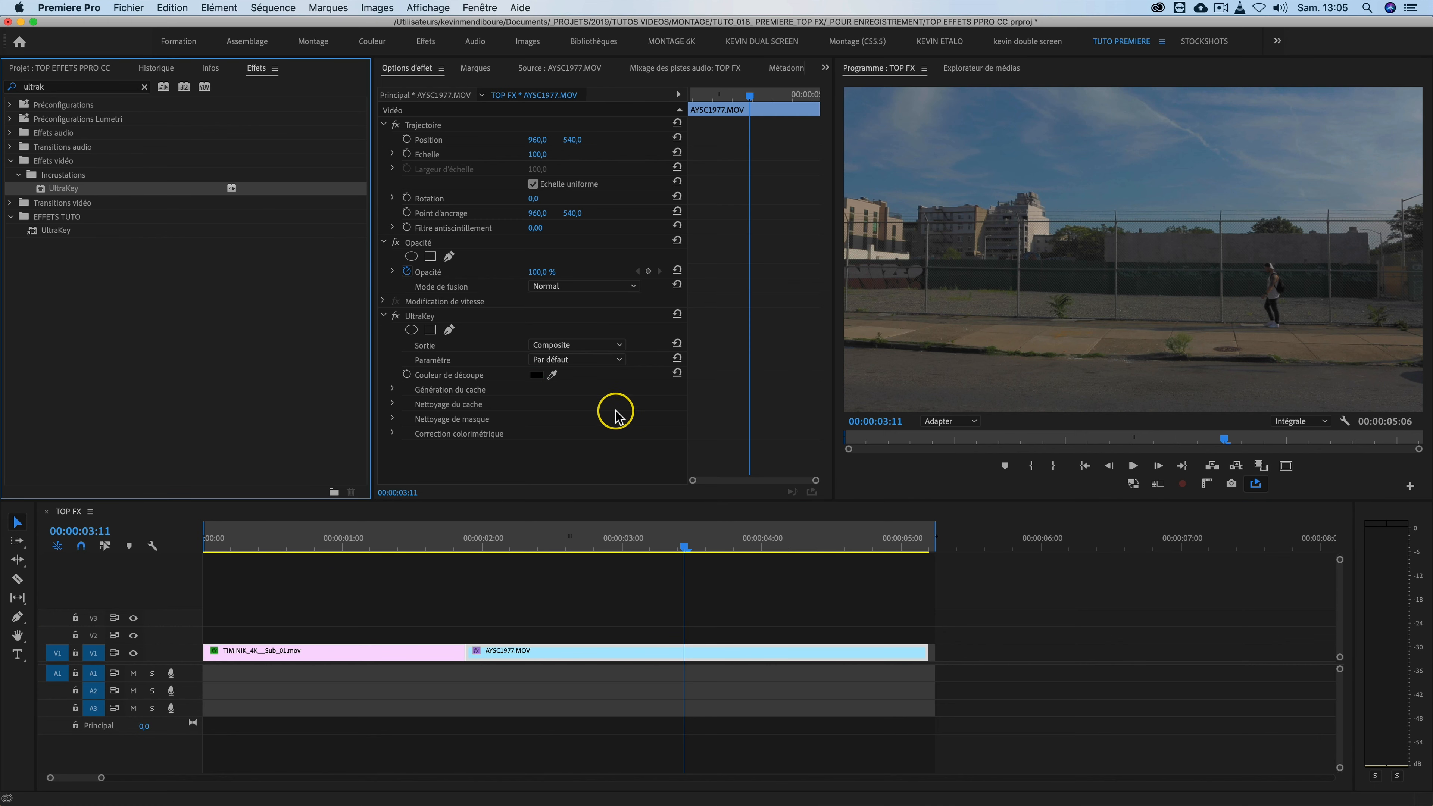
left_click(553, 375)
left_click(1020, 161)
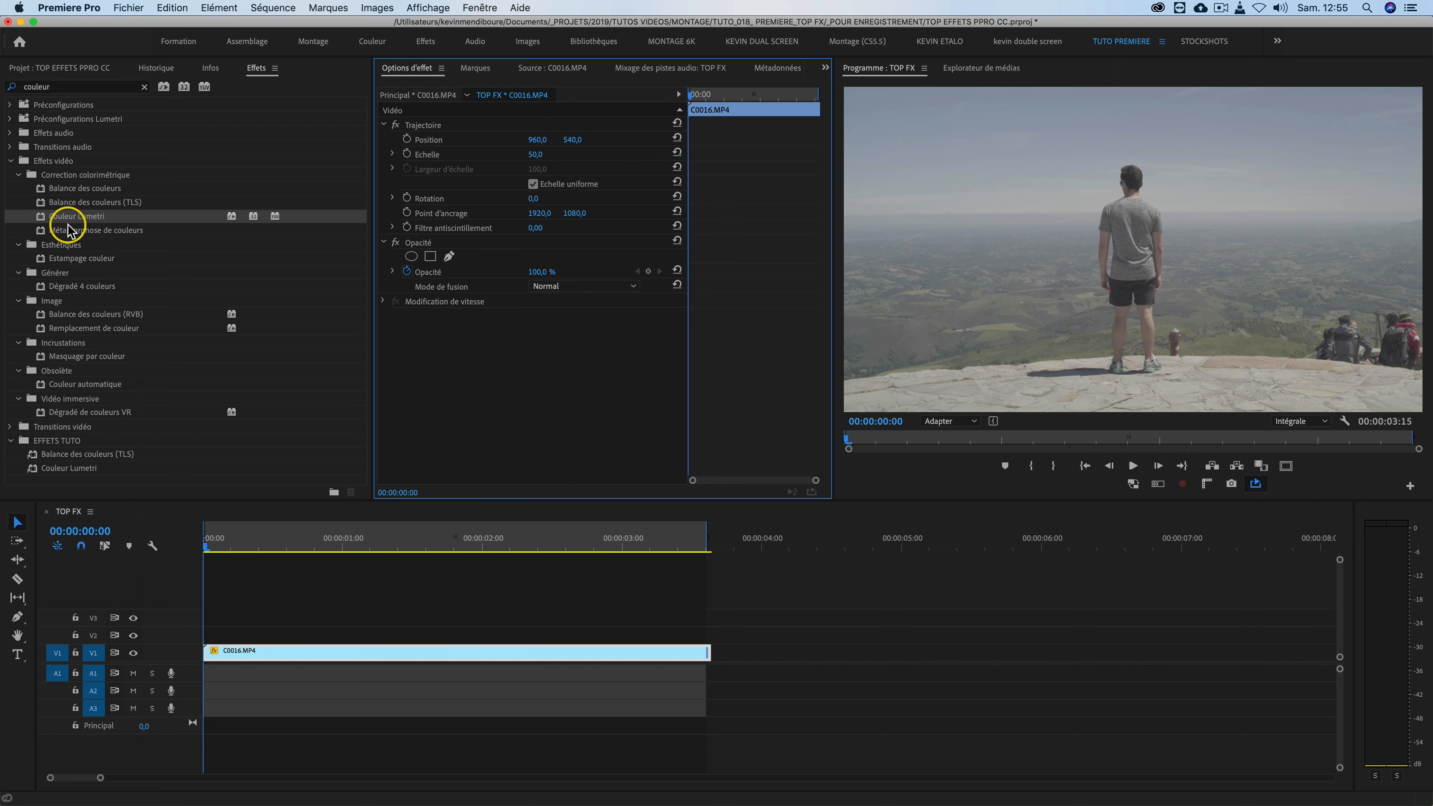
Apply the Couleur Lumetri effect to the C0016.MP4 clip and expand its Correction de base settings to review them
left_click_drag(64, 220, 292, 655)
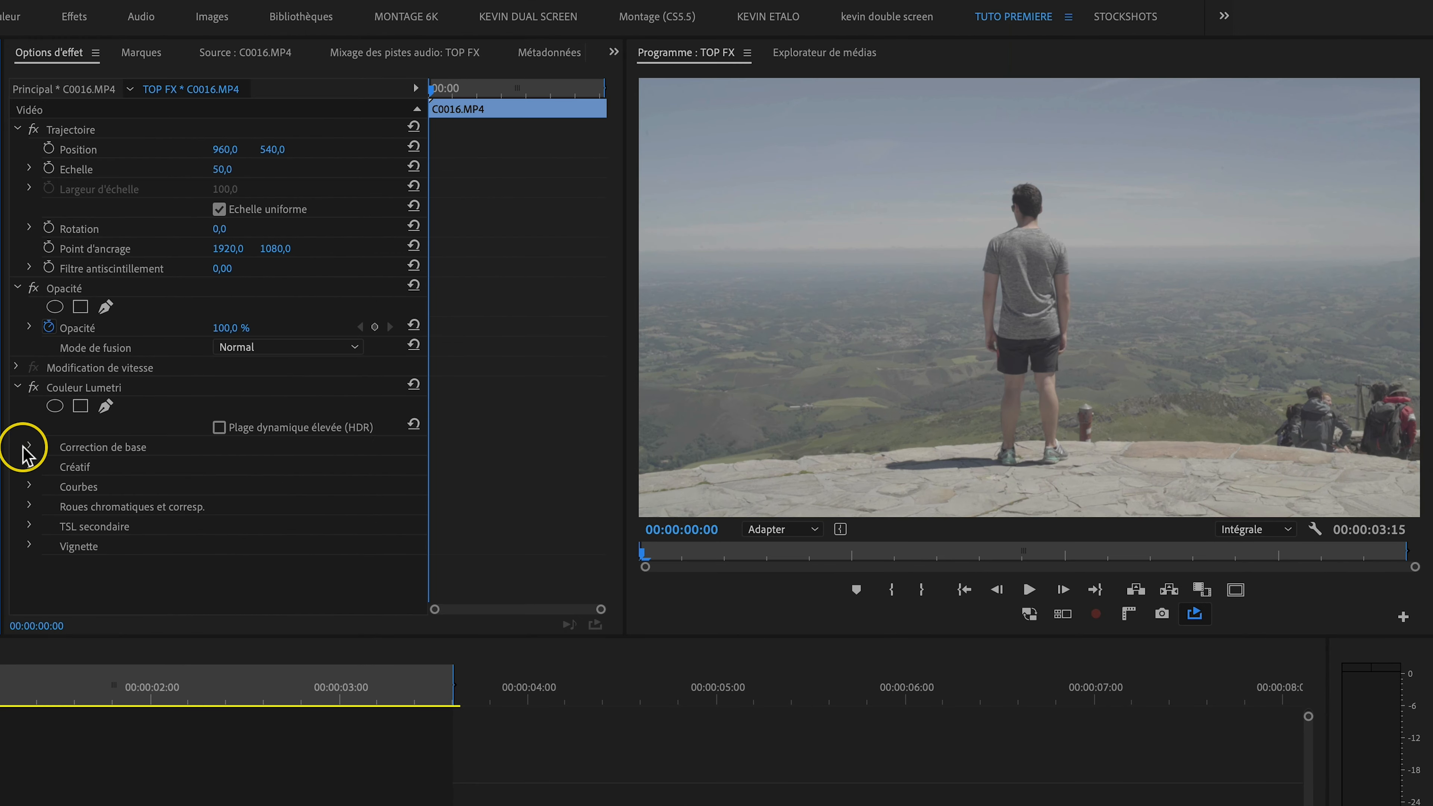
left_click(388, 360)
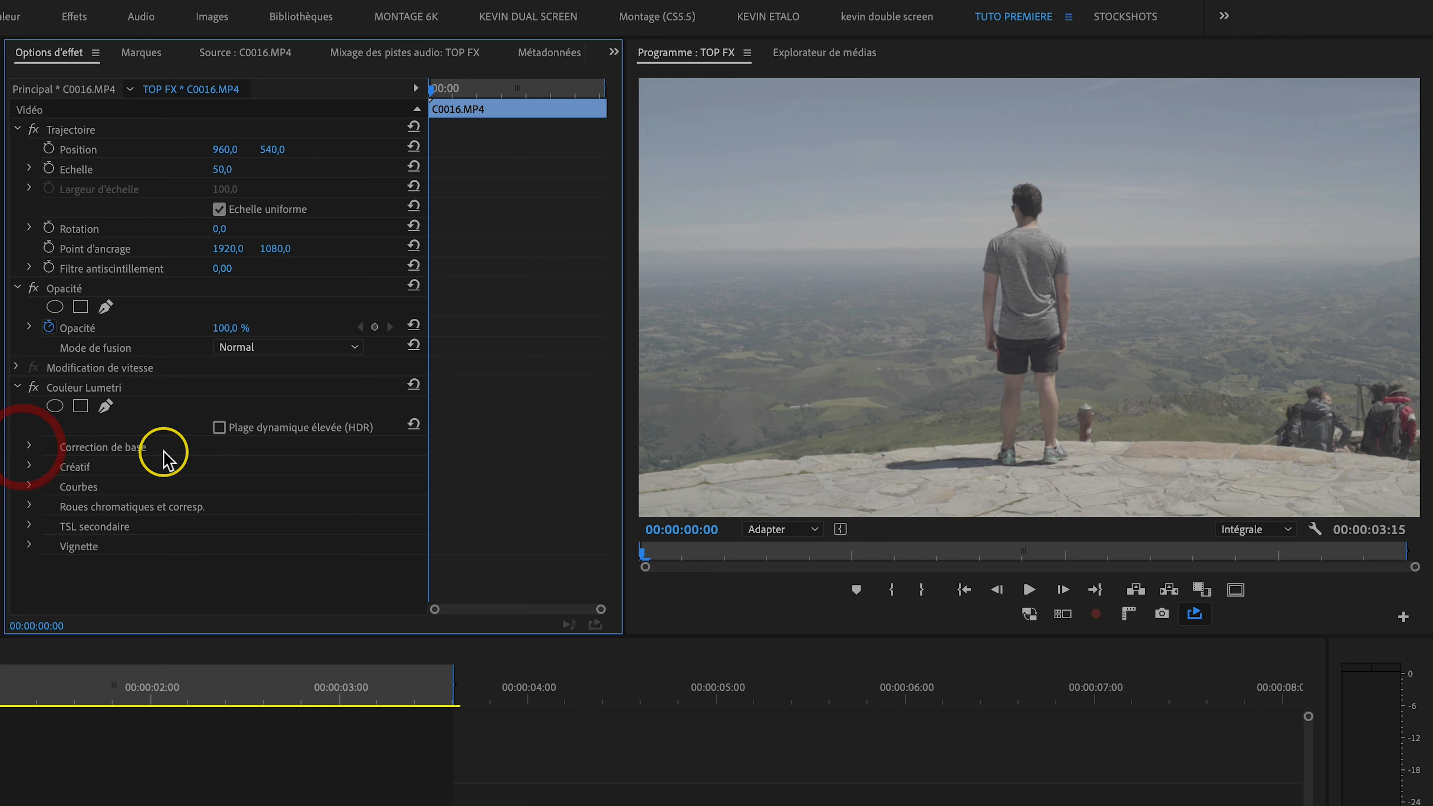
left_click(29, 447)
scroll(473, 426, "down", 5)
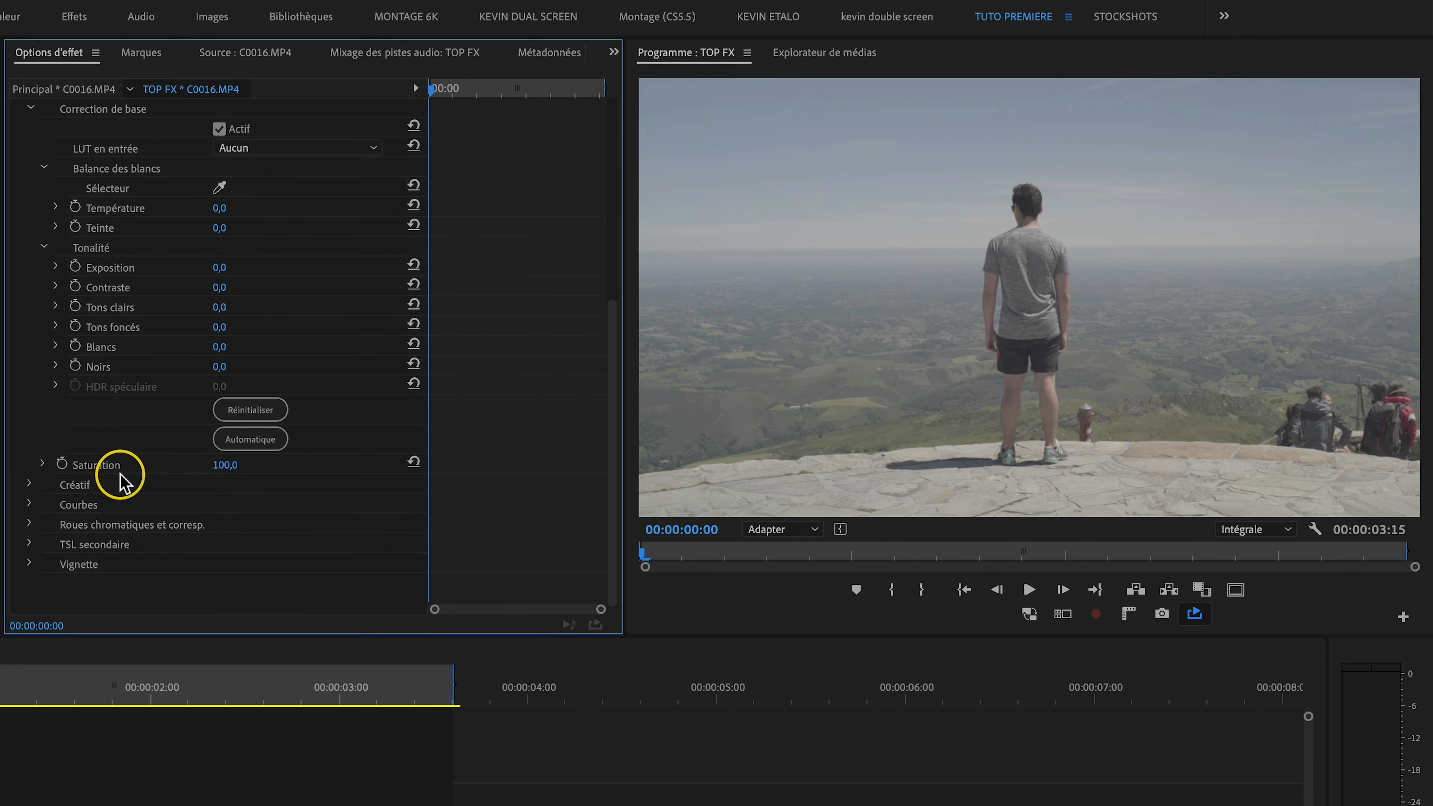
scroll(564, 473, "up", 4)
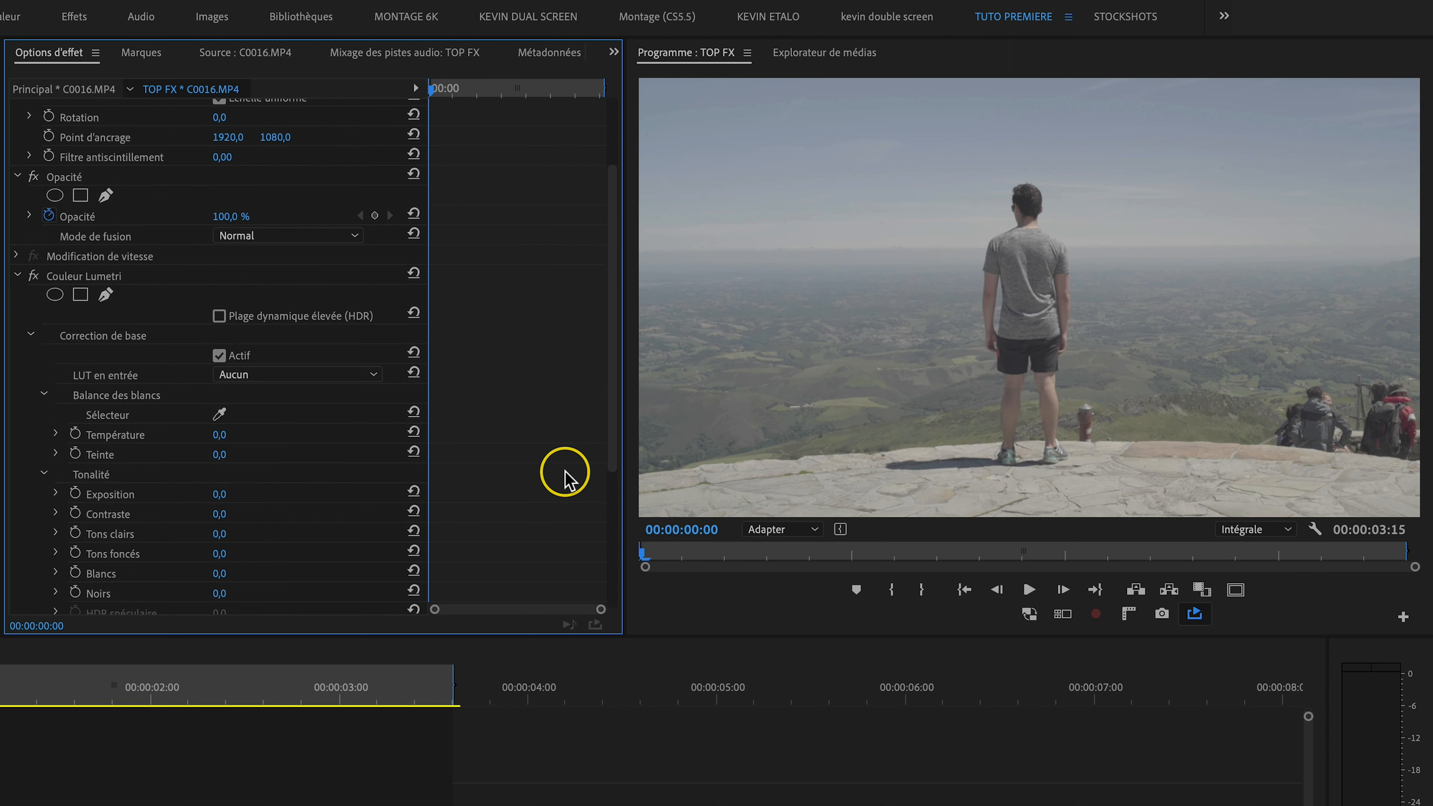
scroll(564, 473, "down", 3)
scroll(558, 469, "up", 1)
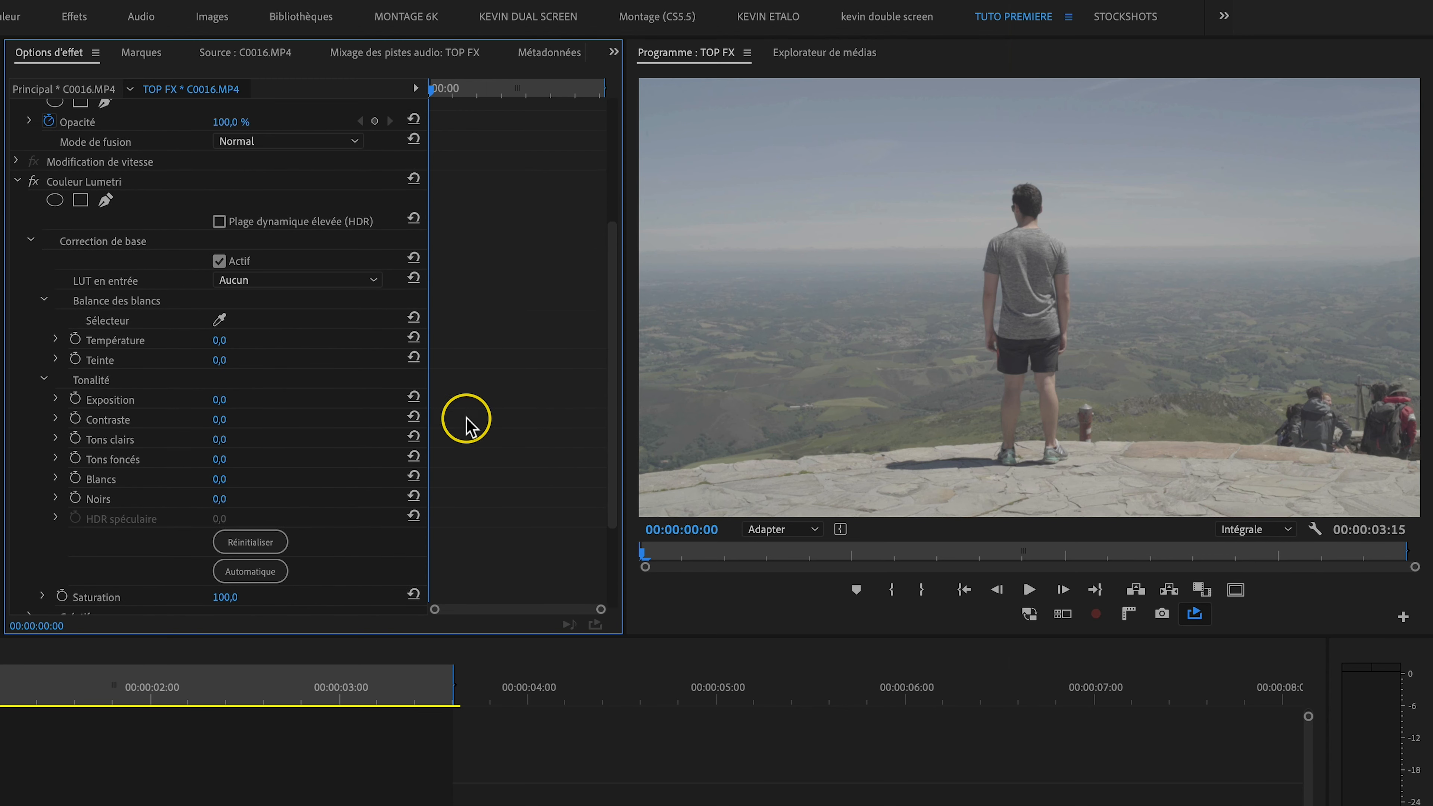
Switch to the Couleur workspace, then move and resize the floating program monitor beside the Lumetri settings
left_click(147, 9)
mouse_move(151, 34)
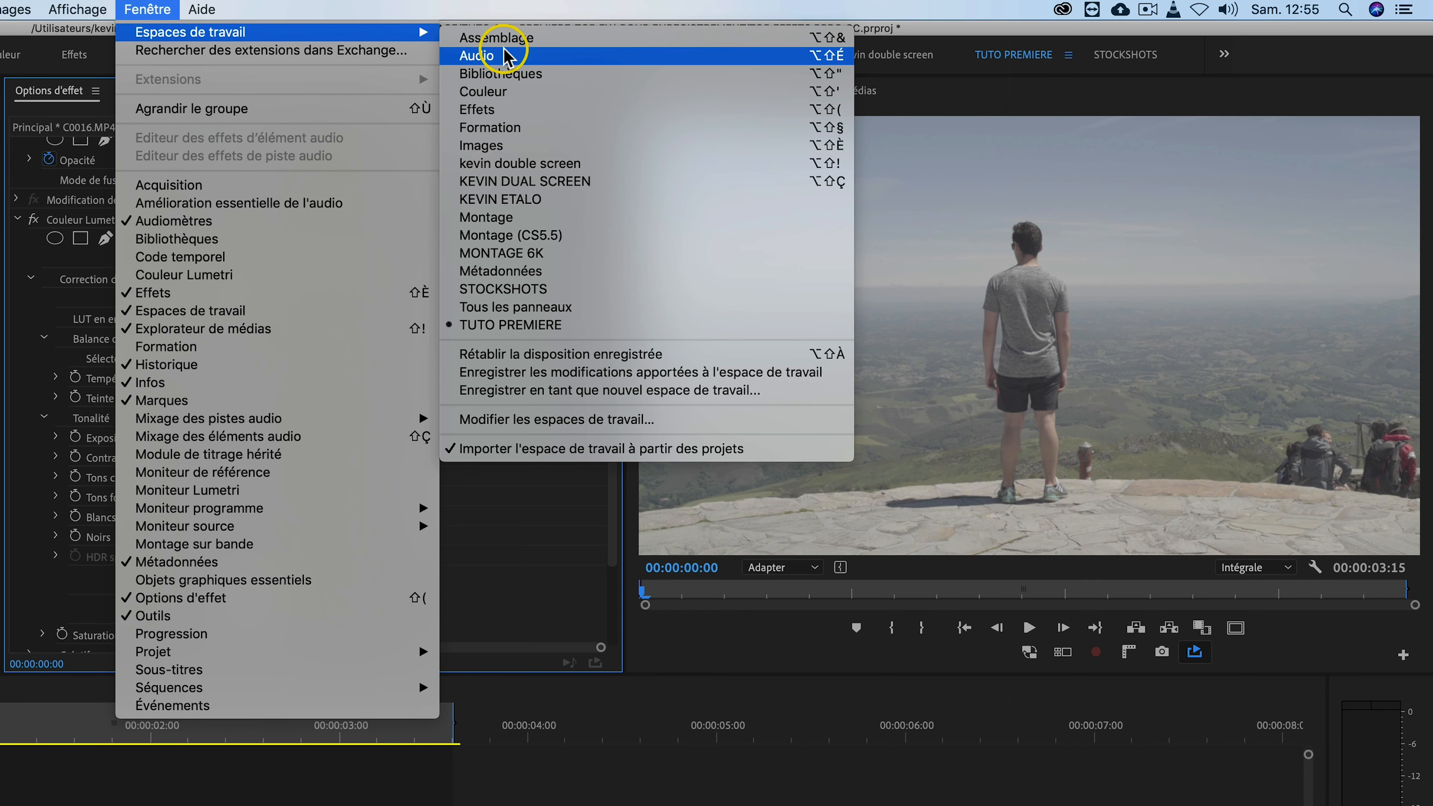
left_click(526, 95)
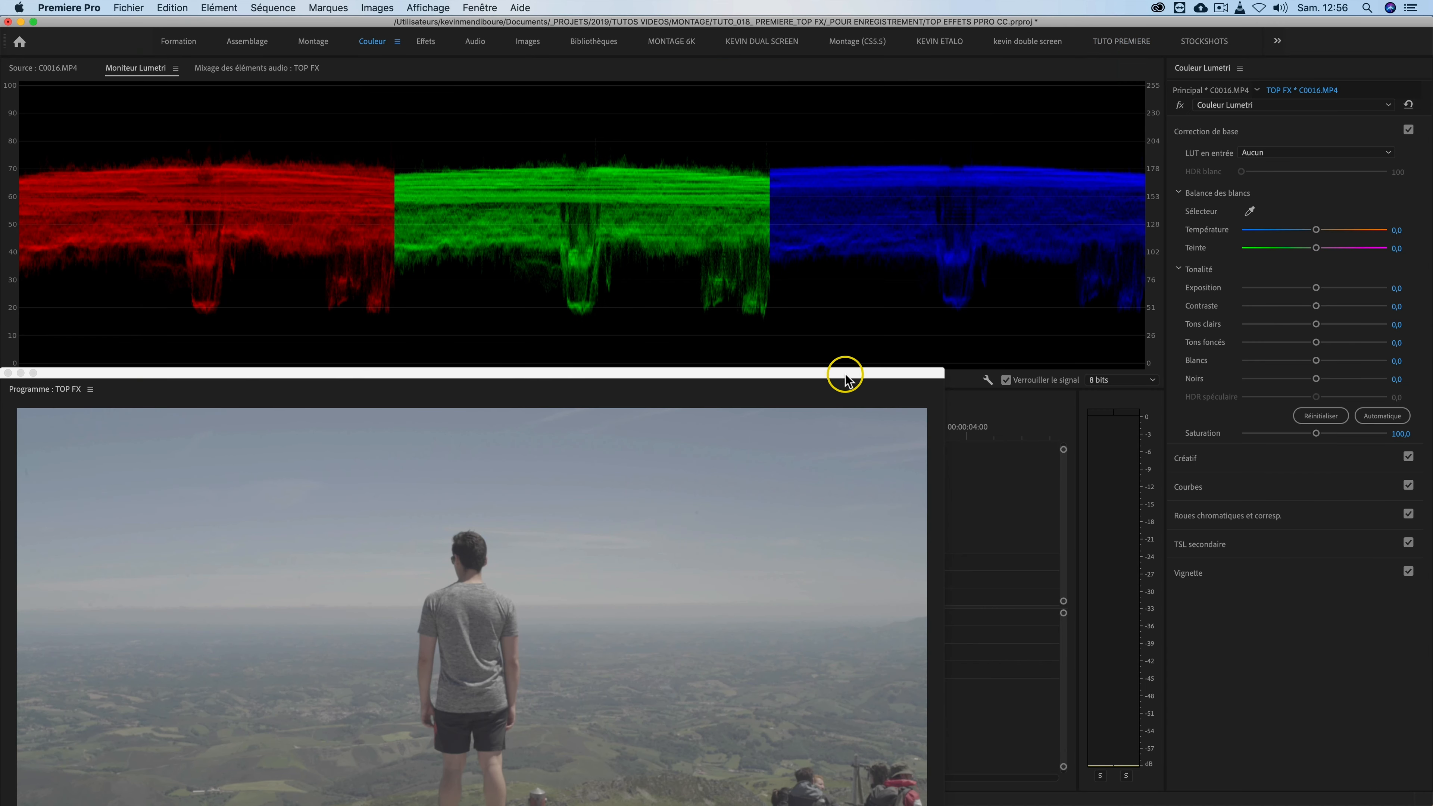
left_click_drag(845, 377, 1072, 55)
left_click_drag(1094, 439, 1123, 446)
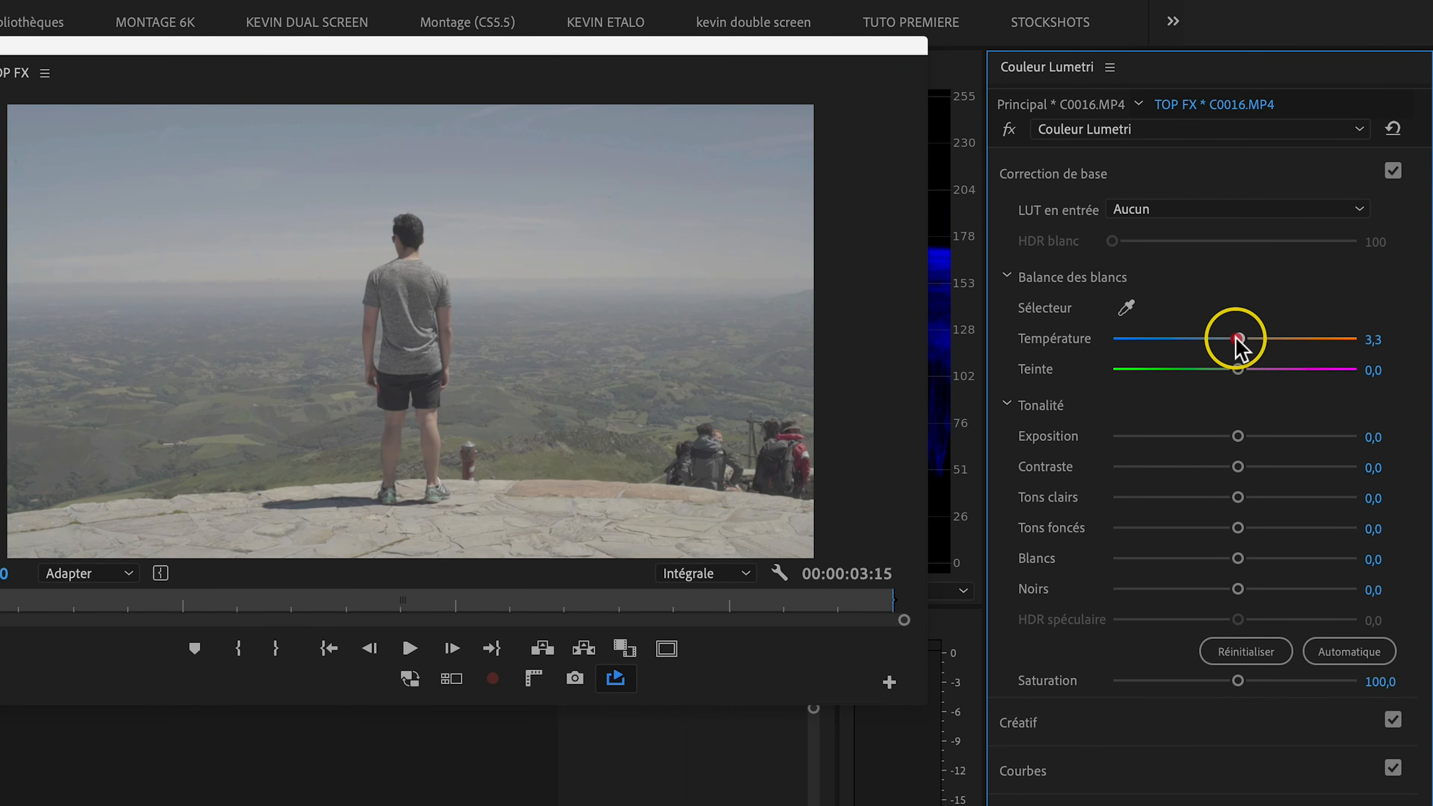
Set the basic correction's Température to 6,2 and Contraste to 12,0 for the C0016.MP4 clip
left_click_drag(1314, 230, 1319, 229)
mouse_move(1242, 338)
left_mouse_down()
mouse_move(1229, 339)
mouse_move(1243, 340)
left_mouse_up()
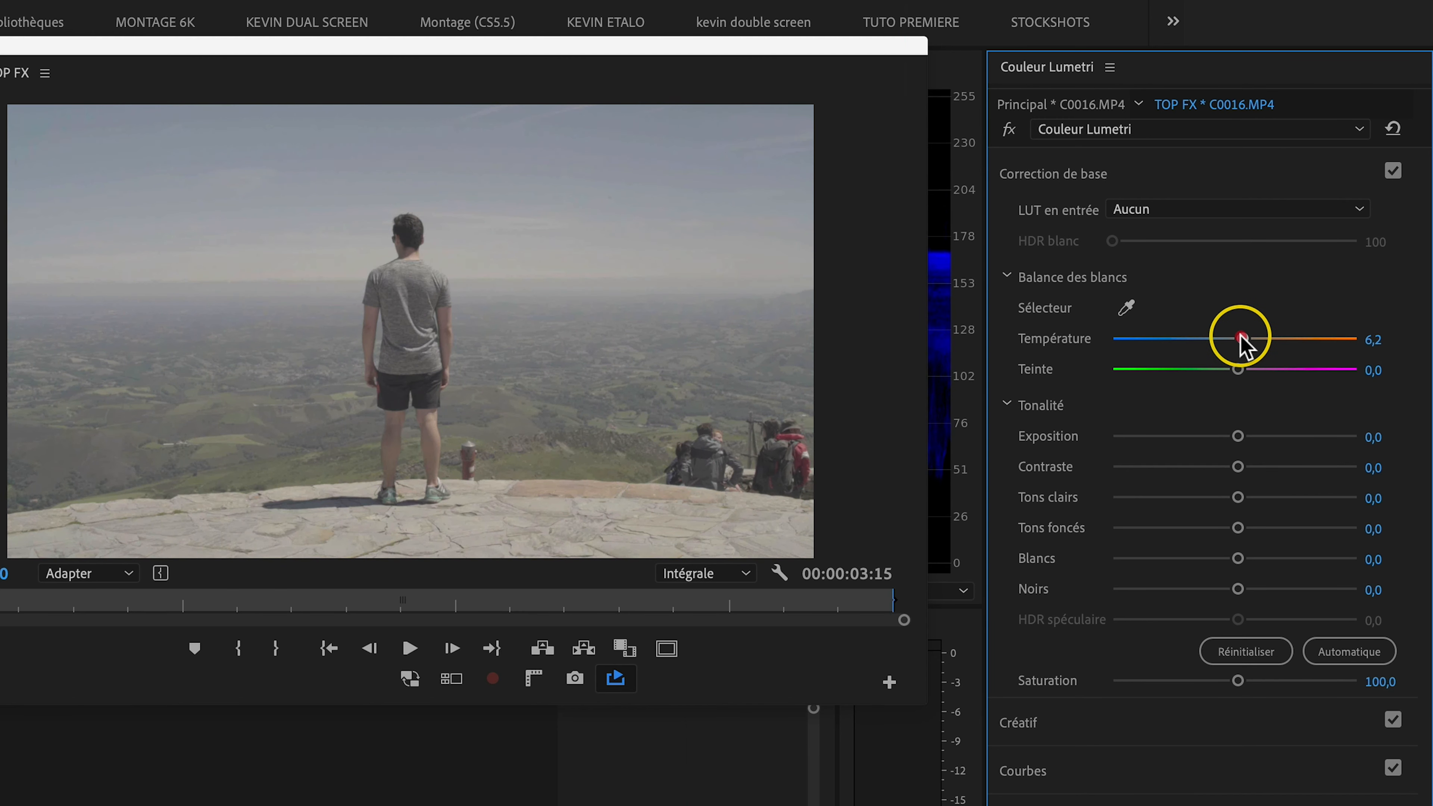
left_click_drag(1237, 436, 1250, 467)
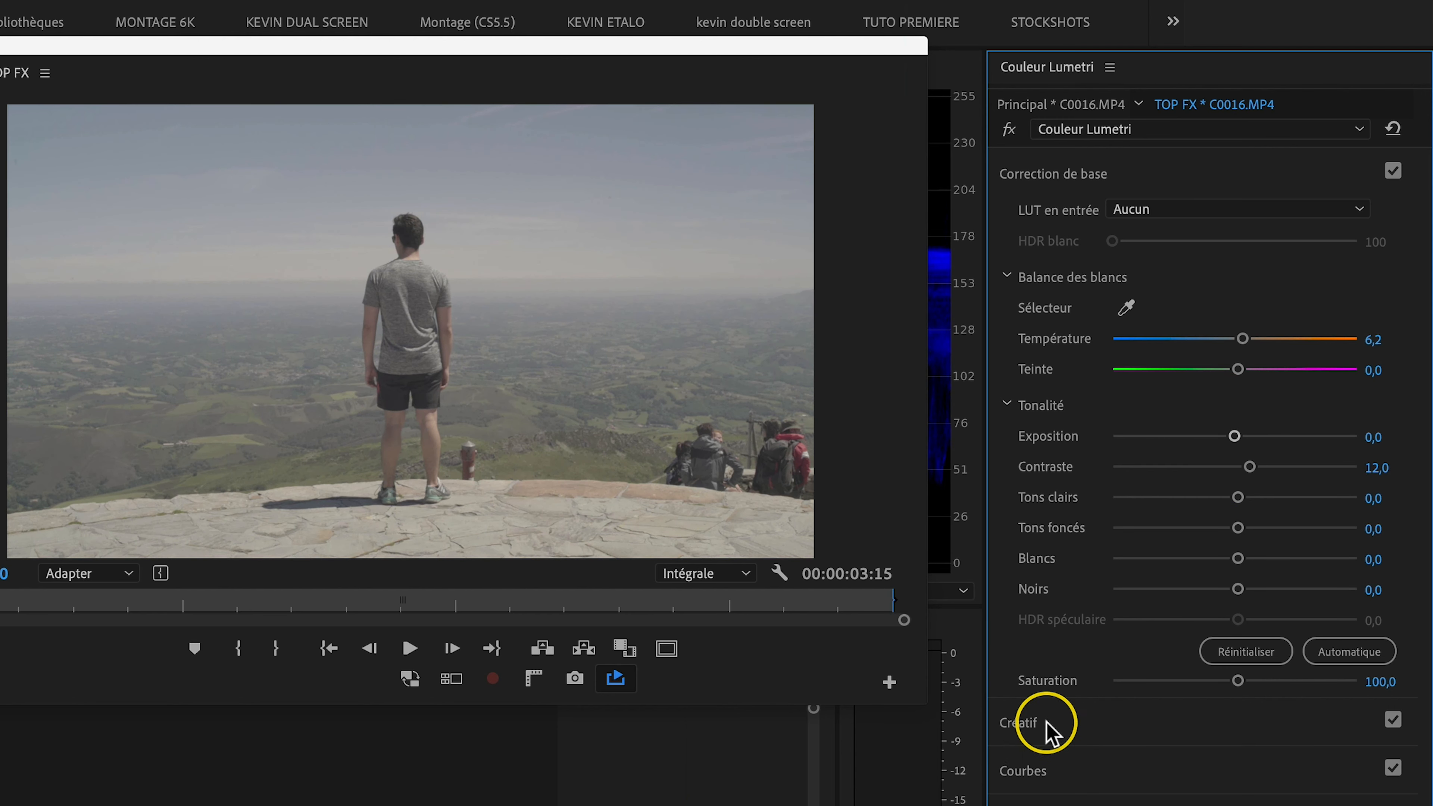
Apply the SL GOLD ORANGE look in the Créatif section of Couleur Lumetri
left_click(1010, 725)
left_click(1115, 259)
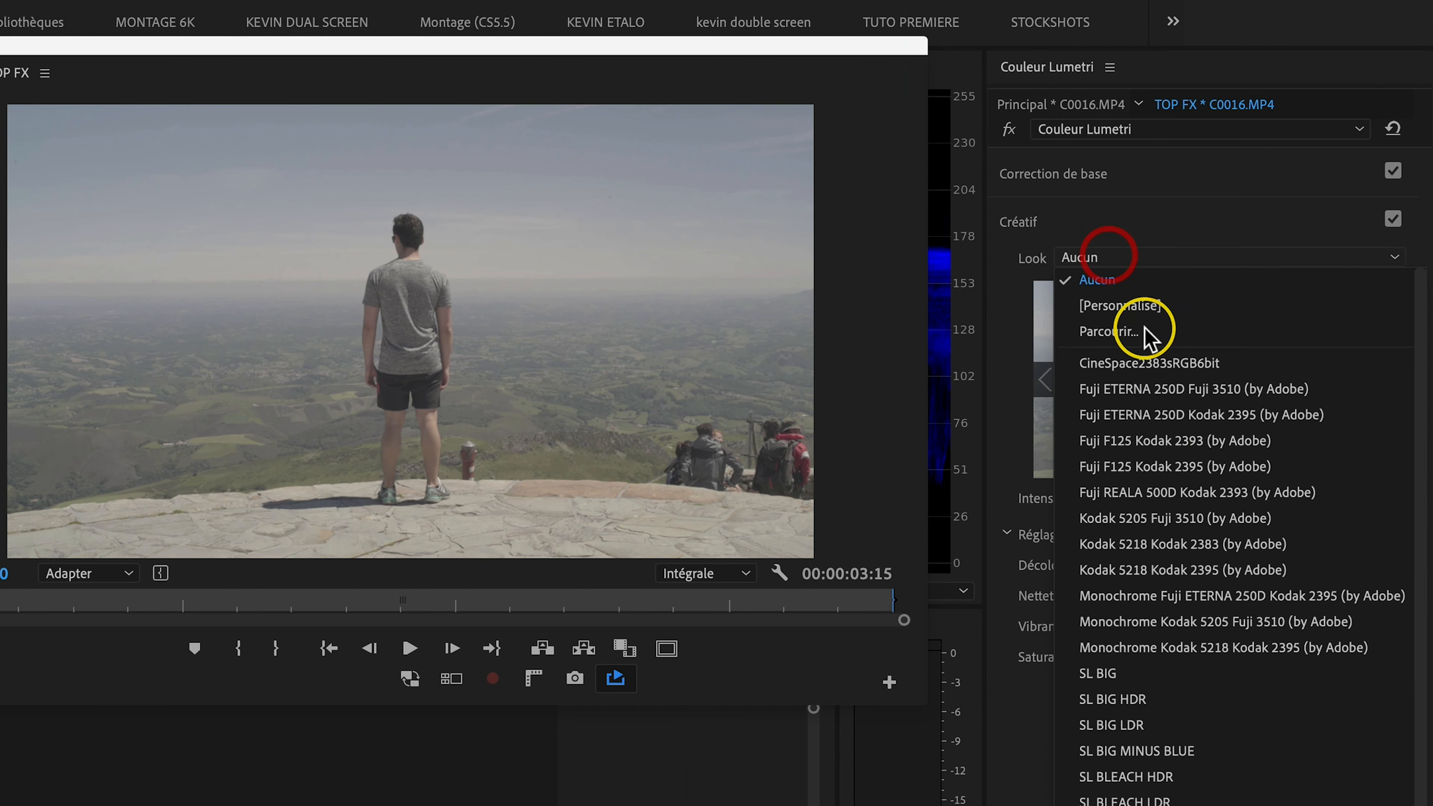
scroll(1187, 576, "down", 5)
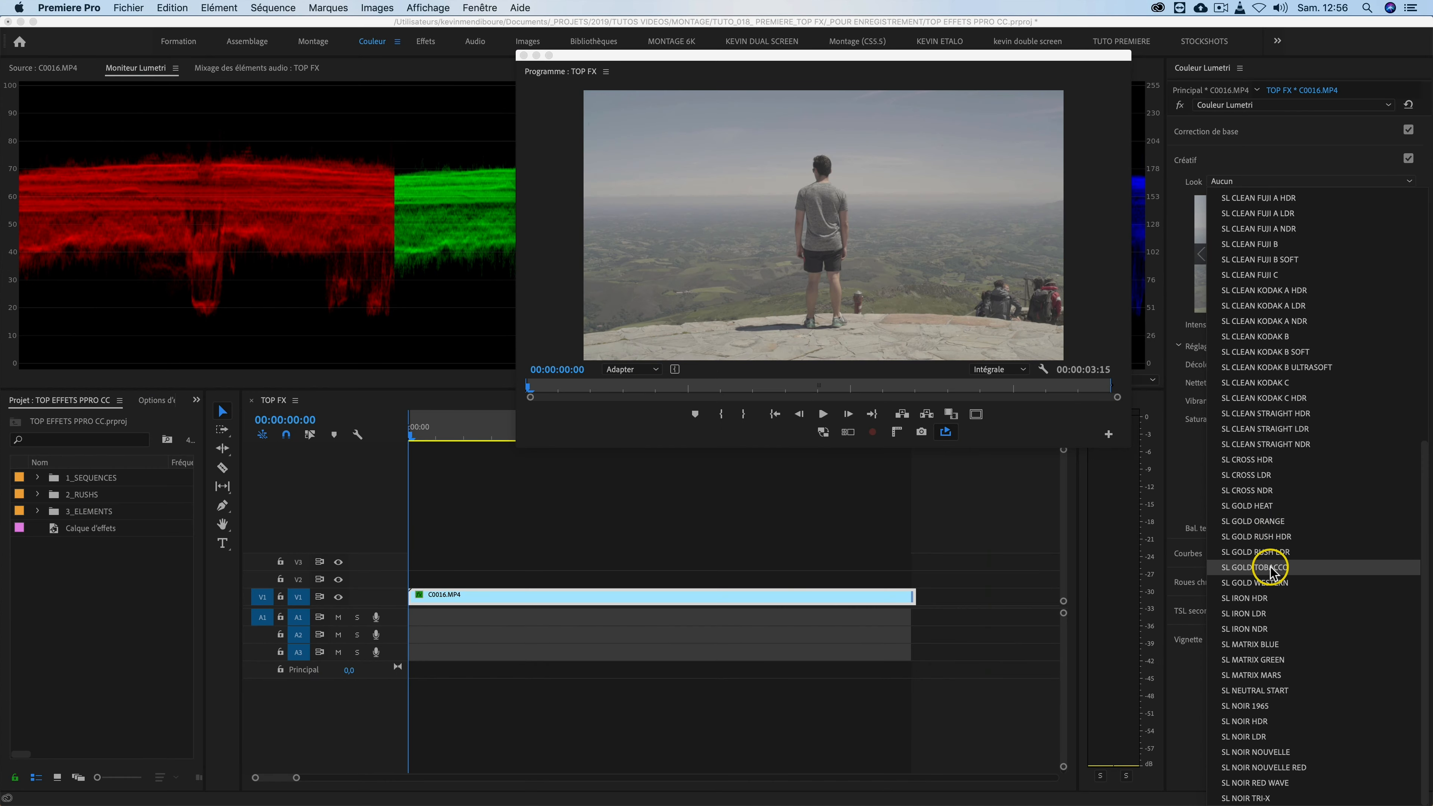
left_click(1270, 521)
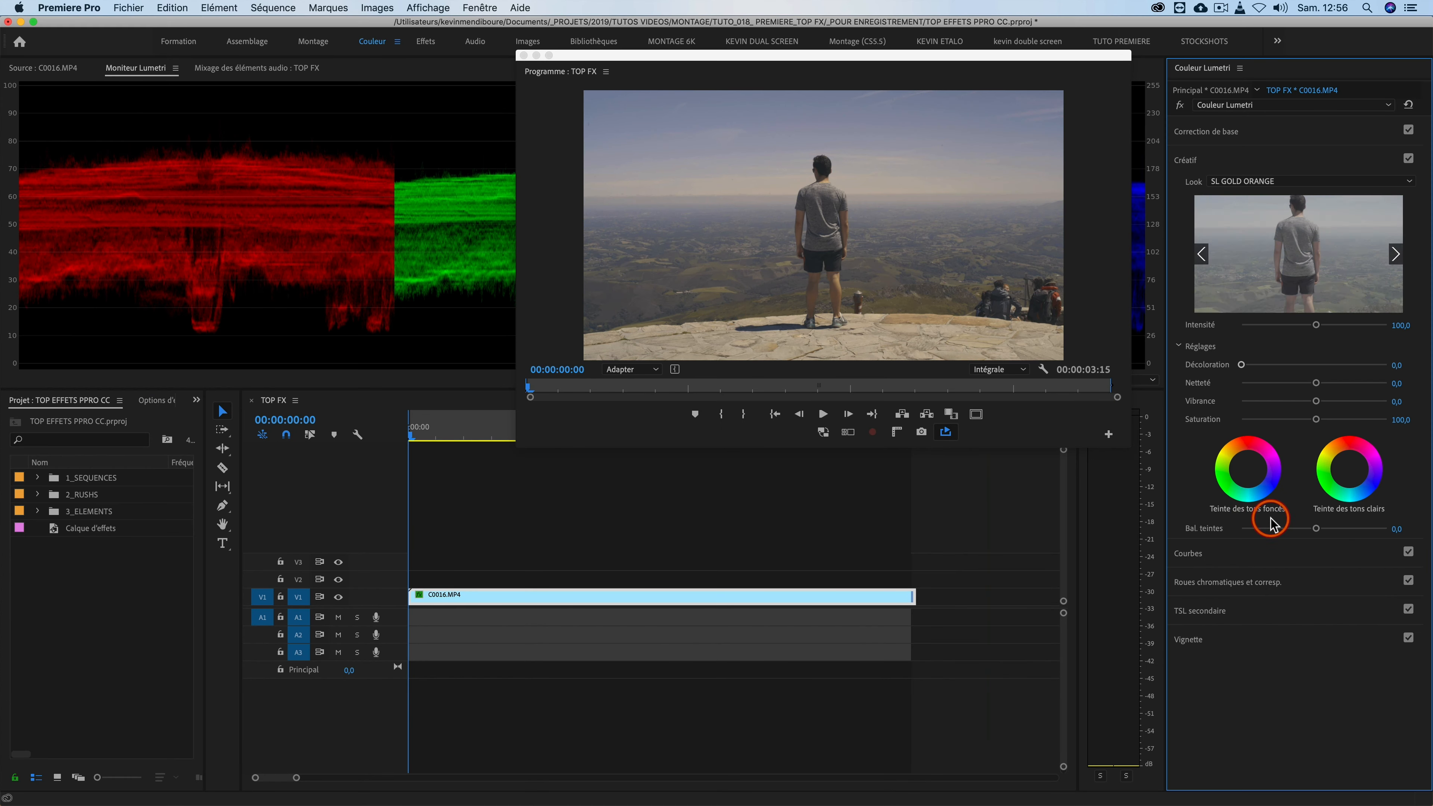
Set the look's Intensité to 92,8, Netteté to 34,9, Vibrance to 11,0 and Saturation to 97,6
mouse_move(1317, 327)
left_mouse_down()
mouse_move(1291, 327)
mouse_move(1338, 328)
mouse_move(1318, 327)
left_mouse_up()
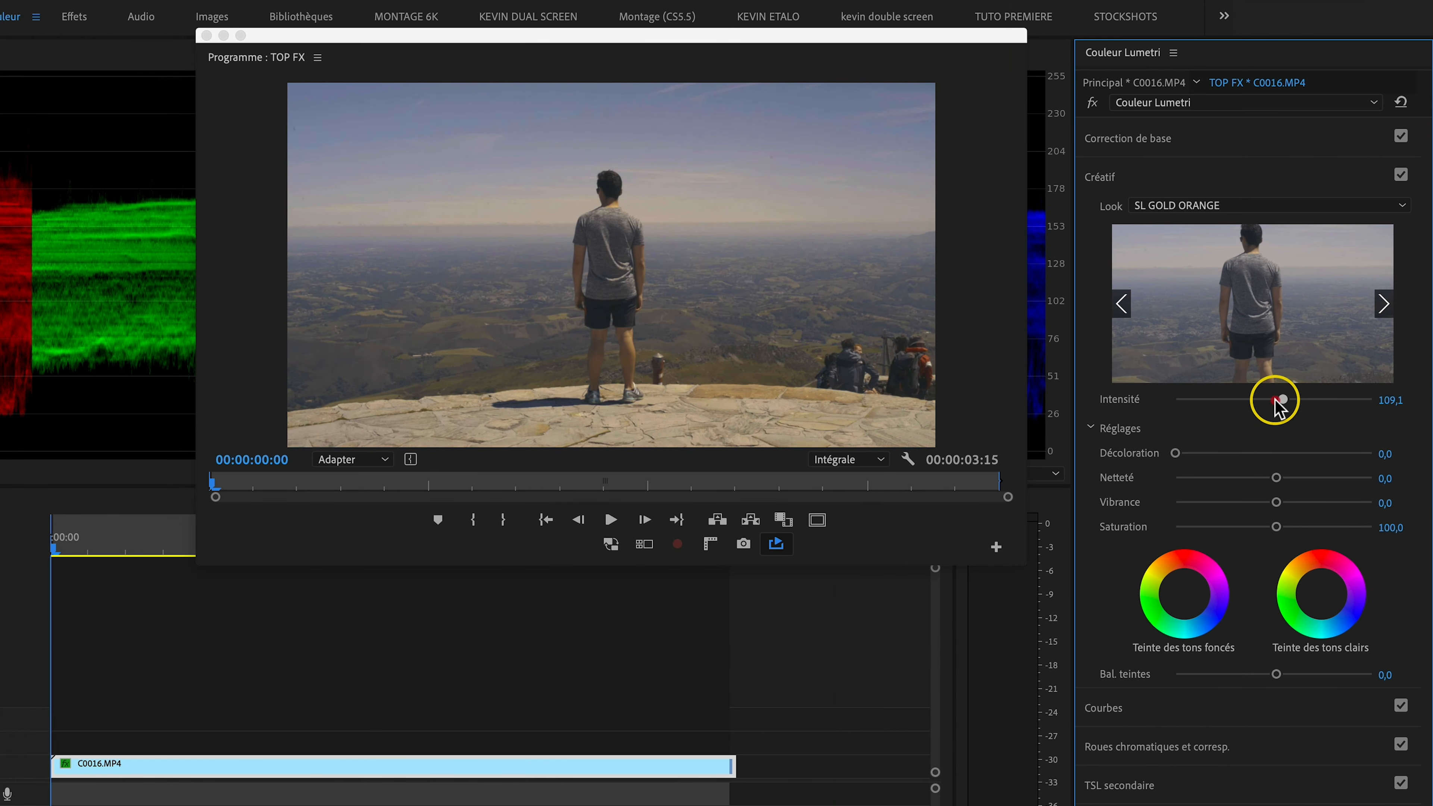
mouse_move(1281, 401)
left_mouse_down()
mouse_move(1251, 400)
mouse_move(1267, 400)
left_mouse_up()
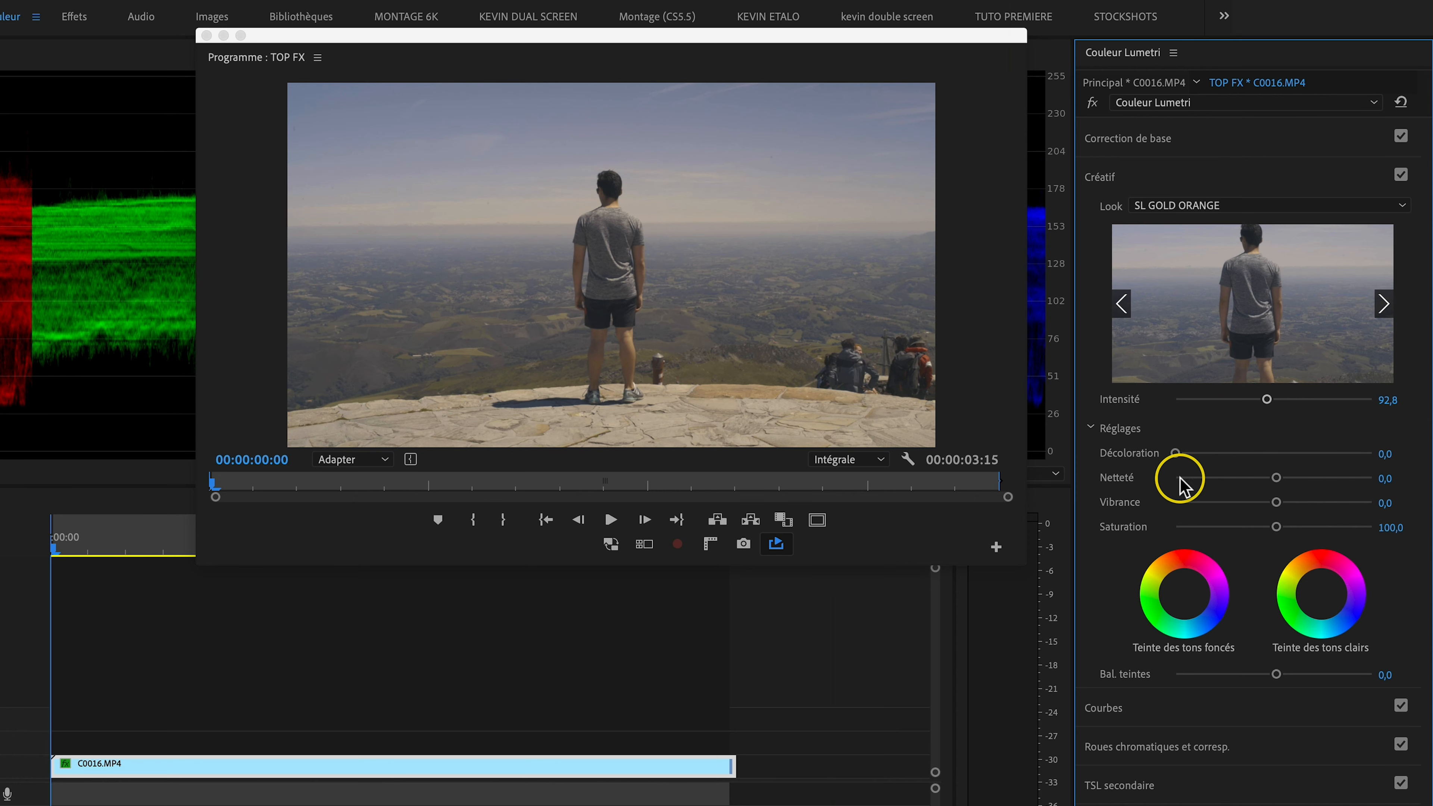
left_click_drag(1280, 479, 1311, 478)
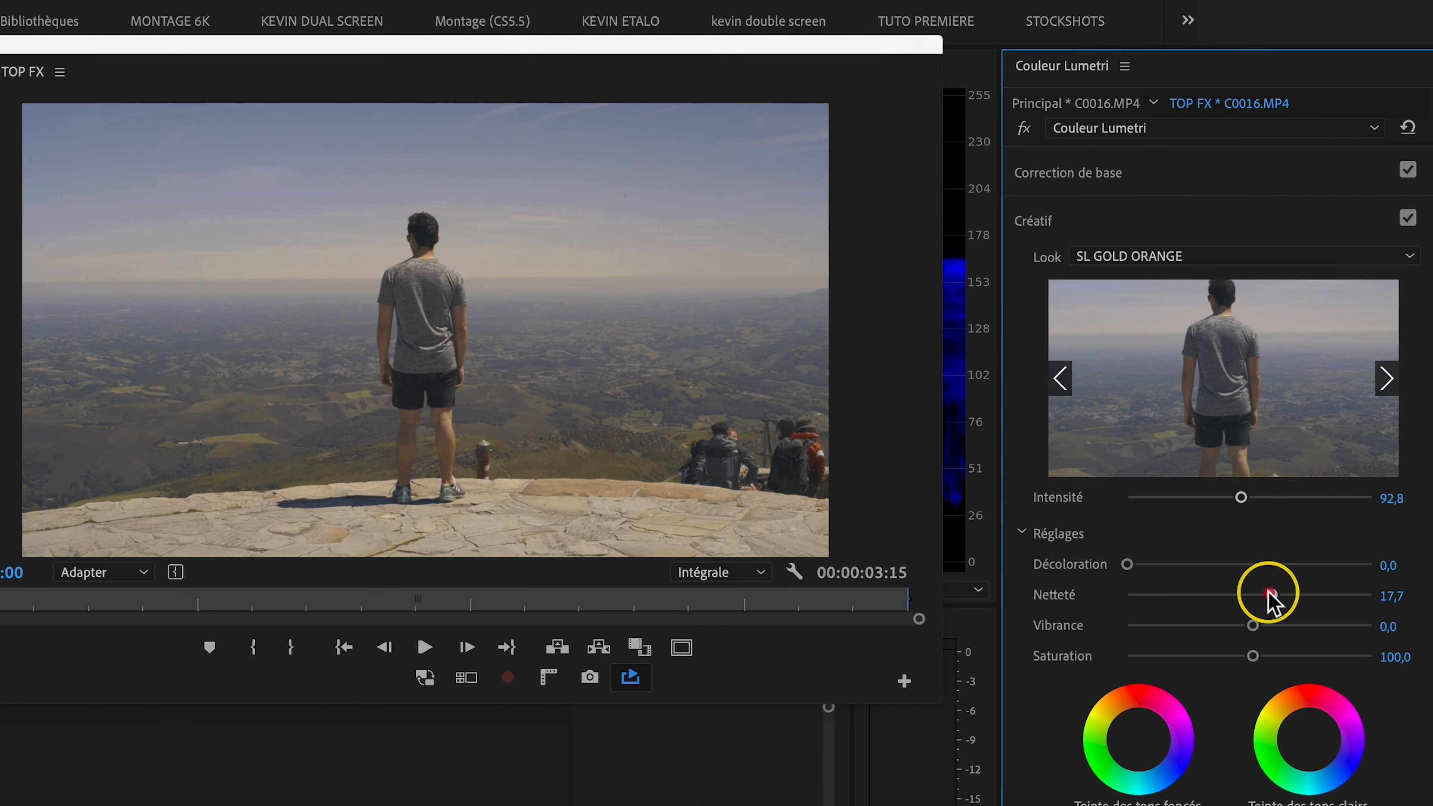
left_click_drag(1297, 594, 1247, 656)
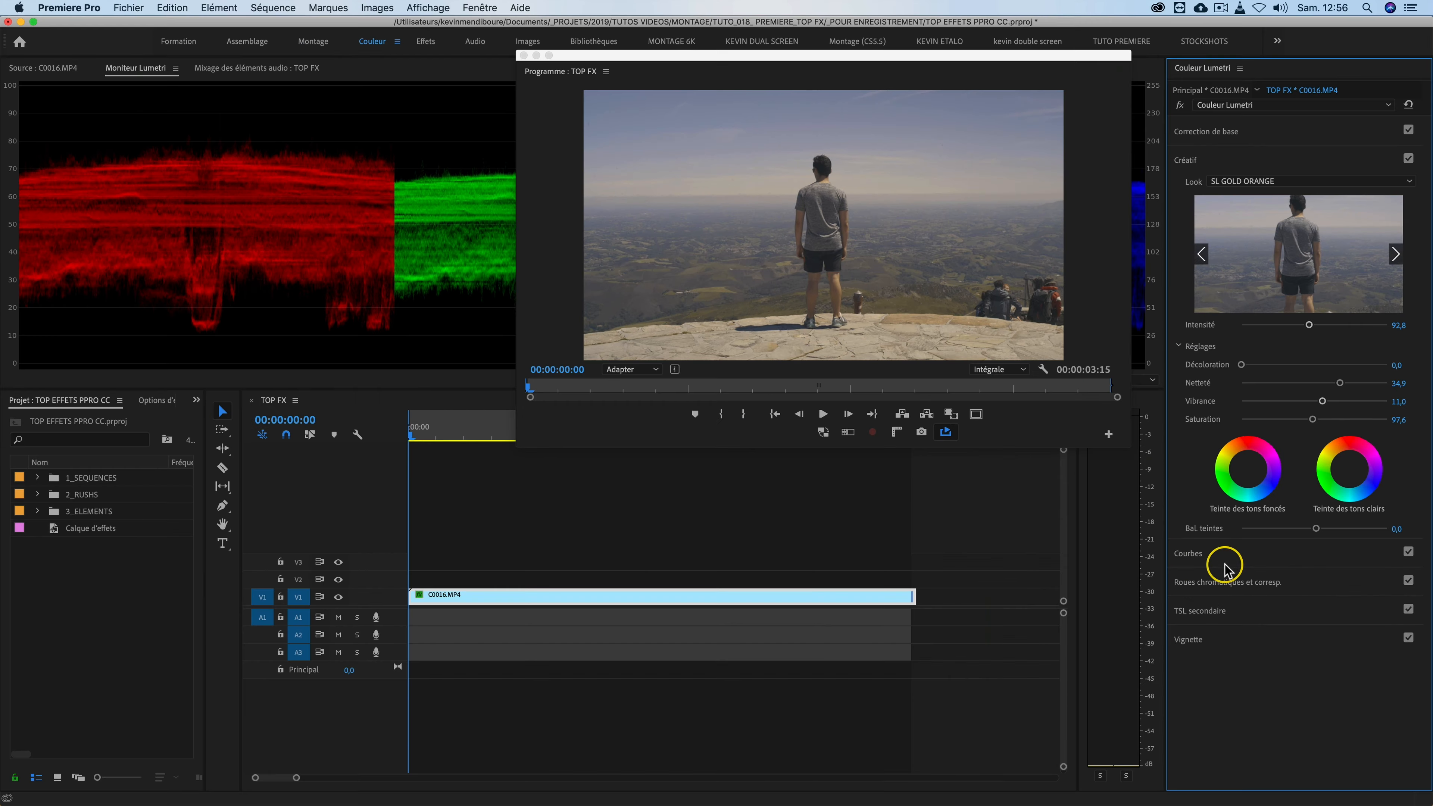
Shape the white RGB curve in the Courbes section with shadow, midtone and highlight points, pulling the midtones slightly below the diagonal
left_click(1236, 557)
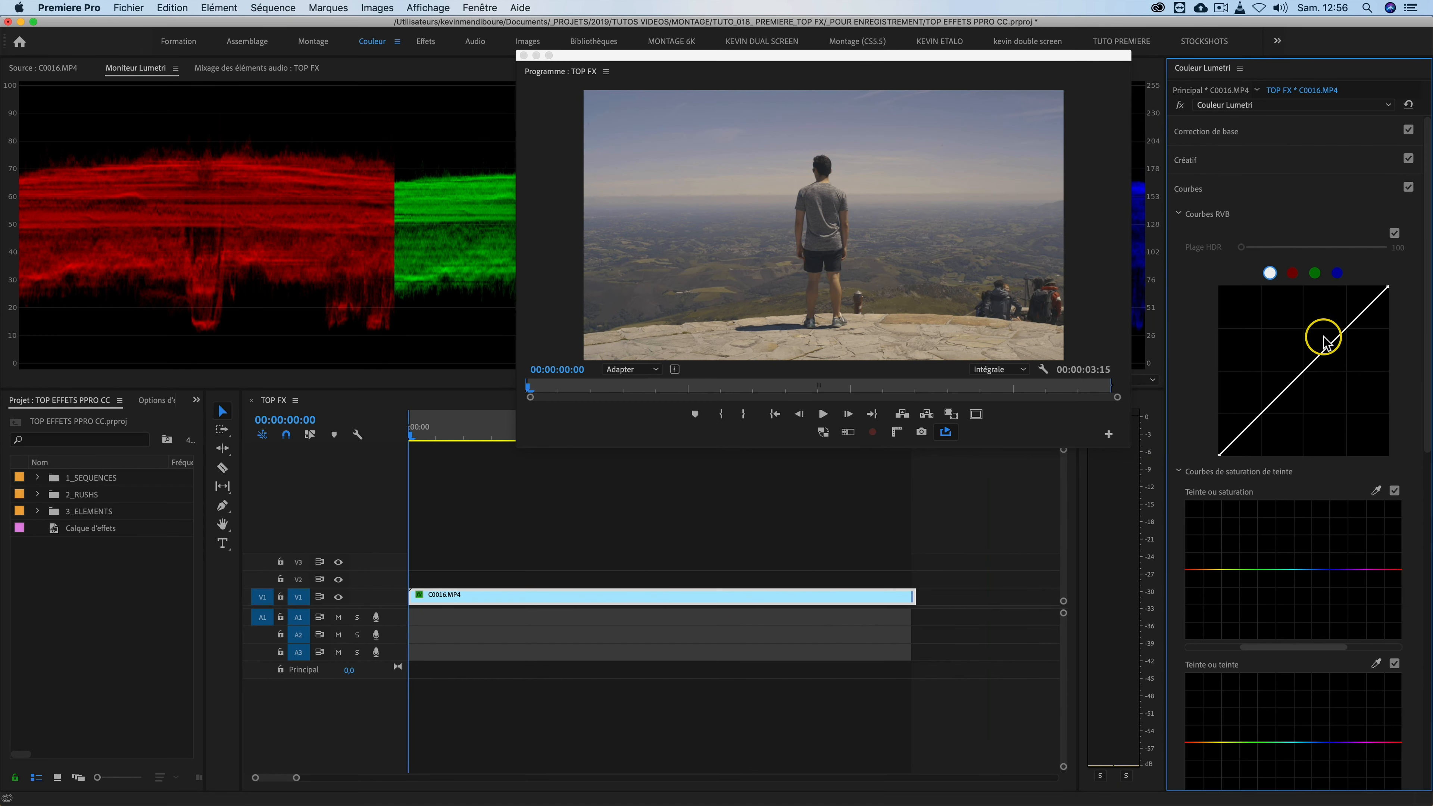
left_click_drag(1425, 324, 1425, 356)
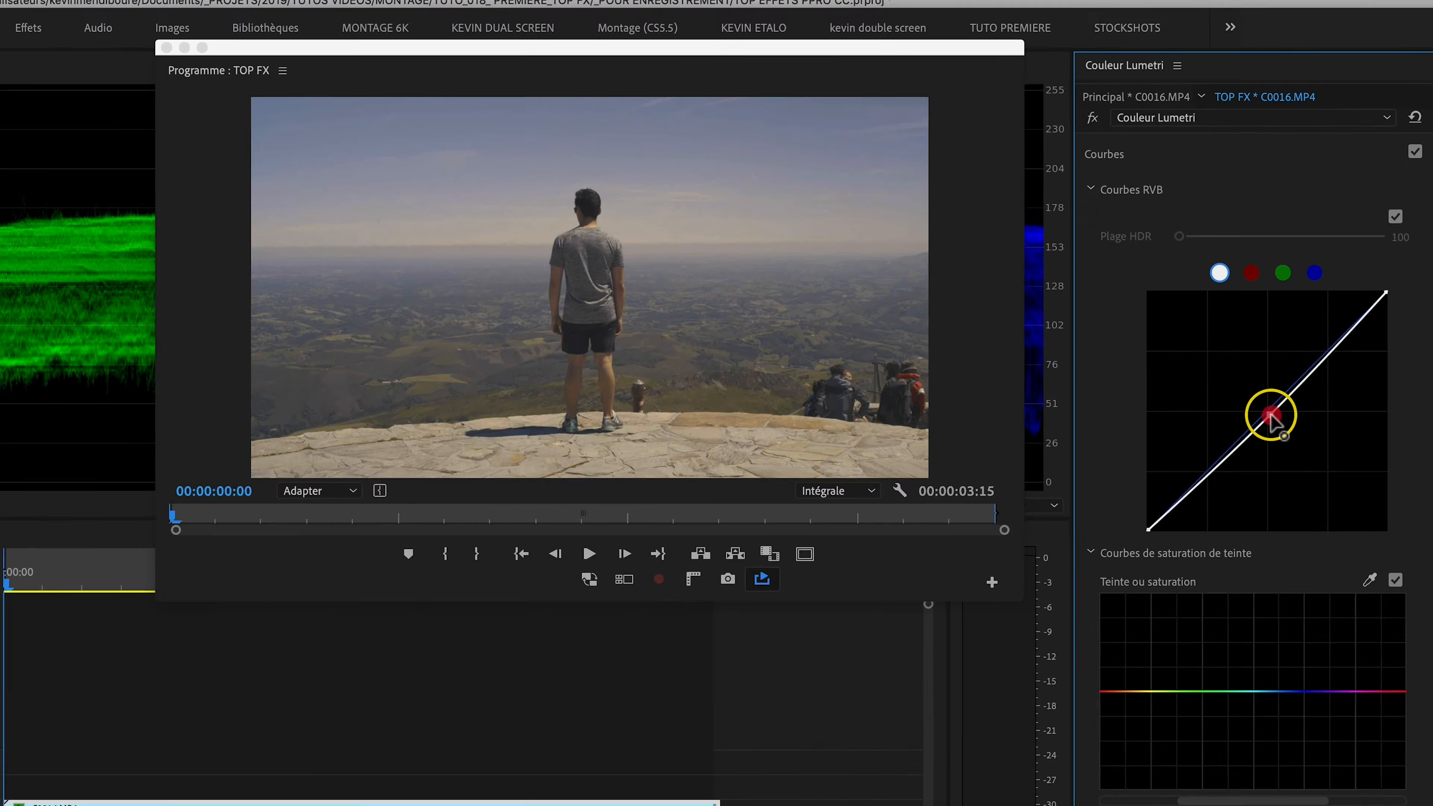
left_click_drag(1302, 314, 1298, 306)
left_click_drag(1234, 465, 1253, 484)
left_click(1164, 558)
left_click_drag(1164, 559, 1166, 562)
left_click_drag(1329, 398, 1319, 394)
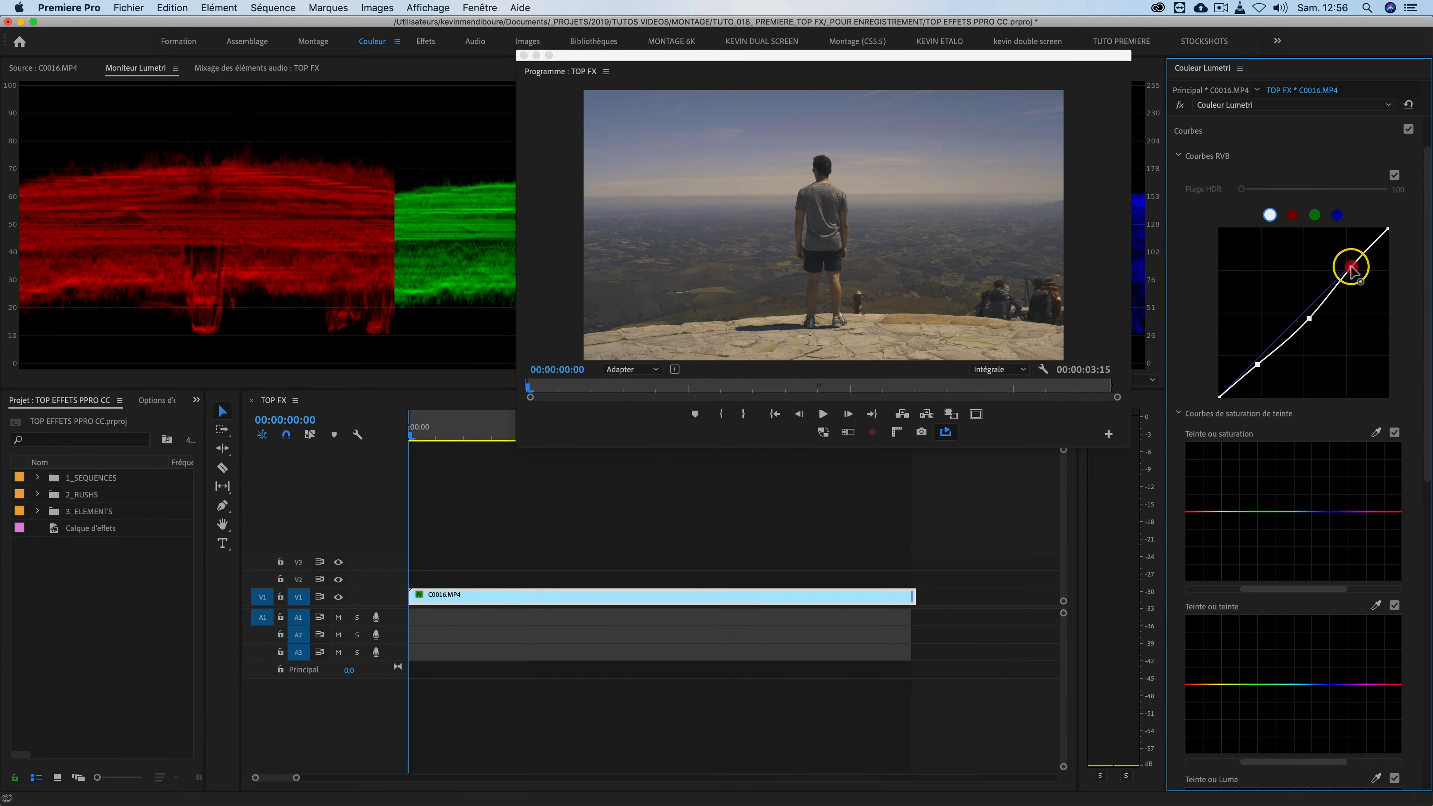
Set the Vignette's Gain to -0,7, Milieu to 48,3, Arrondi to 19,6 and Adouciss. to 56,0
left_click(1256, 271)
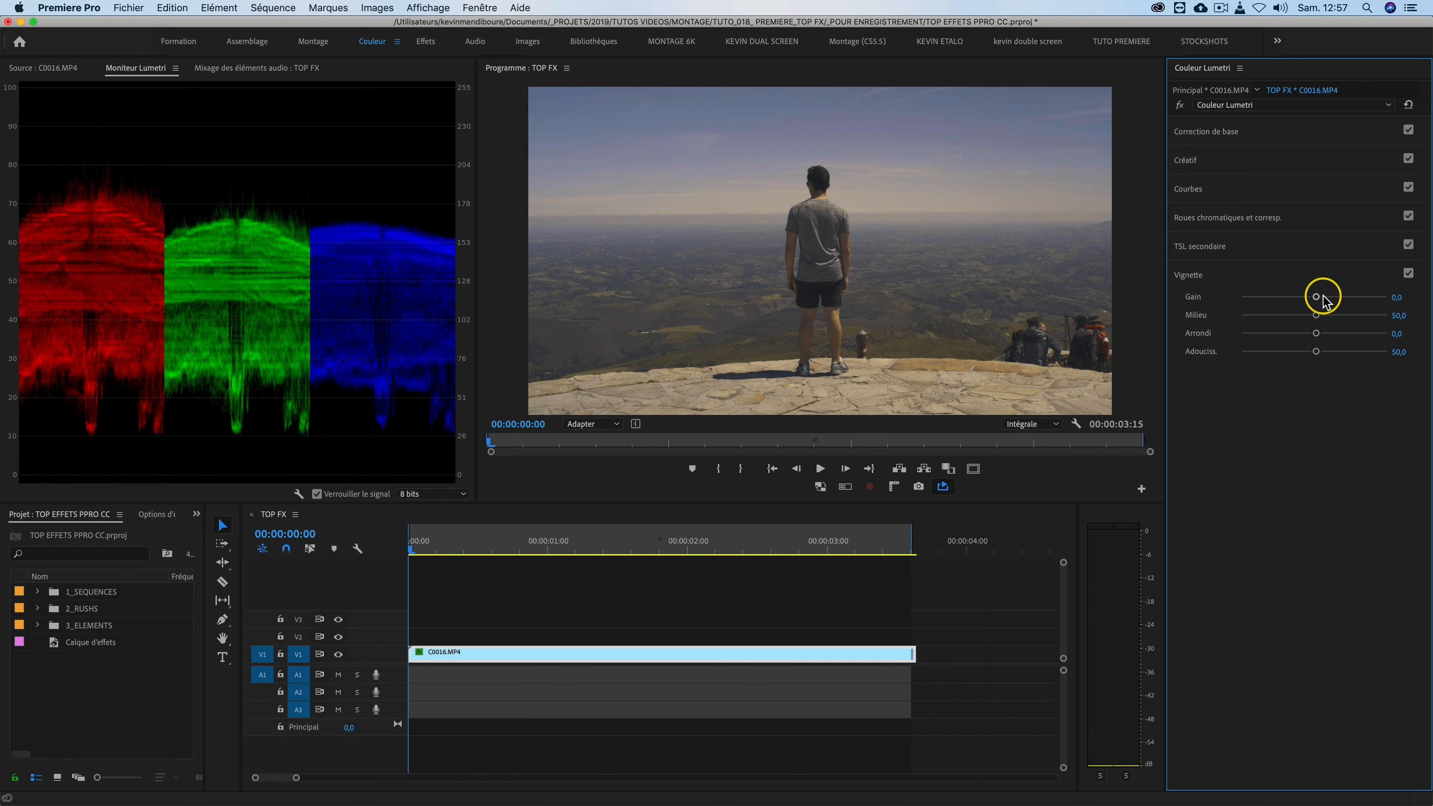
mouse_move(1316, 298)
left_mouse_down()
mouse_move(1281, 296)
mouse_move(1311, 297)
mouse_move(1298, 297)
left_mouse_up()
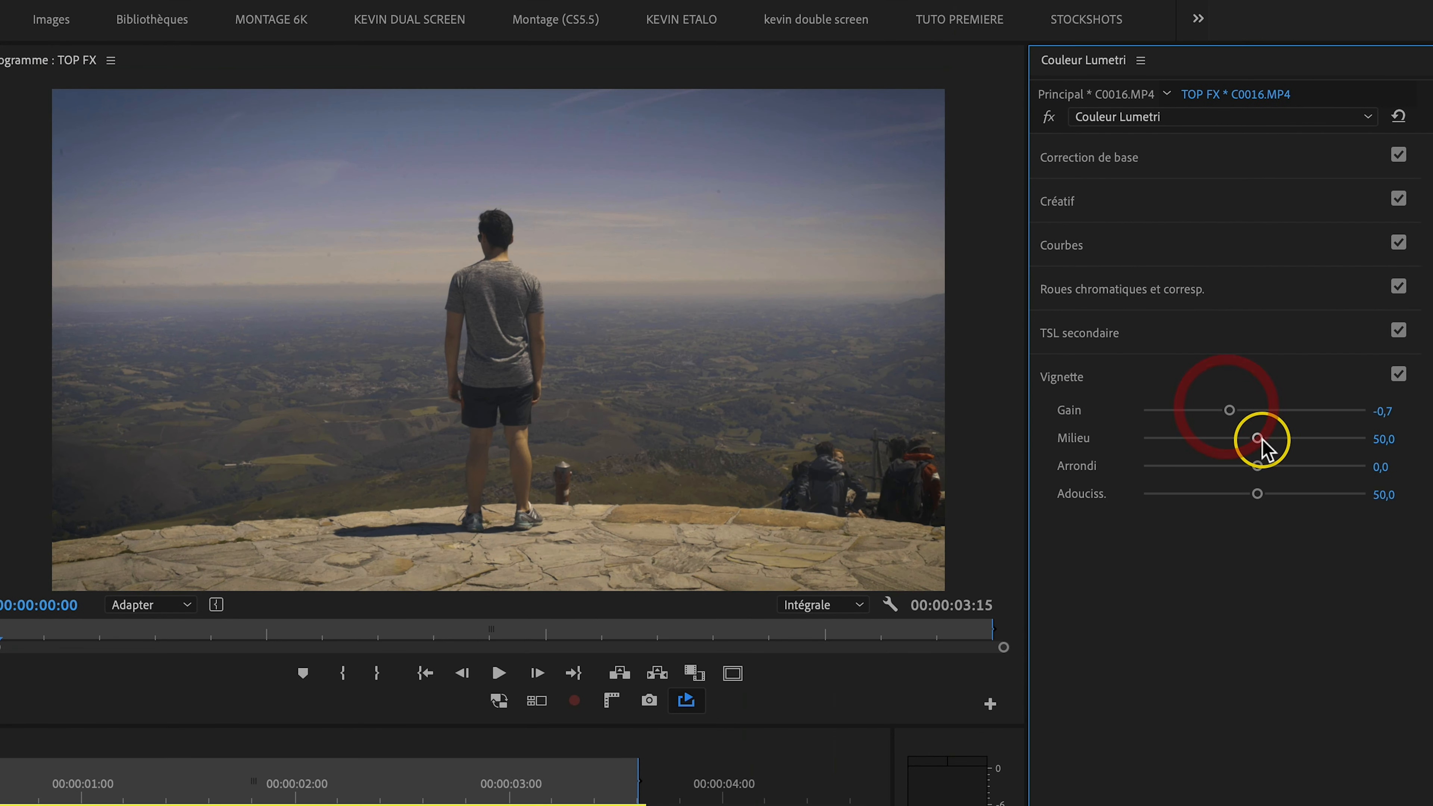
left_click_drag(1259, 439, 1270, 494)
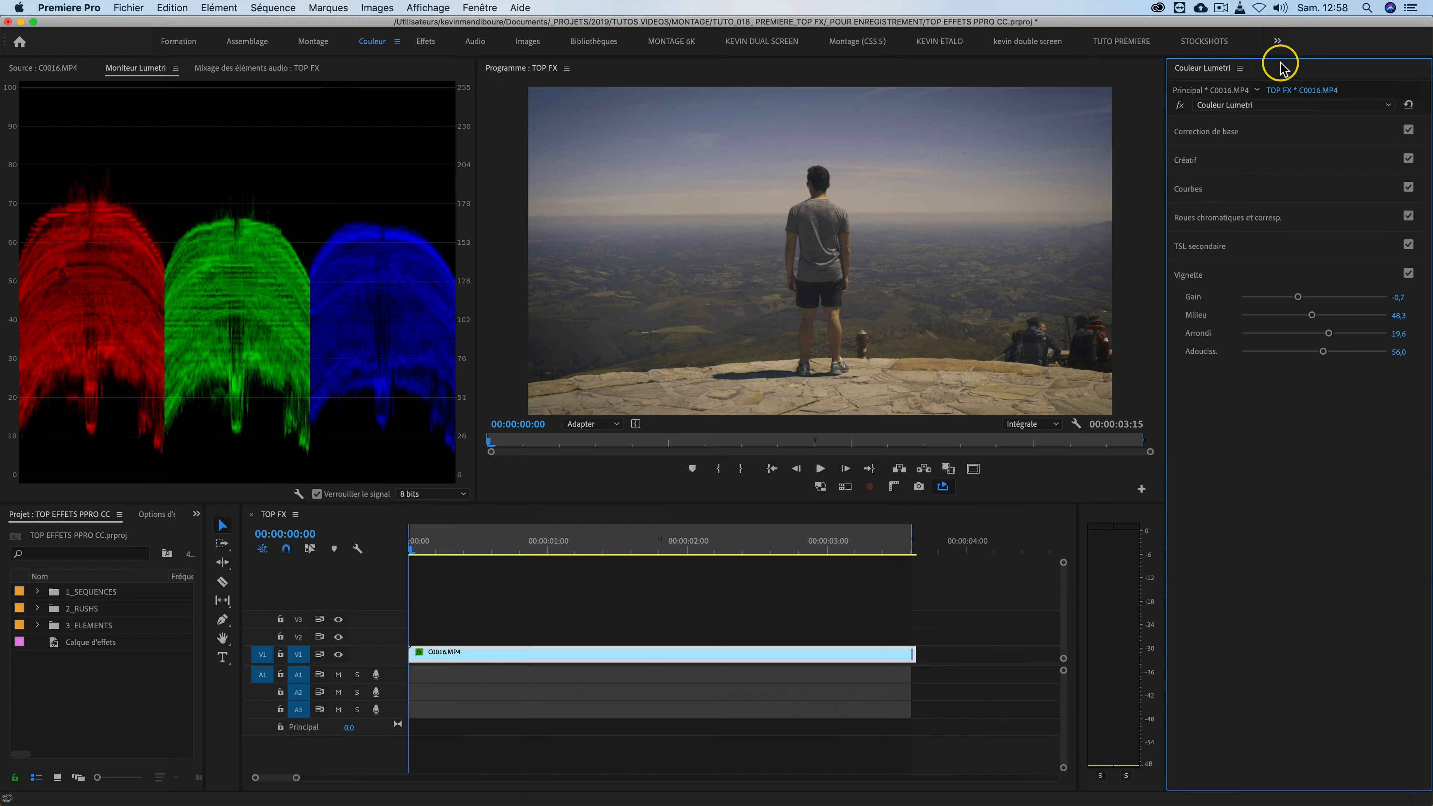
Raise the Contraste in Correction de base to 100,0 for the C0016.MP4 clip
left_click(1234, 133)
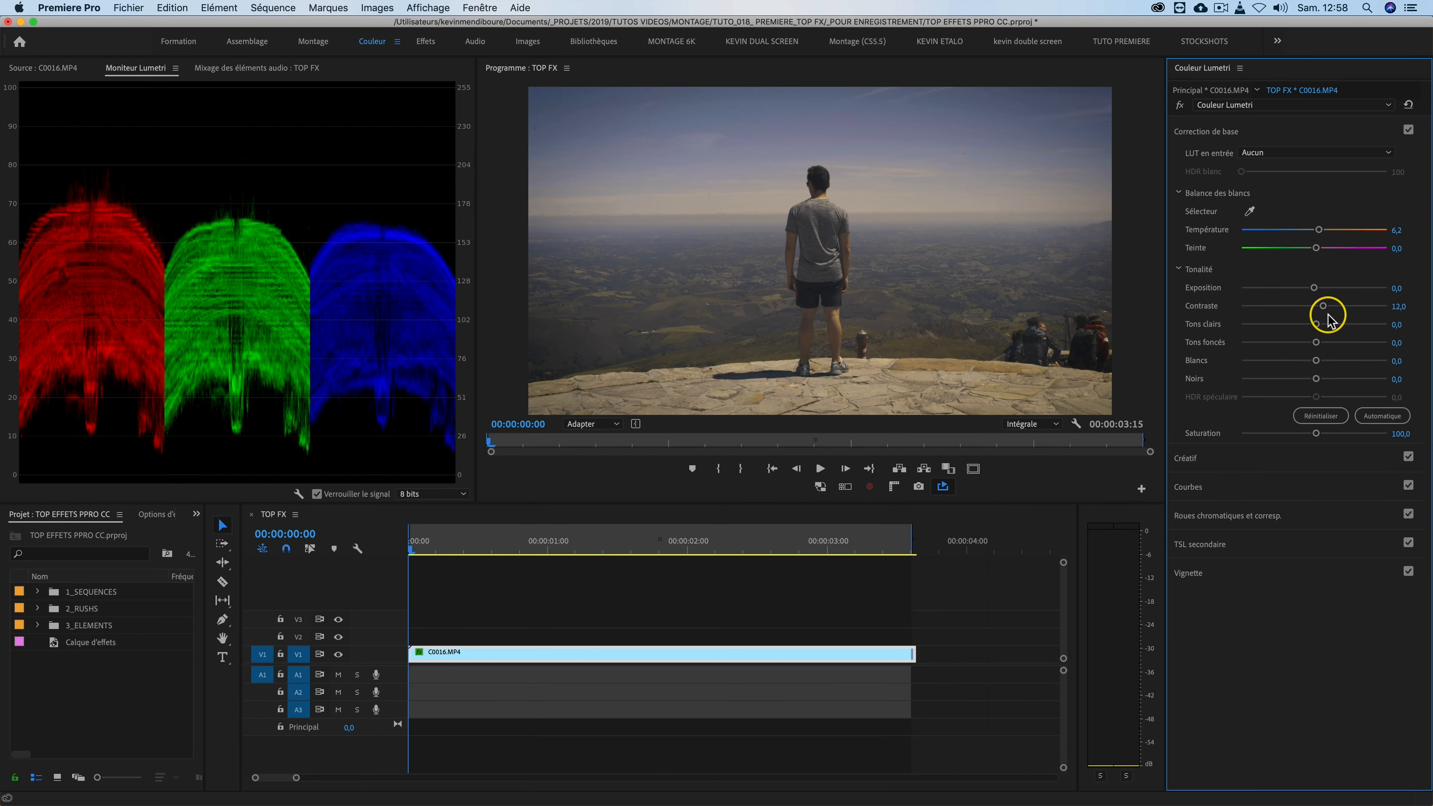
left_click_drag(1326, 308, 1378, 307)
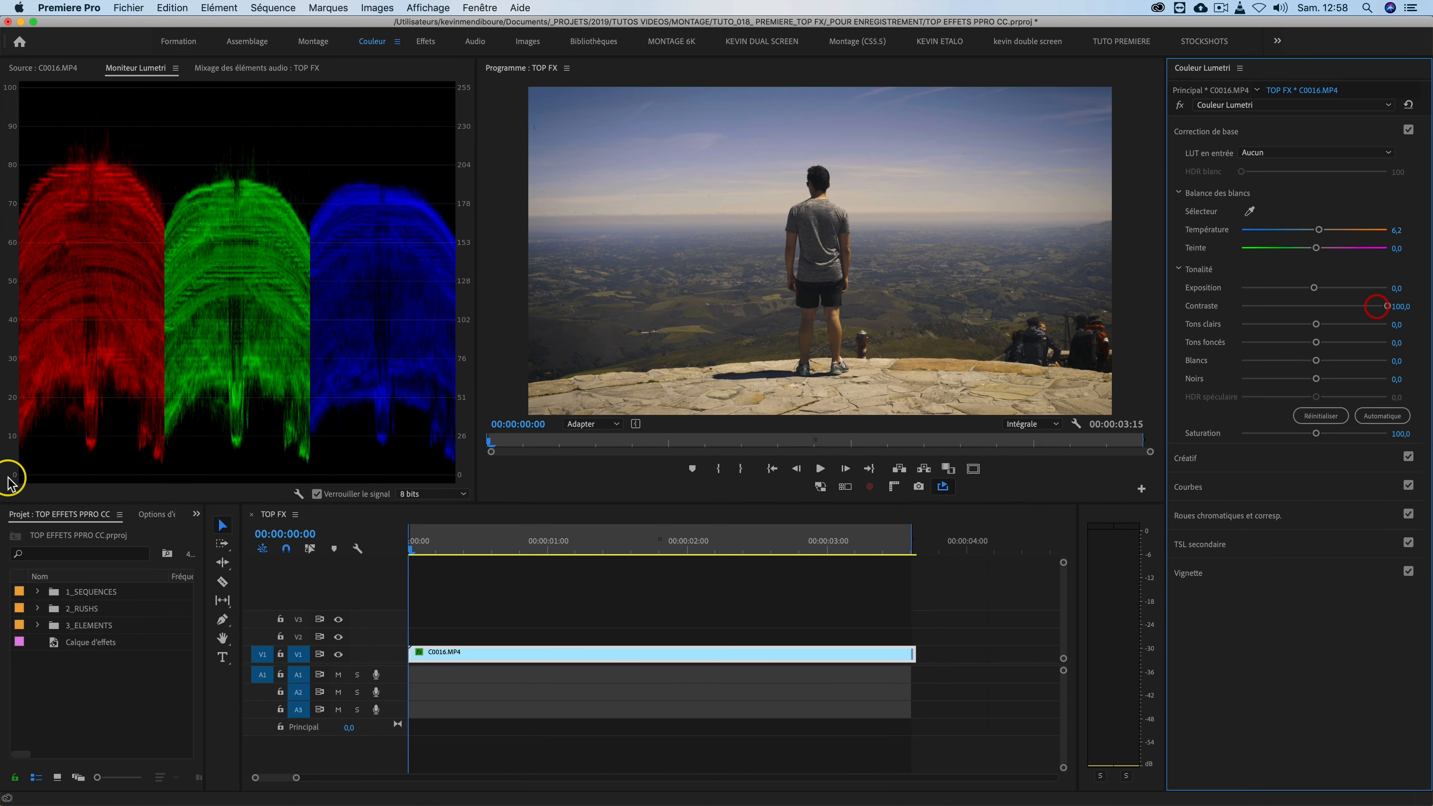